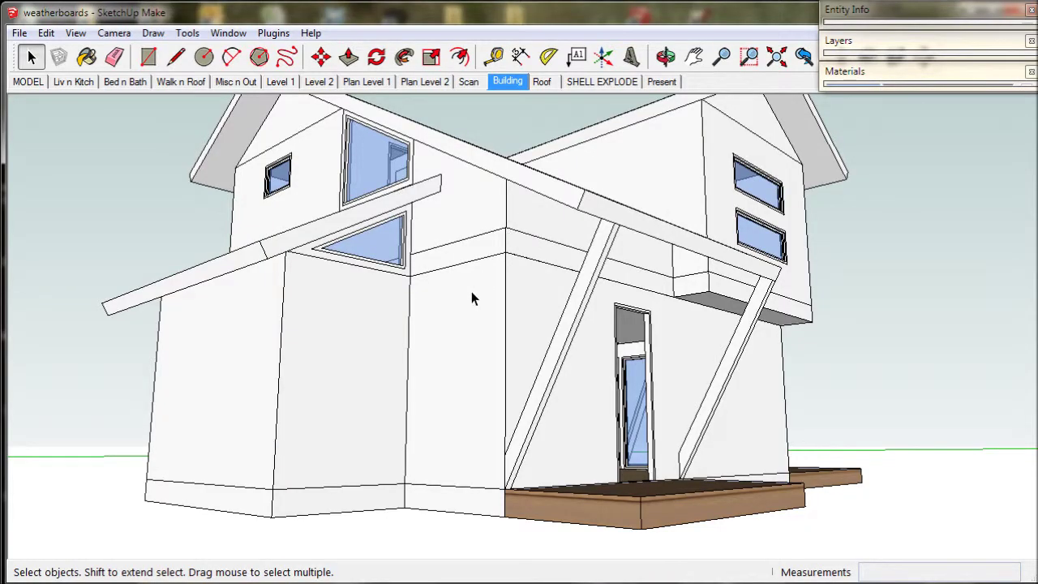
Step: Open the ground-floor wall group for editing and clear the selection of its geometry
left_click(466, 323)
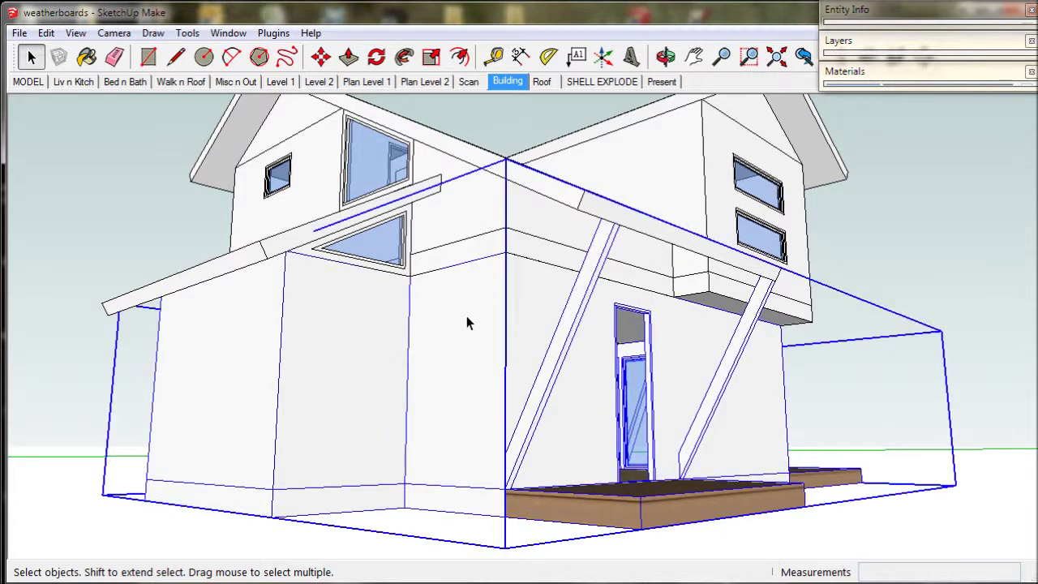
double_click(467, 323)
left_click(466, 323)
double_click(467, 322)
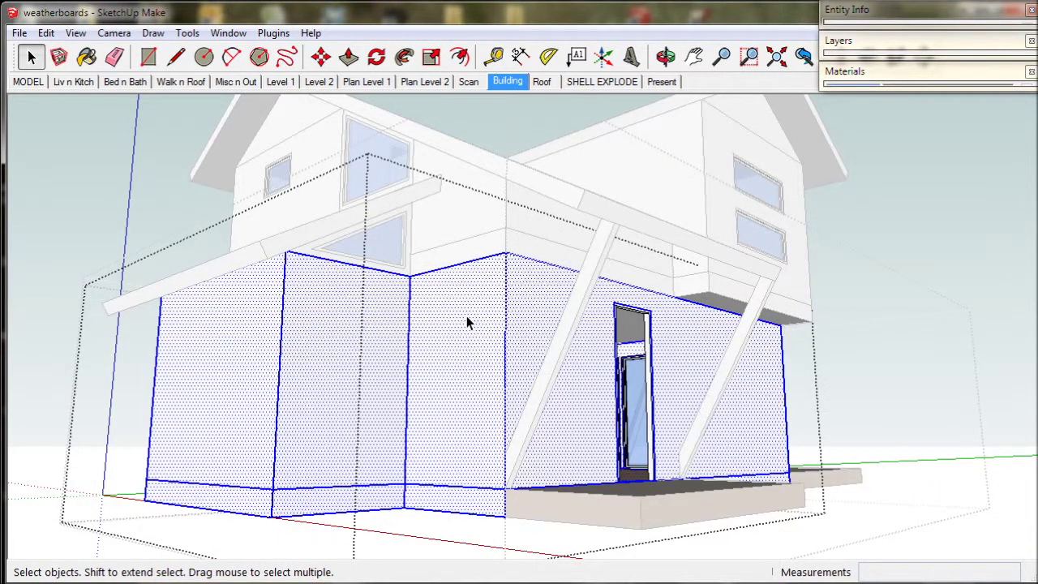
left_click(794, 354)
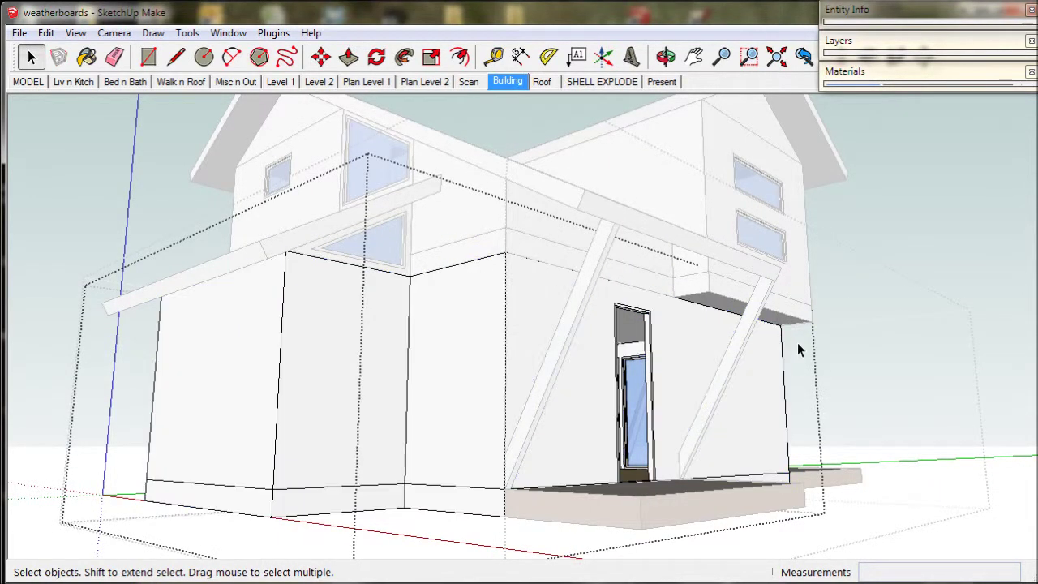
Step: Paint the ground-floor exterior walls with Cladding_Siding_White from the Brick and Cladding materials, and close the group
left_click(845, 72)
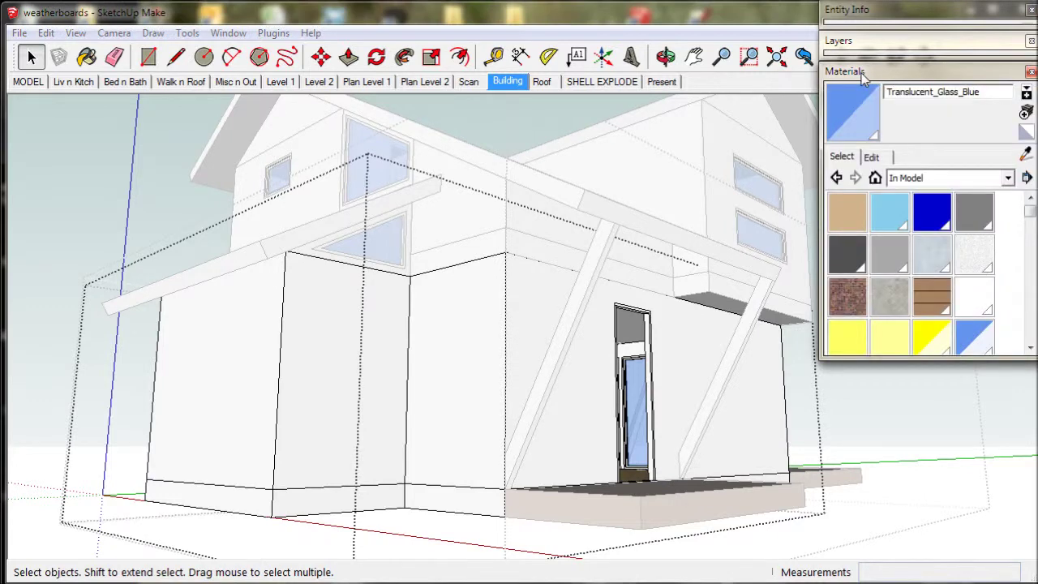
left_click(1008, 178)
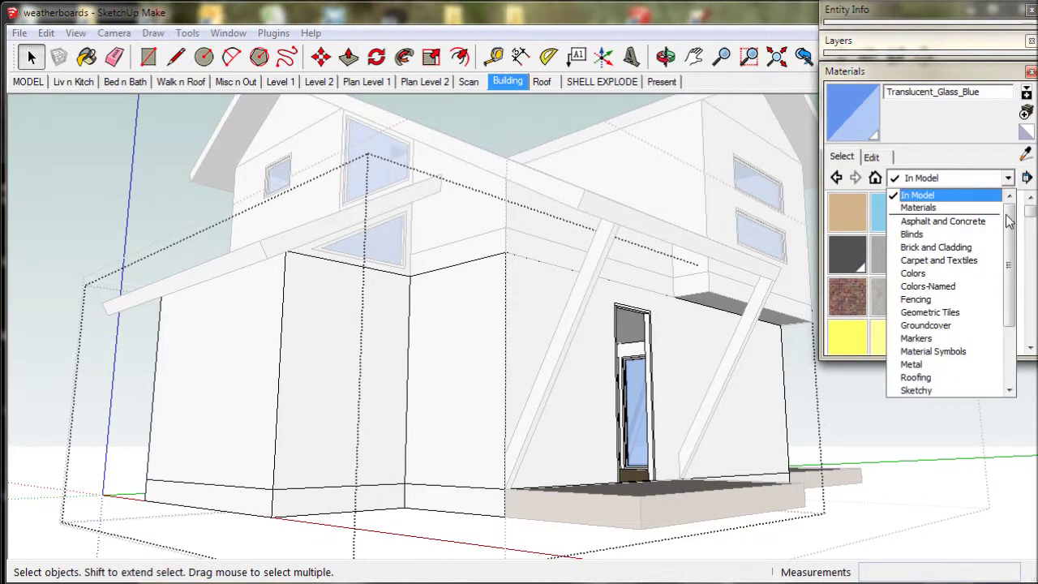
left_click(966, 248)
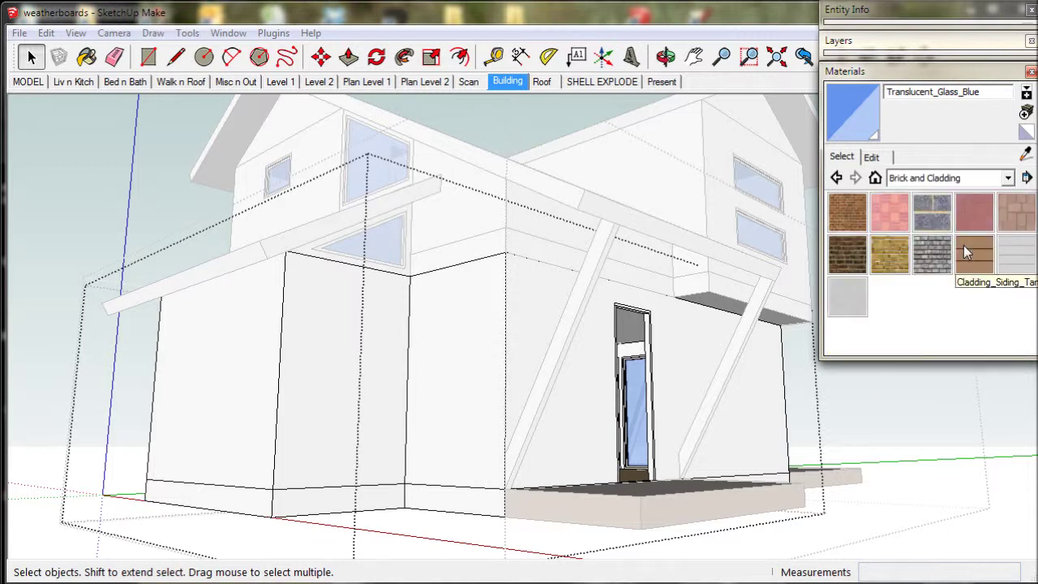
left_click(1026, 262)
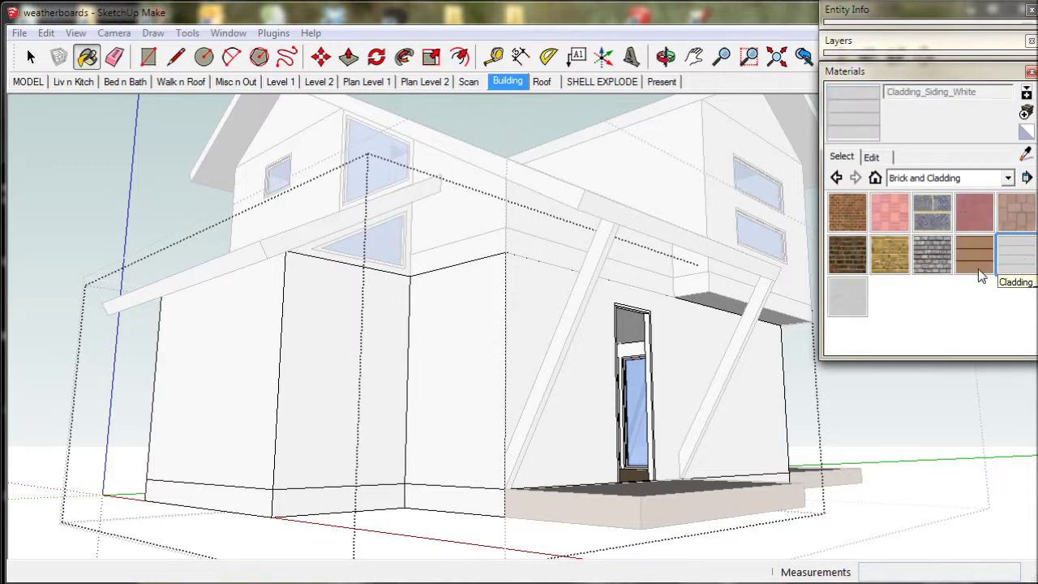
left_click(484, 316)
left_click(337, 317)
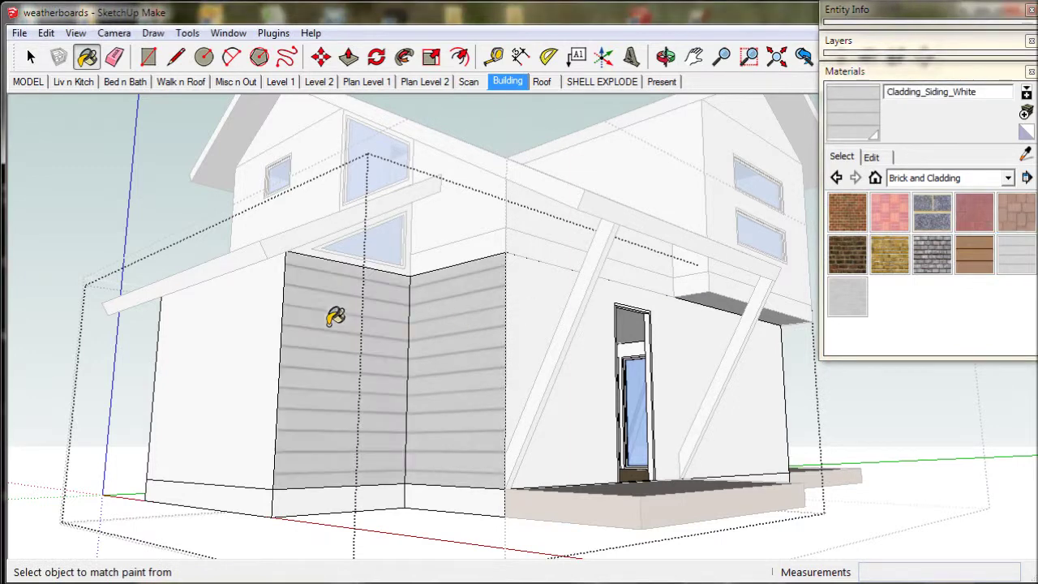
left_click(271, 318)
left_click(535, 310)
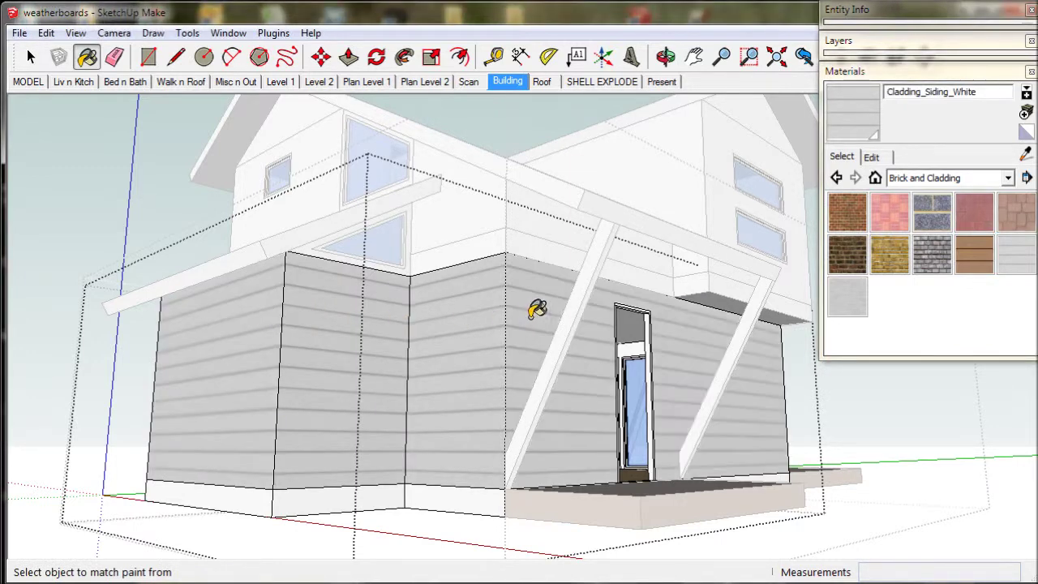
key("space")
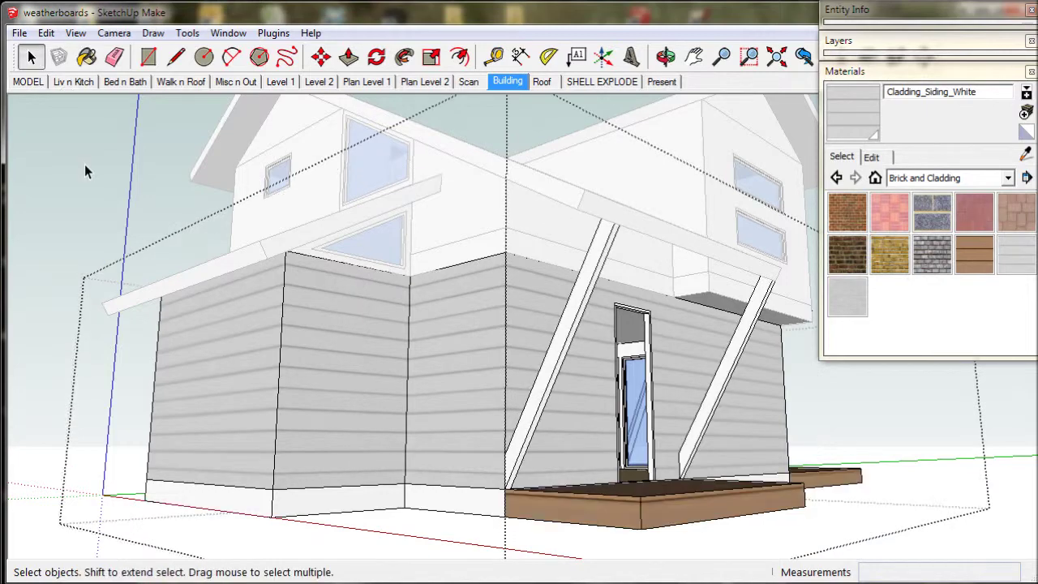
left_click(85, 167)
left_click(85, 166)
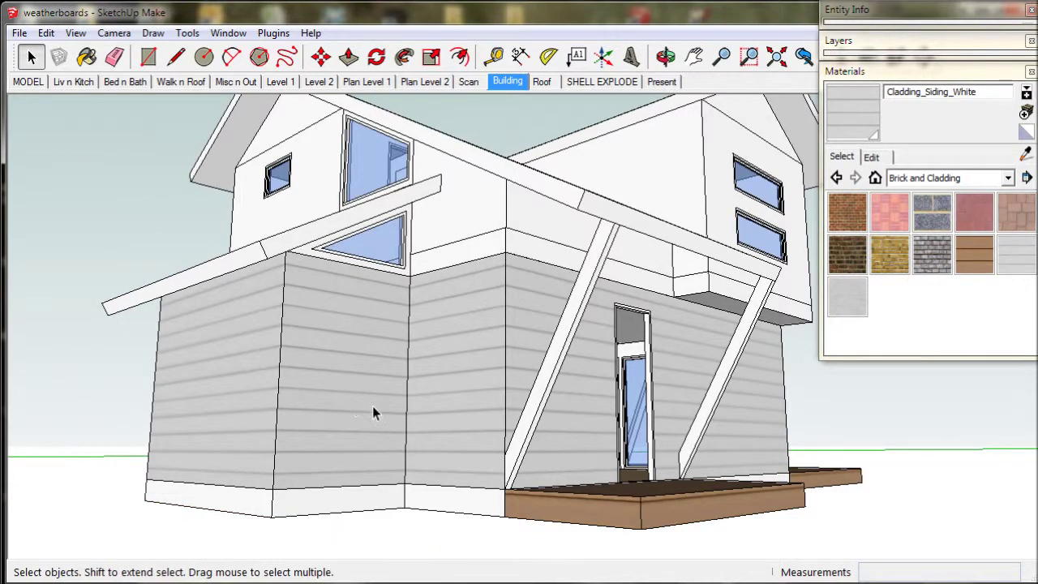
Step: Make the guideposts layer visible
key("o")
left_click_drag(373, 405, 389, 420)
key("space")
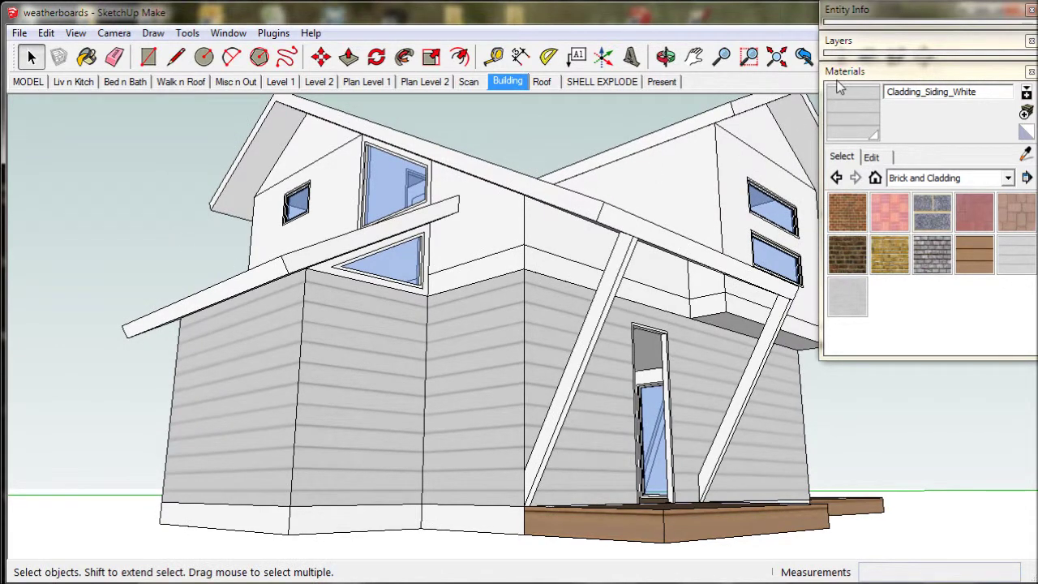
left_click(855, 71)
left_click(867, 42)
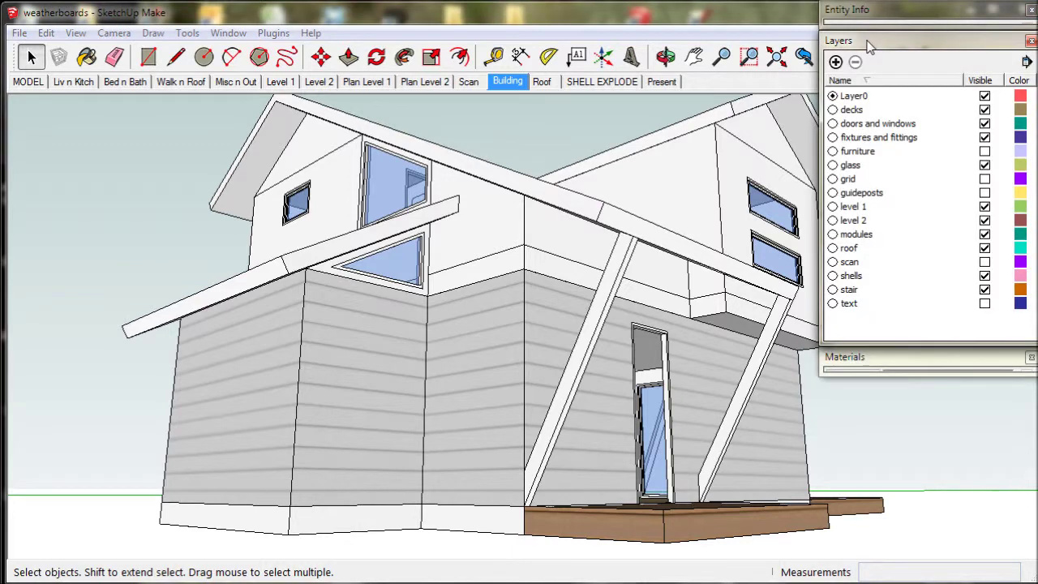
left_click(984, 193)
left_click(937, 45)
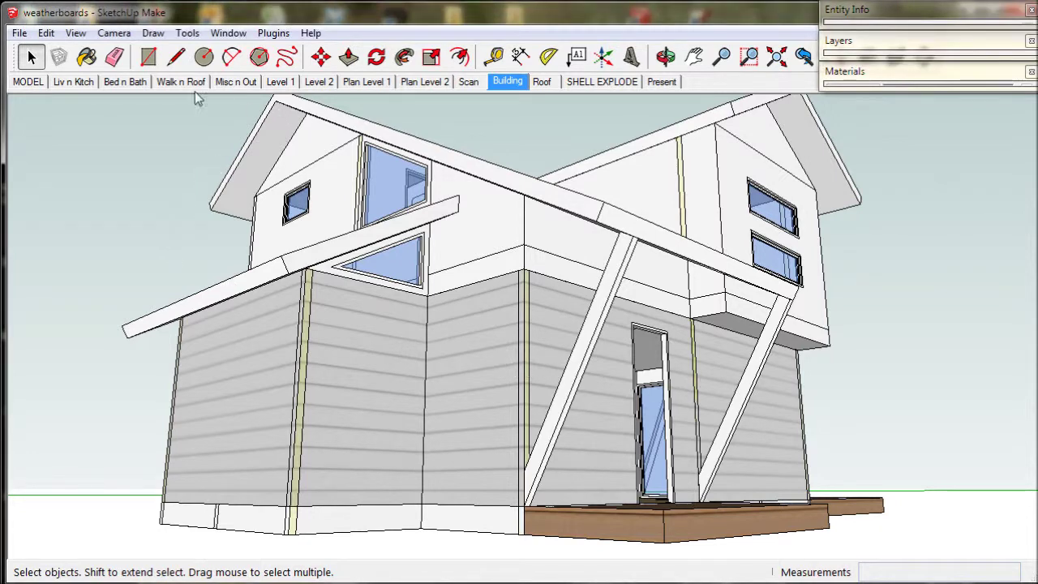
Step: Draw 3 1/2" by 9' rectangles over both faces of the corner guidepost below the triangular window
left_click(148, 57)
mouse_move(313, 290)
middle_mouse_down()
mouse_move(301, 325)
mouse_move(325, 283)
middle_mouse_up()
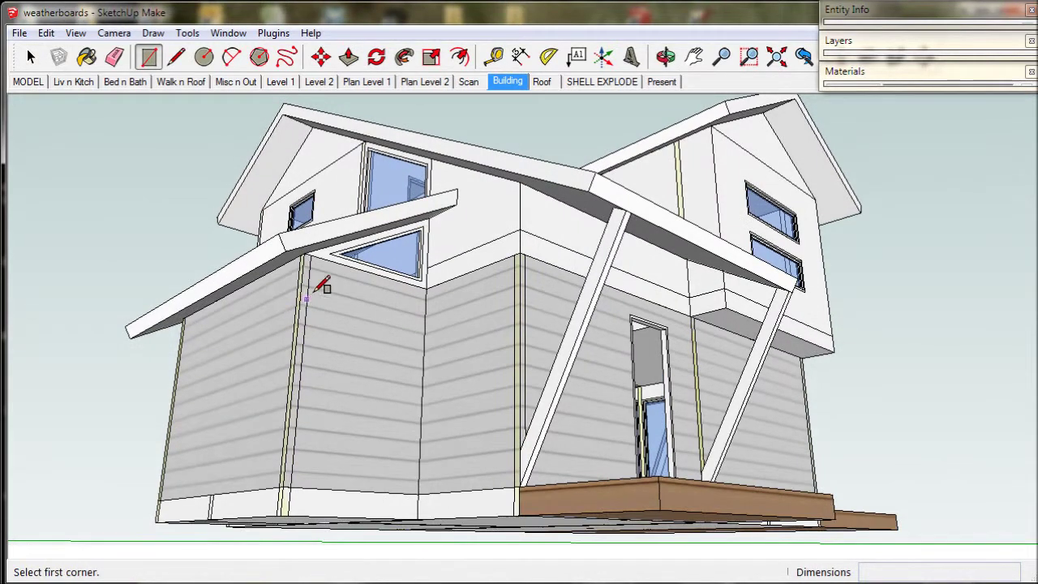
scroll(316, 268, "up", 3)
left_click(308, 247)
mouse_move(343, 348)
middle_mouse_down()
mouse_move(335, 417)
mouse_move(356, 345)
mouse_move(353, 357)
middle_mouse_up()
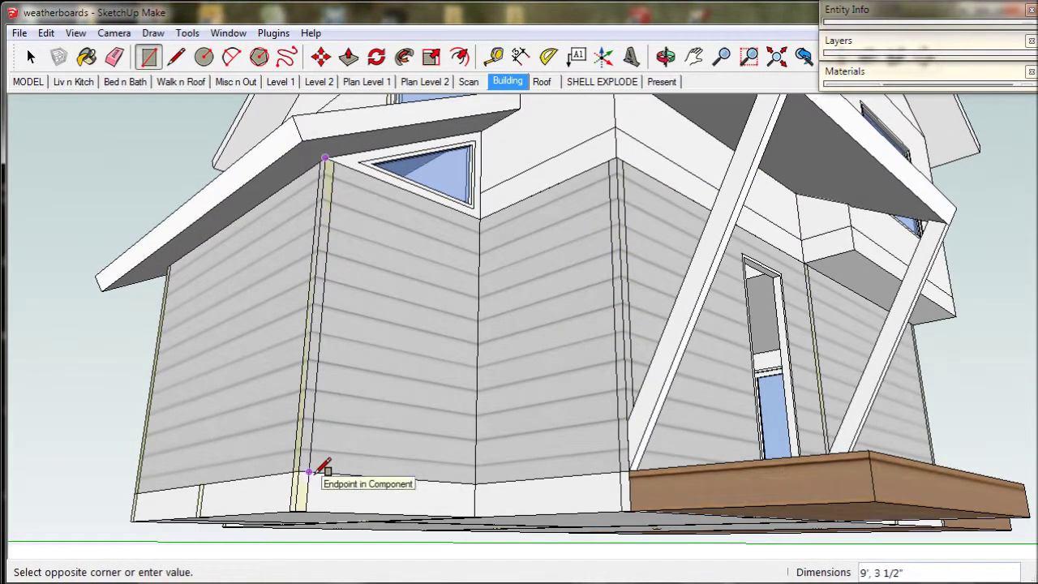
middle_click_drag(322, 463, 382, 262)
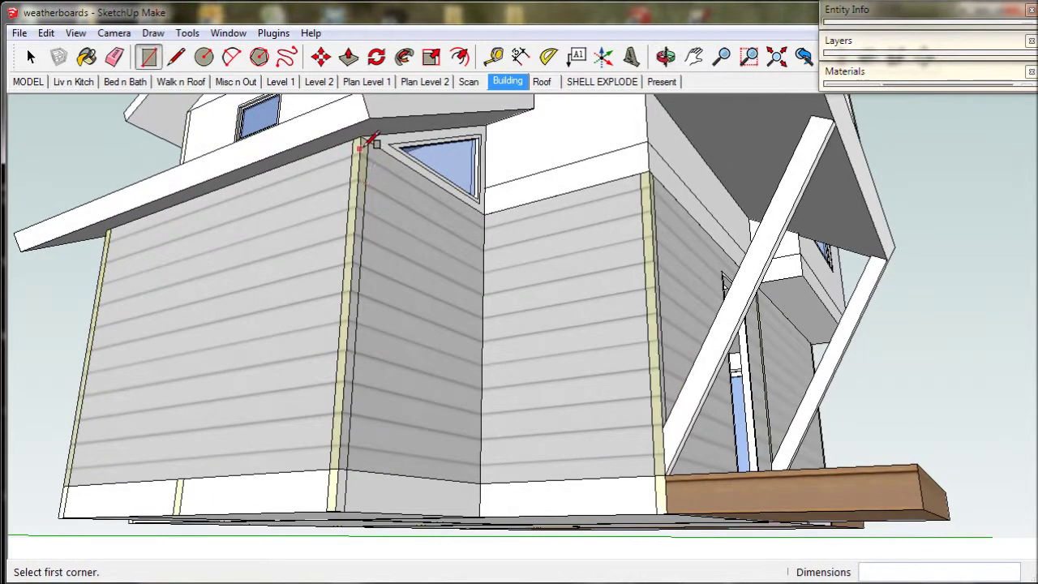
left_click(362, 136)
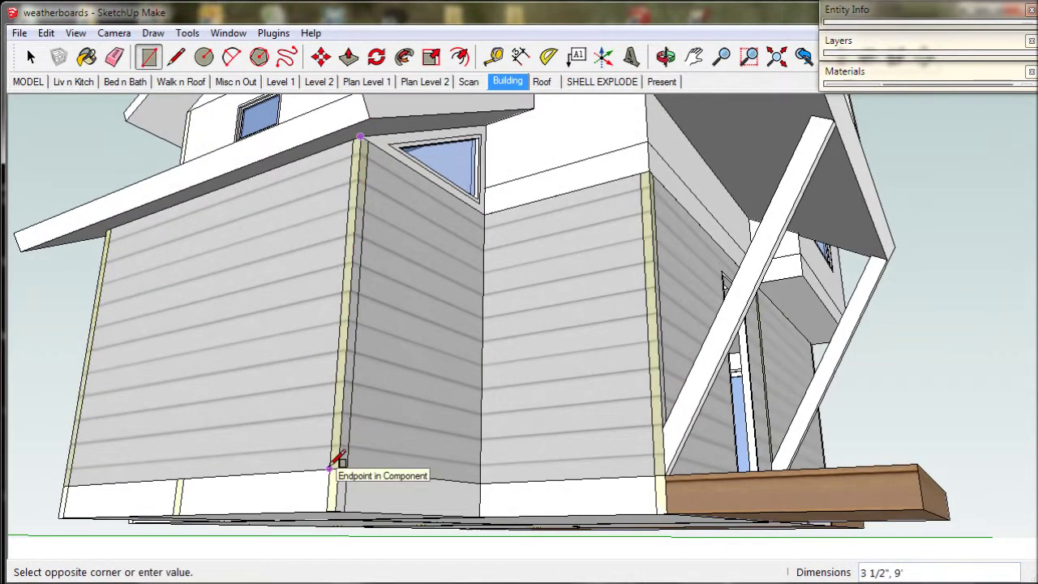
left_click(334, 466)
Step: Draw rectangles over the base strips of the three walls beside the deck, including 12' 3 1/2" by 1' and 6' by 1'
left_click(338, 469)
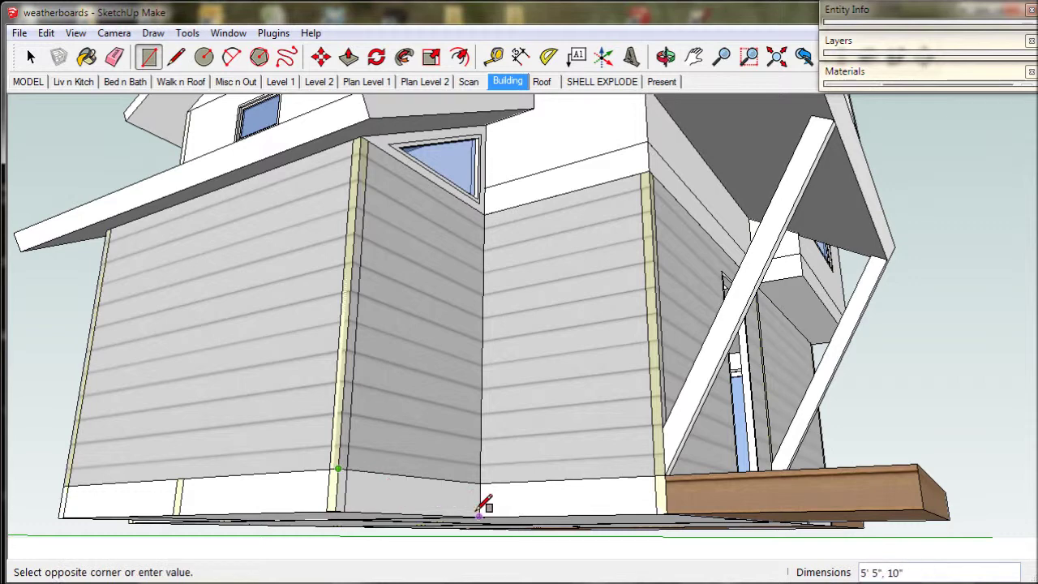
left_click(487, 512)
left_click(342, 468)
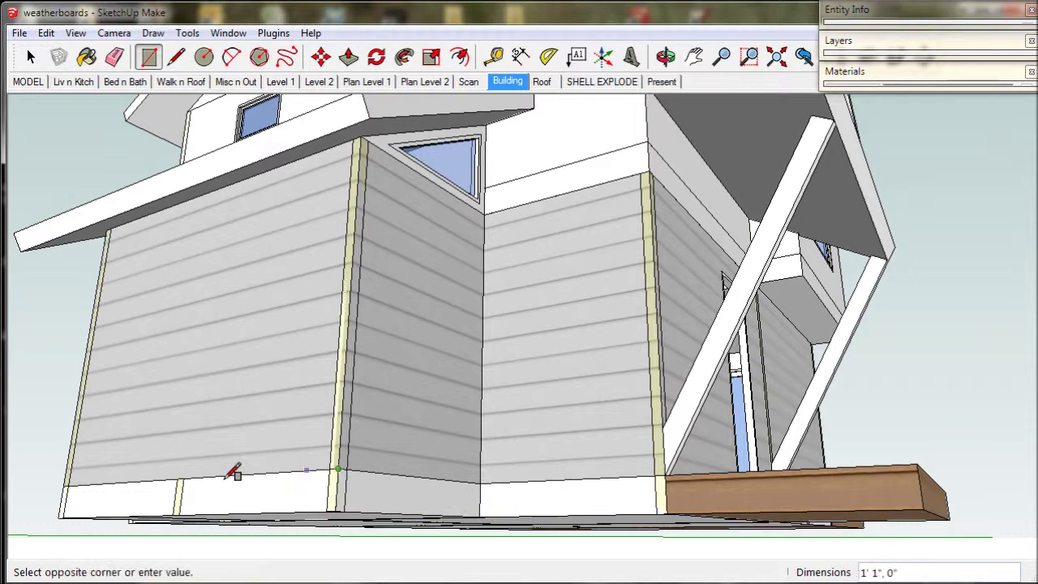
left_click(59, 517)
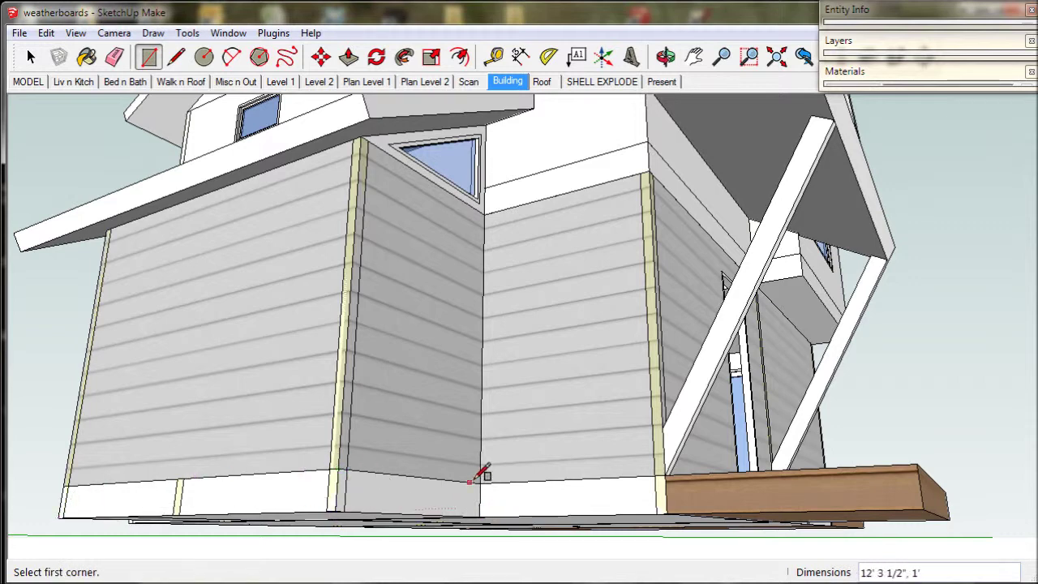
left_click(481, 484)
left_click(668, 511)
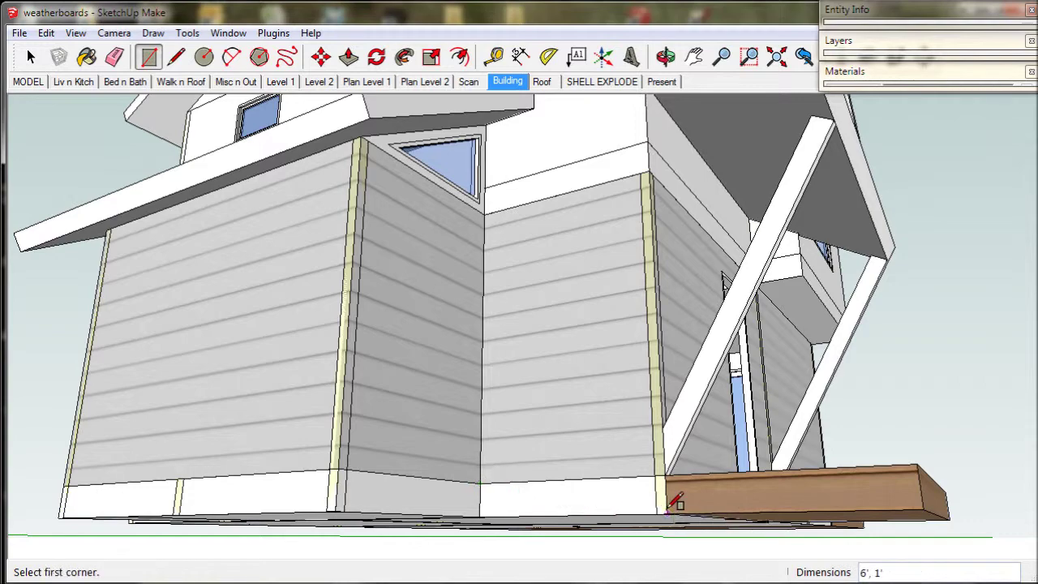
Step: Draw rectangles over both faces of the corner guidepost where the wall meets the deck, the first 3 1/2" by 9'
left_click(655, 476)
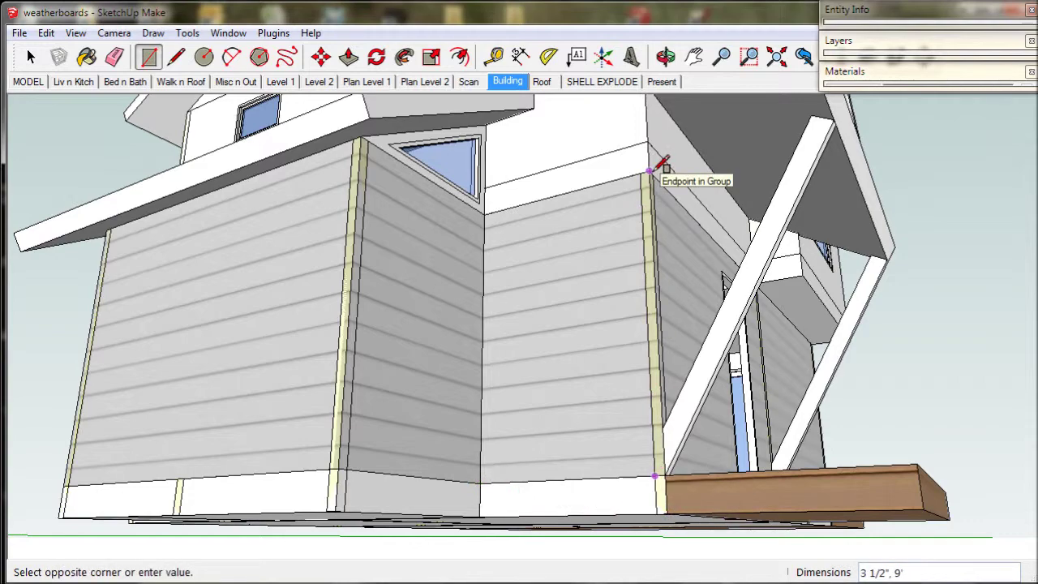
left_click(650, 176)
middle_click_drag(657, 201, 559, 230)
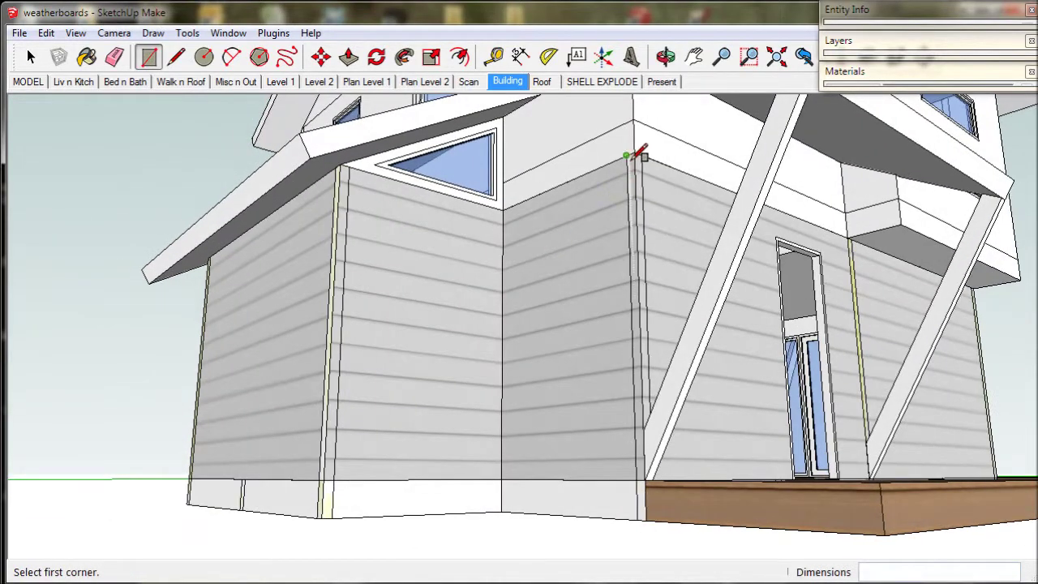
left_click(634, 156)
middle_click_drag(721, 431, 428, 464)
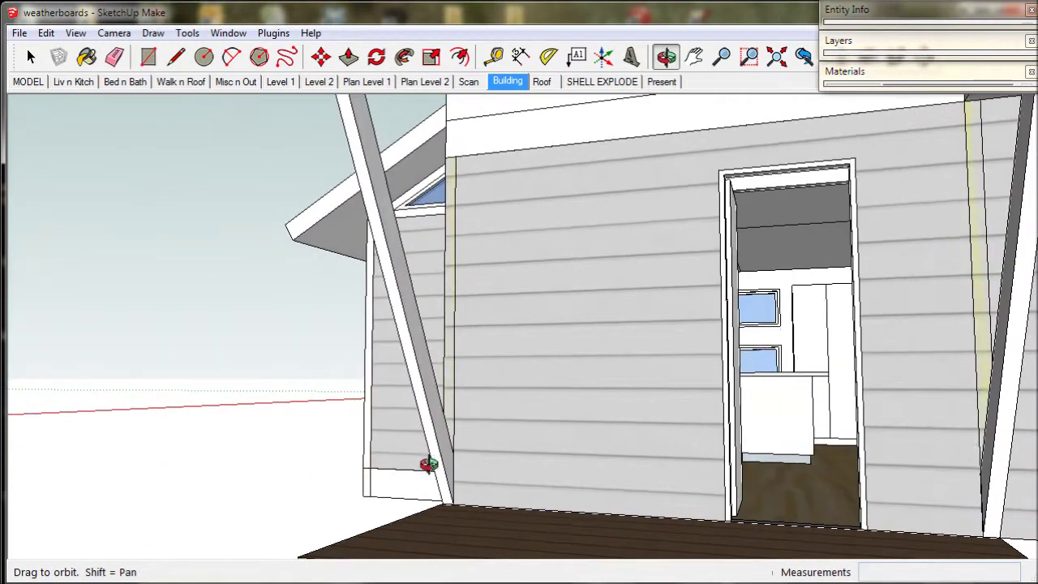
scroll(453, 504, "up", 2)
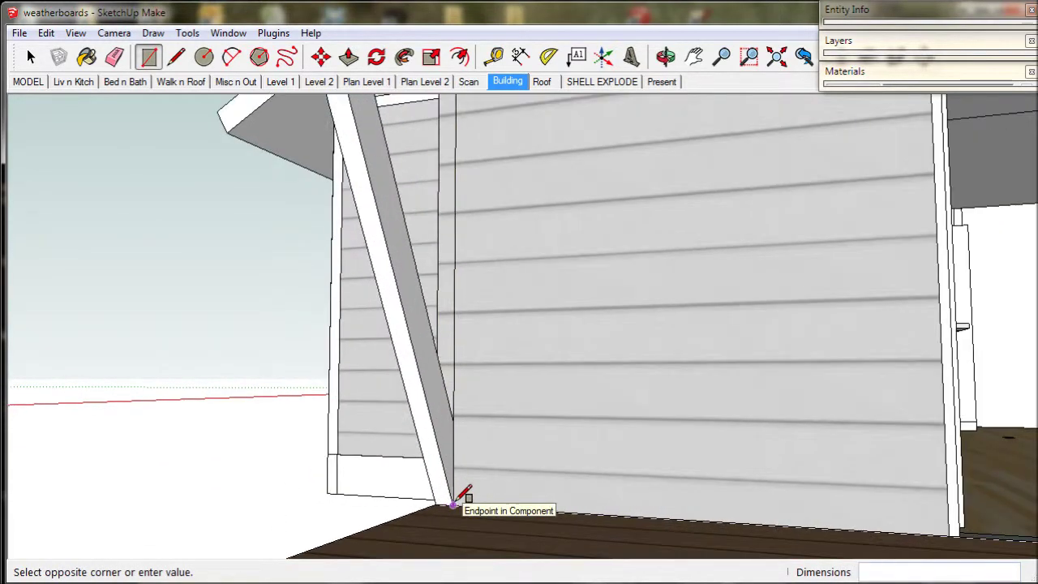
left_click(456, 501)
Step: Draw a 9' by 3 1/2" rectangle over the guidepost between the doorway and the far diagonal brace
middle_click_drag(521, 492, 430, 486, "shift")
scroll(429, 479, "down", 5)
left_click(809, 162)
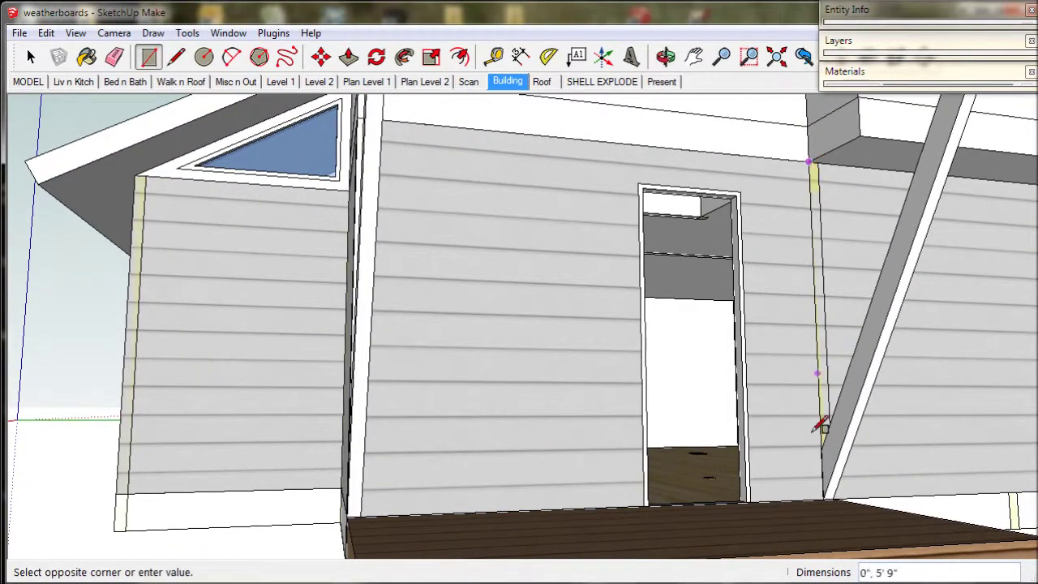
middle_click_drag(816, 428, 730, 484)
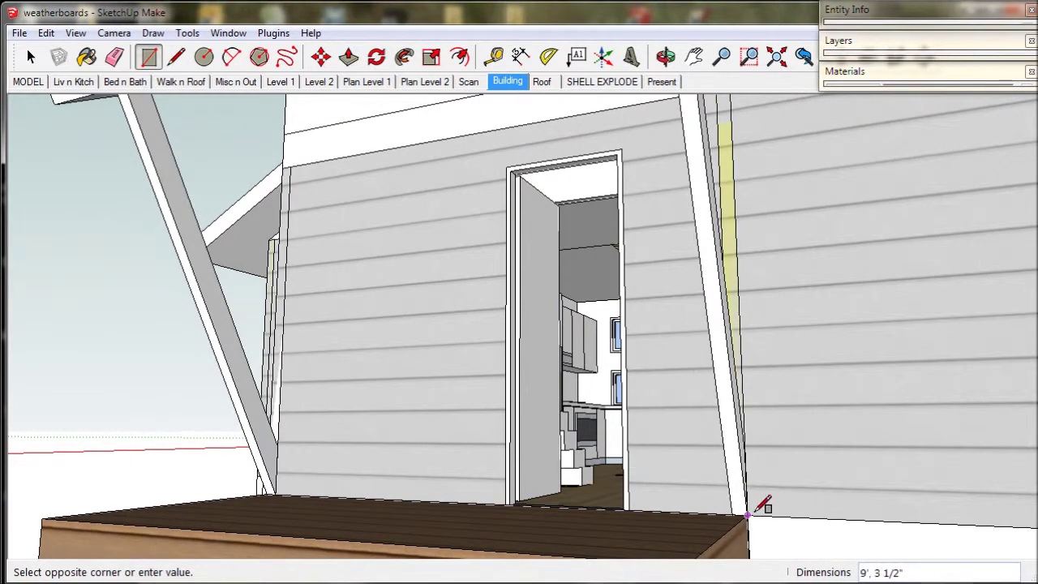
left_click(749, 513)
Step: Draw an 8' high rectangle covering the doorway above the deck, from its upper corner to the opposite lower corner
middle_click_drag(644, 481, 584, 283)
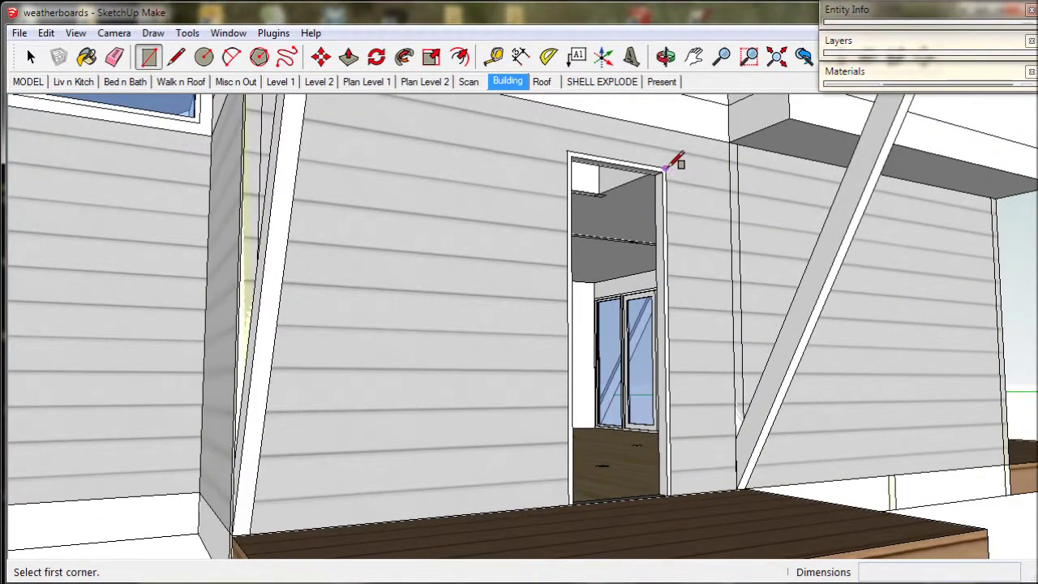
left_click(668, 166)
scroll(593, 481, "up", 5)
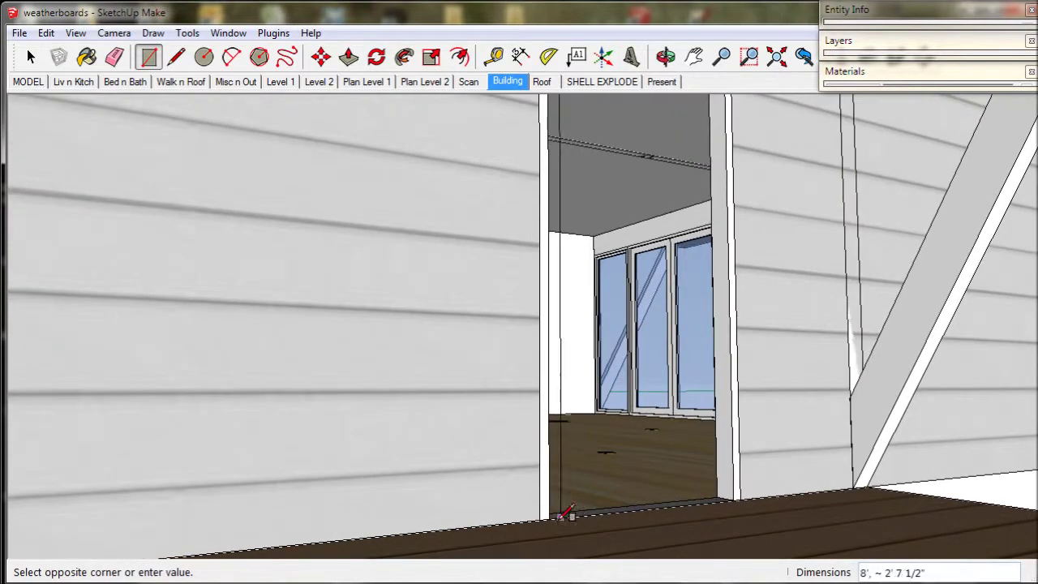
left_click(548, 513)
scroll(550, 511, "down", 3)
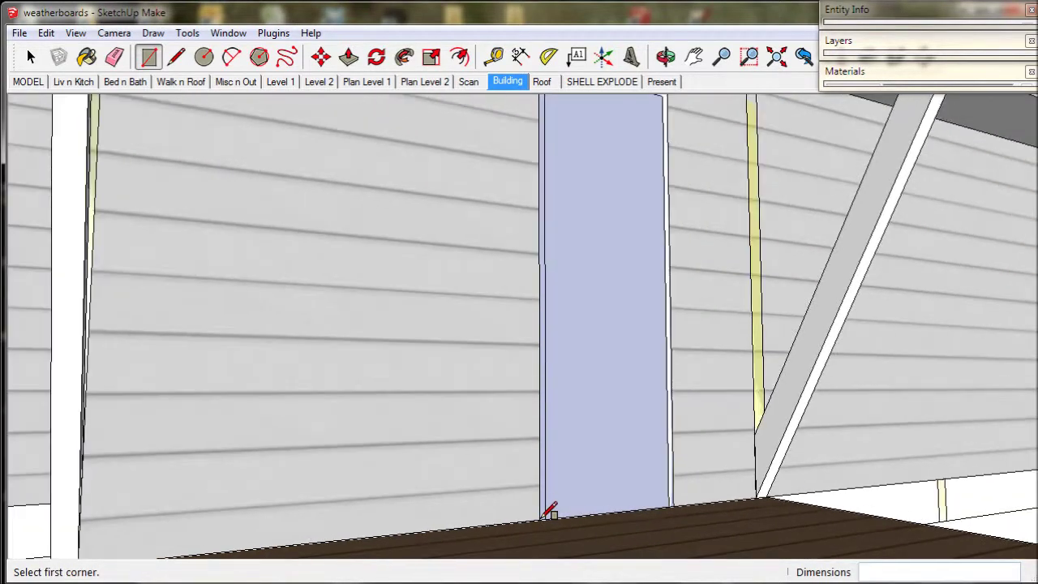
scroll(550, 511, "down", 3)
Step: Reverse the doorway rectangle's face so that its front side points outward
middle_click_drag(551, 492, 358, 293)
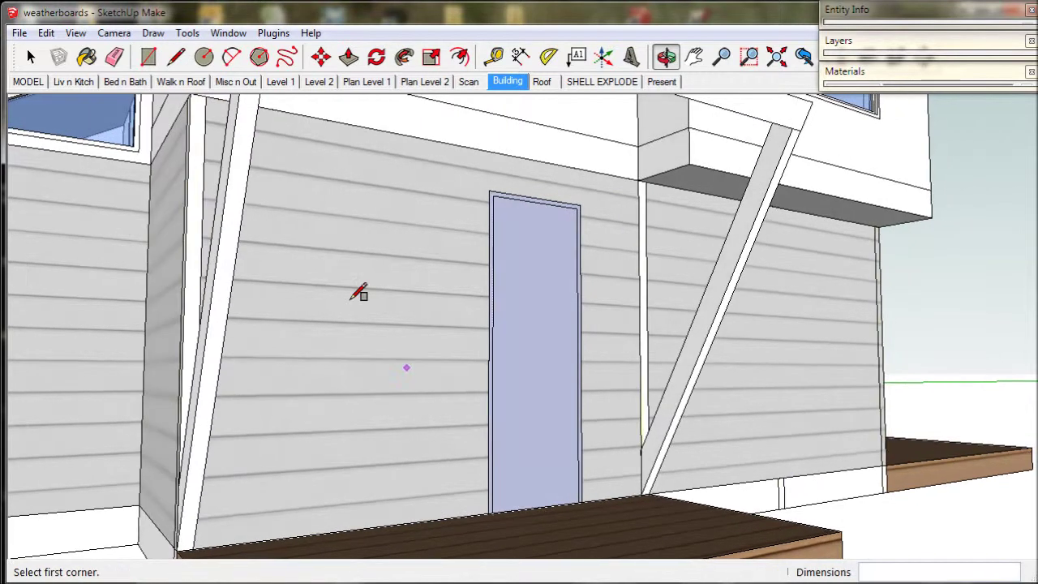
key("space")
left_click(532, 254)
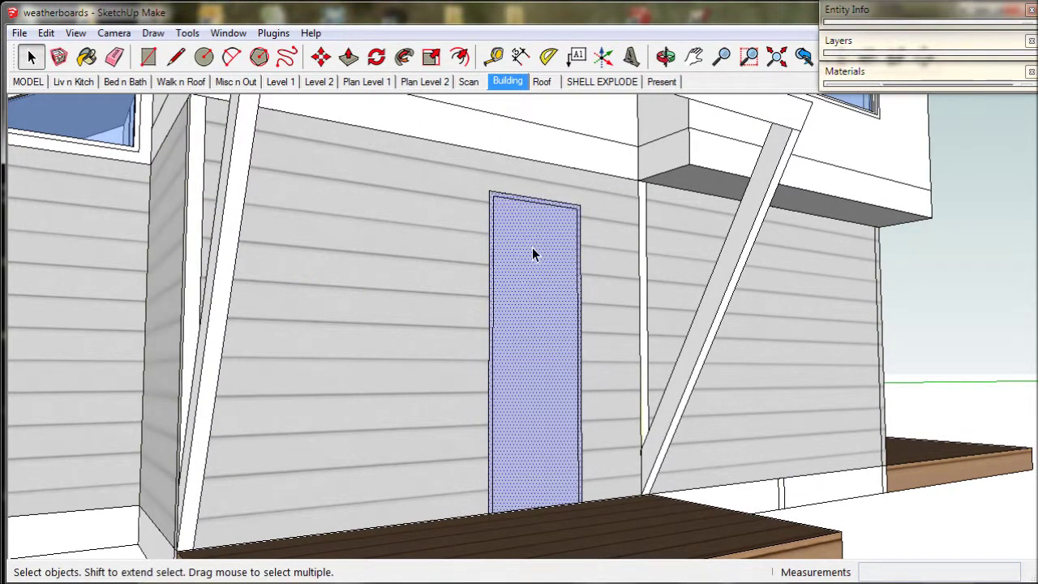
right_click(533, 254)
left_click(580, 408)
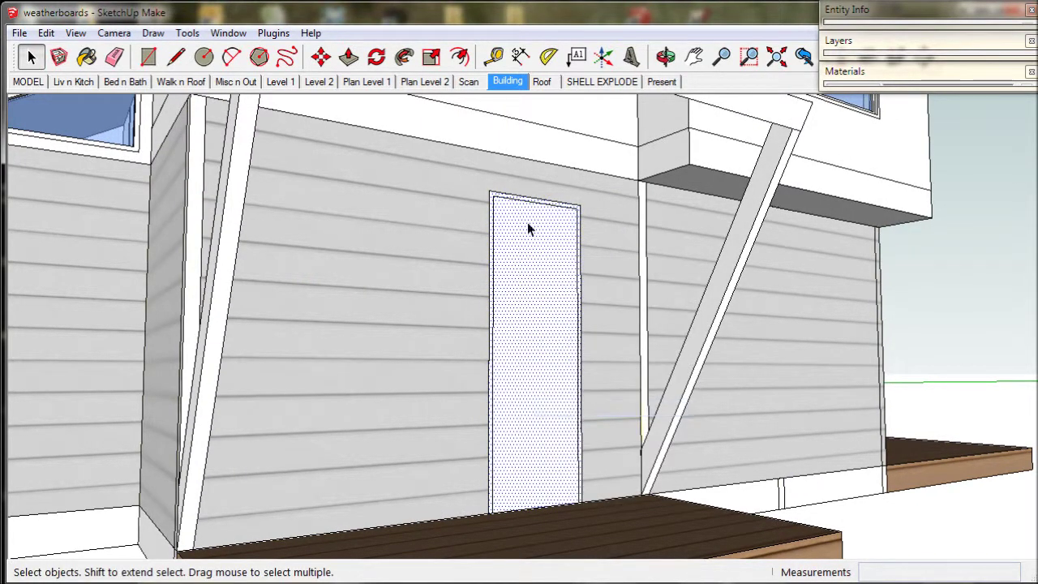
Step: Offset the doorway rectangle's outline outward by 3.5" to form a door surround, and delete the inner face to open the doorway
left_click(459, 56)
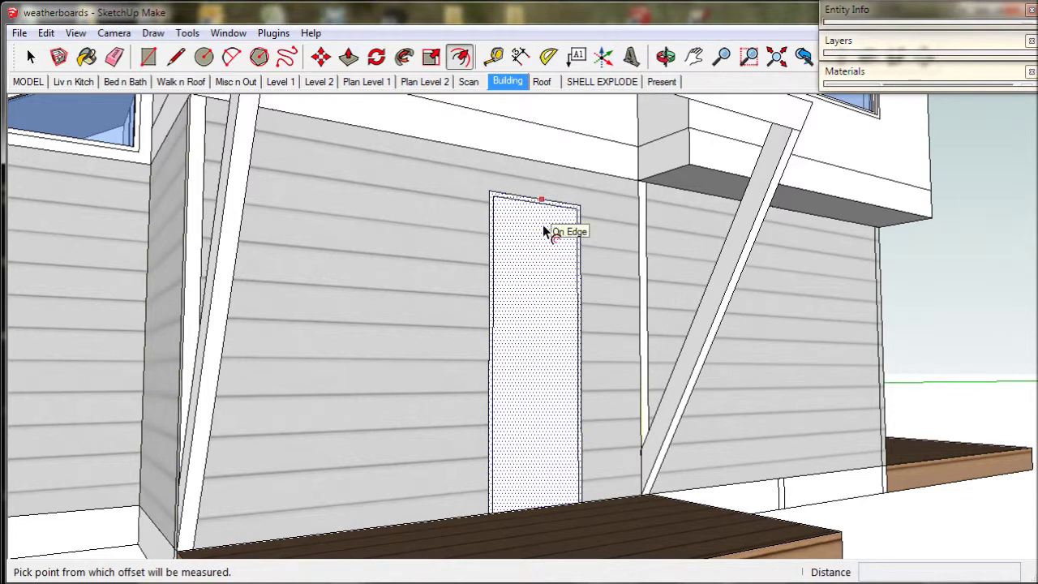
left_click(561, 204)
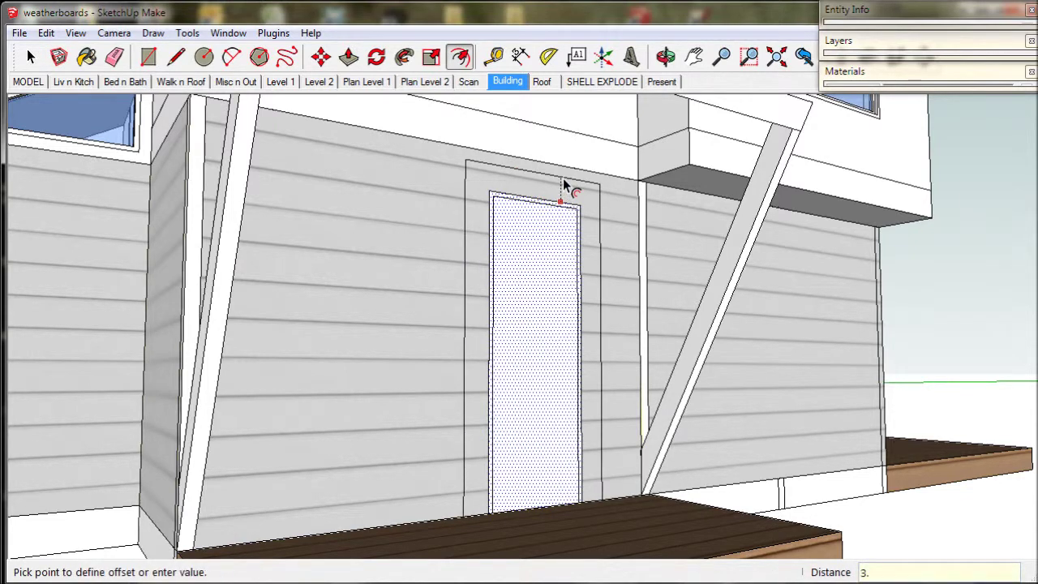
left_click(566, 186)
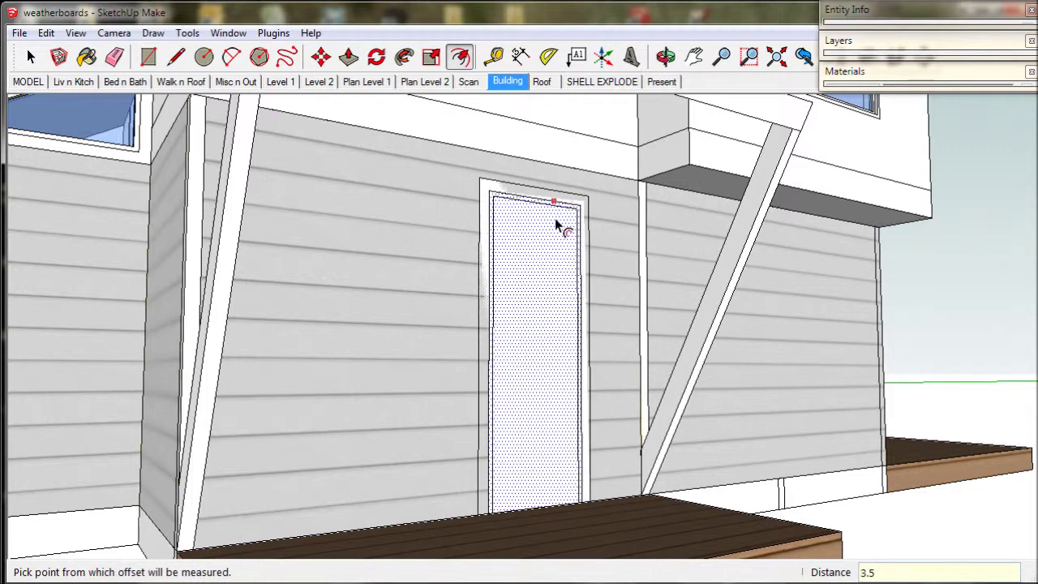
left_click(31, 56)
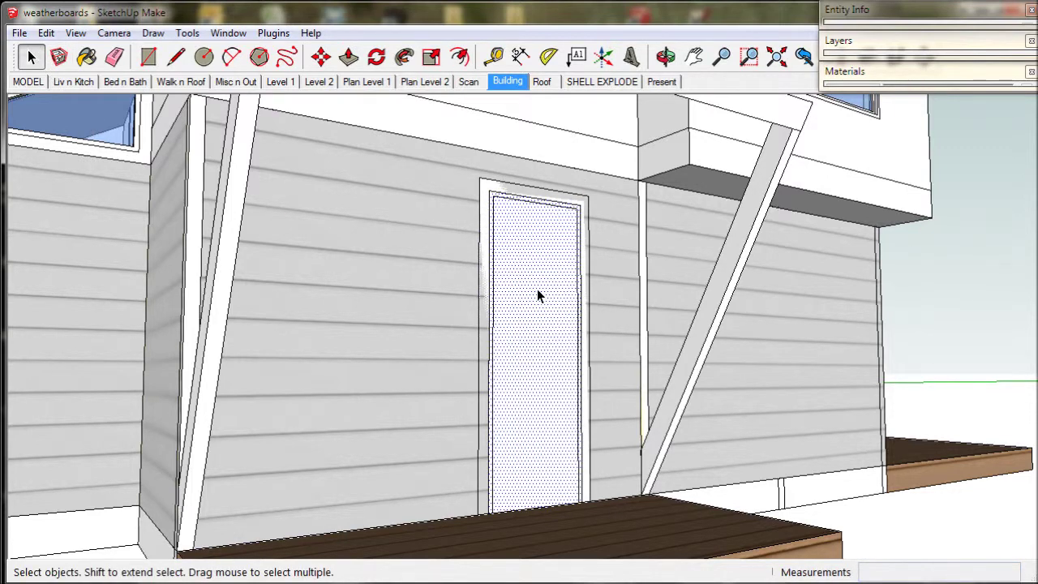
key("Delete")
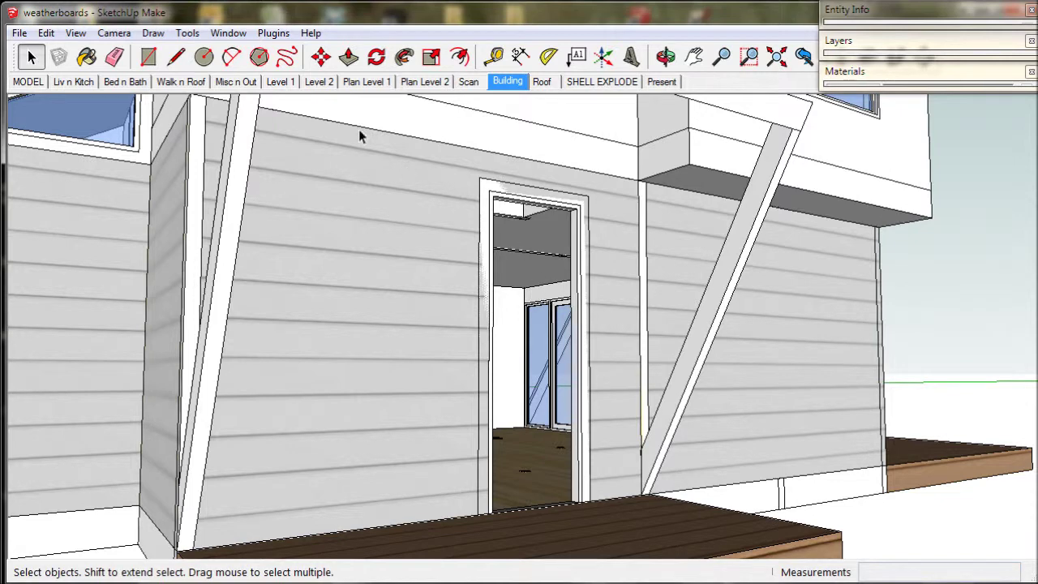
Step: Pull the door surround out by 1" and give the trim strip between the doorway and the far diagonal brace the same thickness
left_click(348, 56)
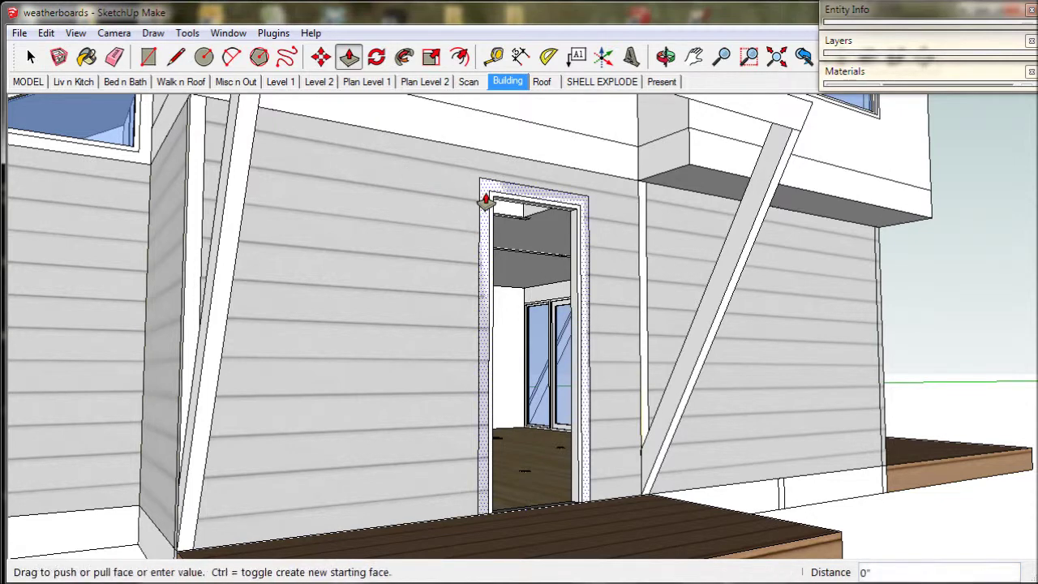
left_click_drag(485, 201, 498, 200)
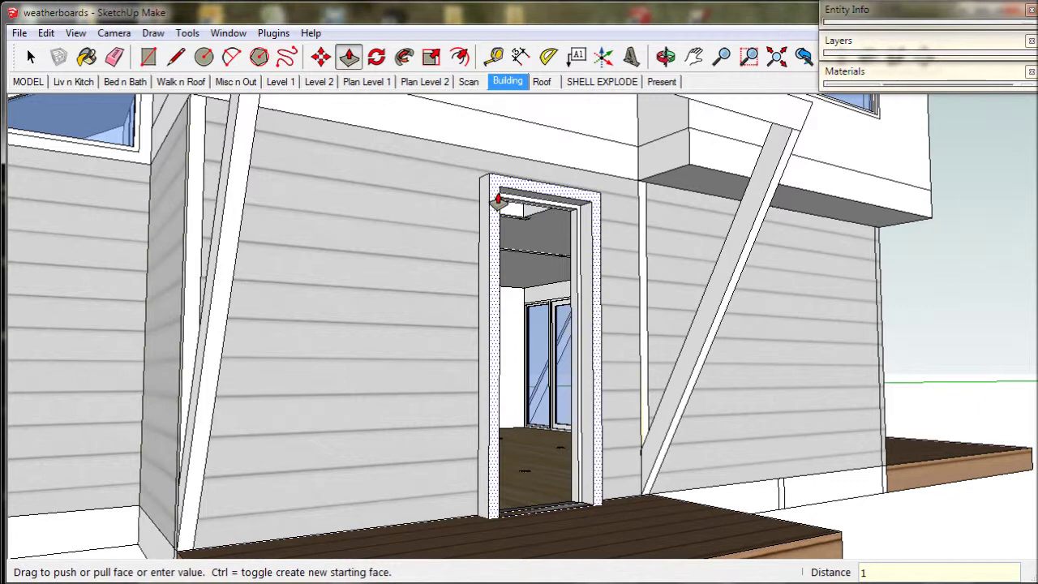
key("Return")
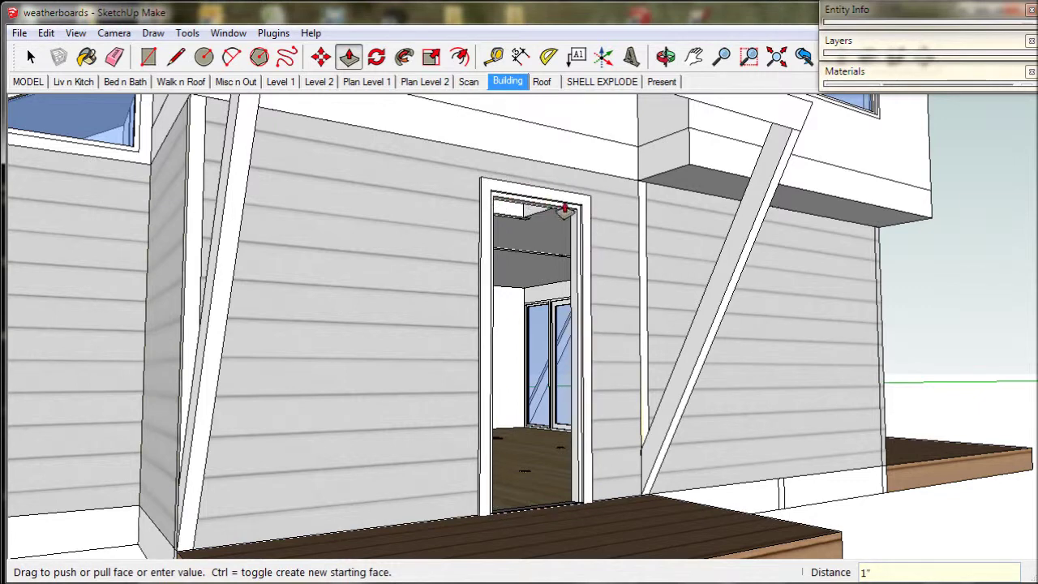
left_click(642, 212)
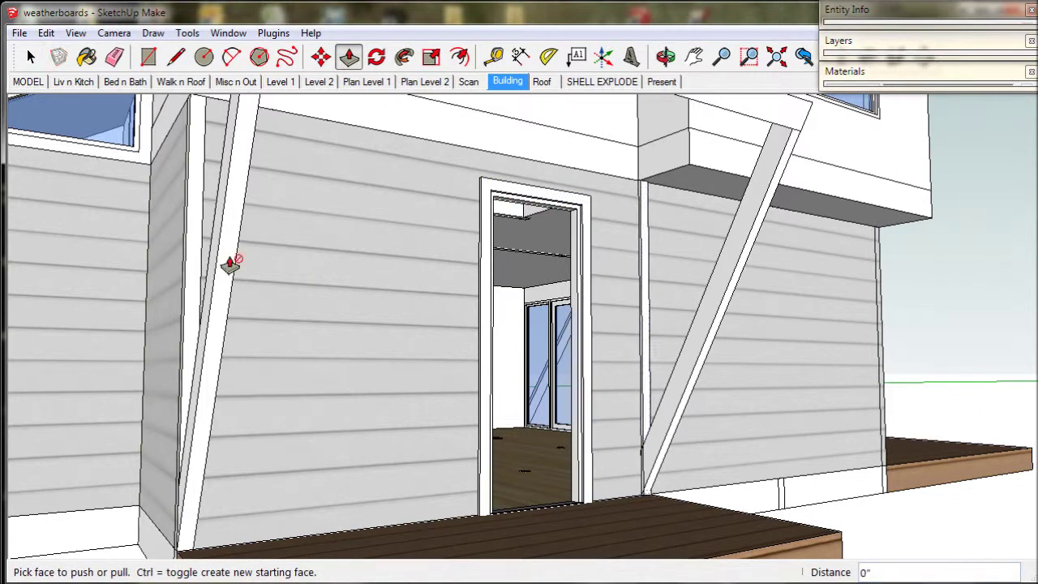
Step: Repeat the 1" pull on the remaining corner trim strips beside the deck and at the neighbouring outer wall corner
middle_click_drag(192, 220, 313, 232)
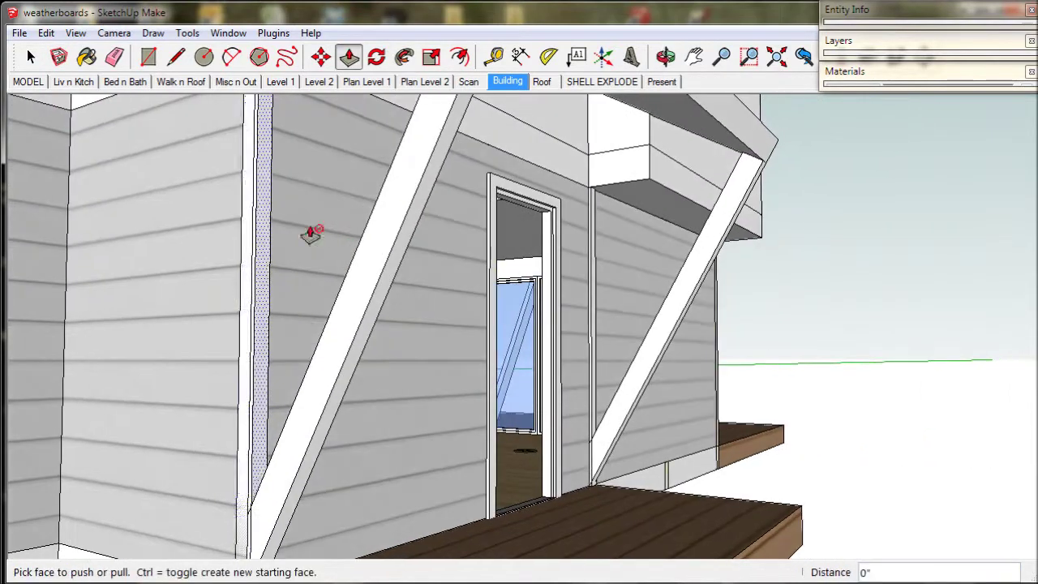
middle_click_drag(238, 287, 523, 407)
left_click(274, 472)
left_click(262, 494)
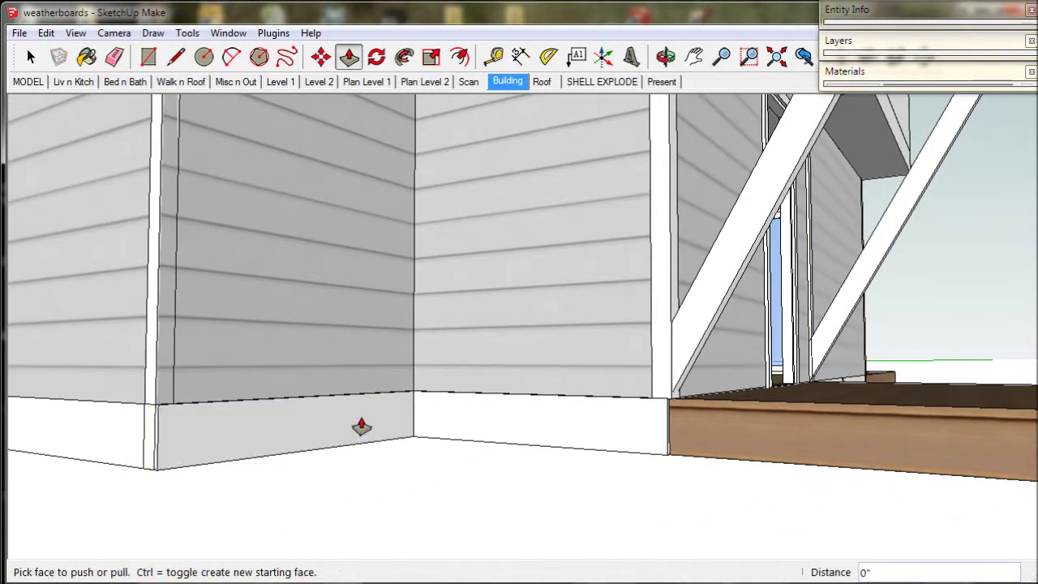
left_click(164, 369)
left_click(163, 366)
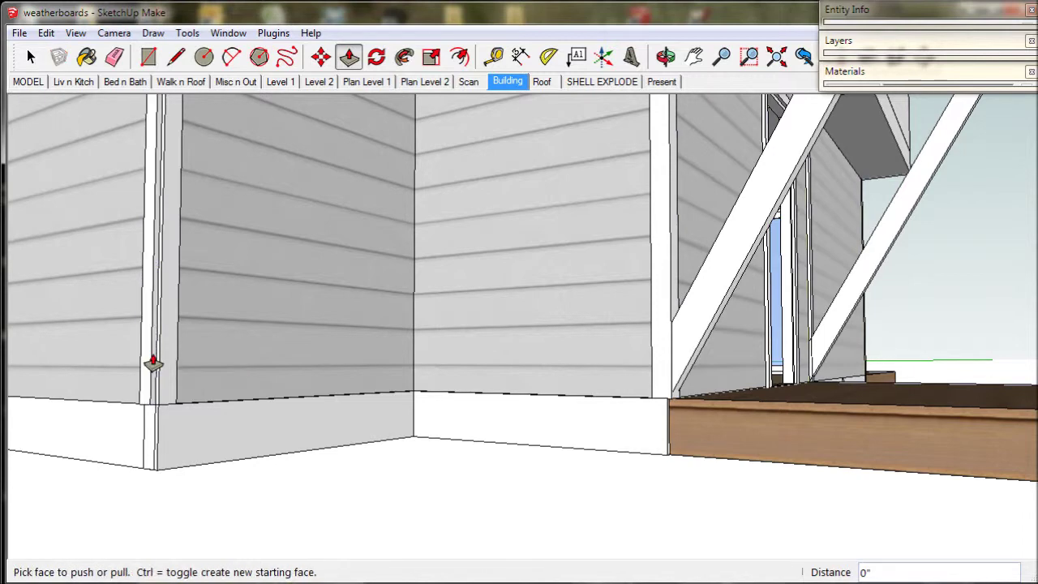
Step: Push/Pull the narrow face at the outer wall corner by 1" to fill the notch between the two trim strips
scroll(151, 413, "up", 2)
scroll(154, 405, "up", 2)
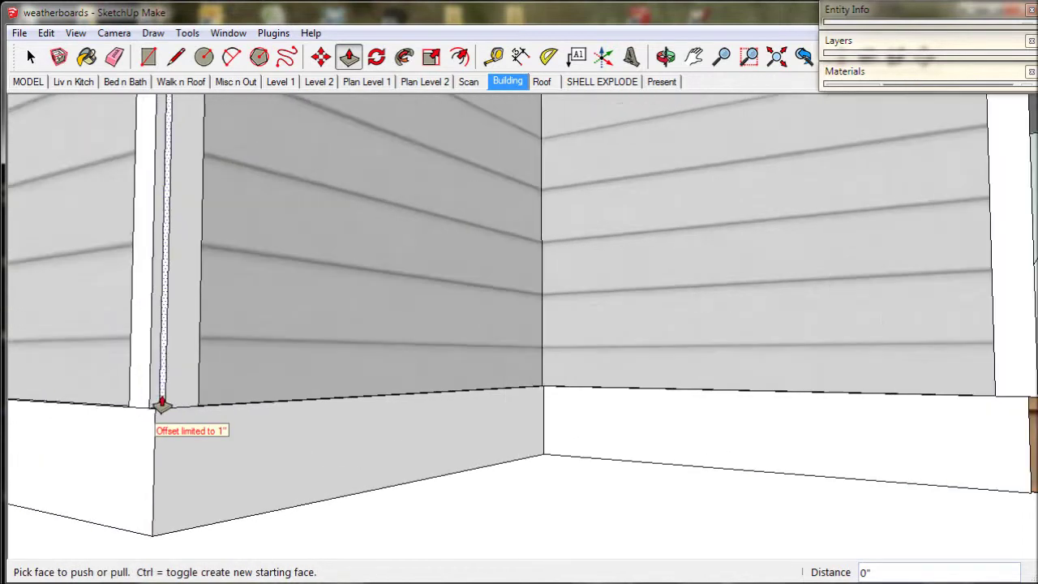
left_click(160, 403)
left_click(160, 415)
scroll(162, 419, "down", 2)
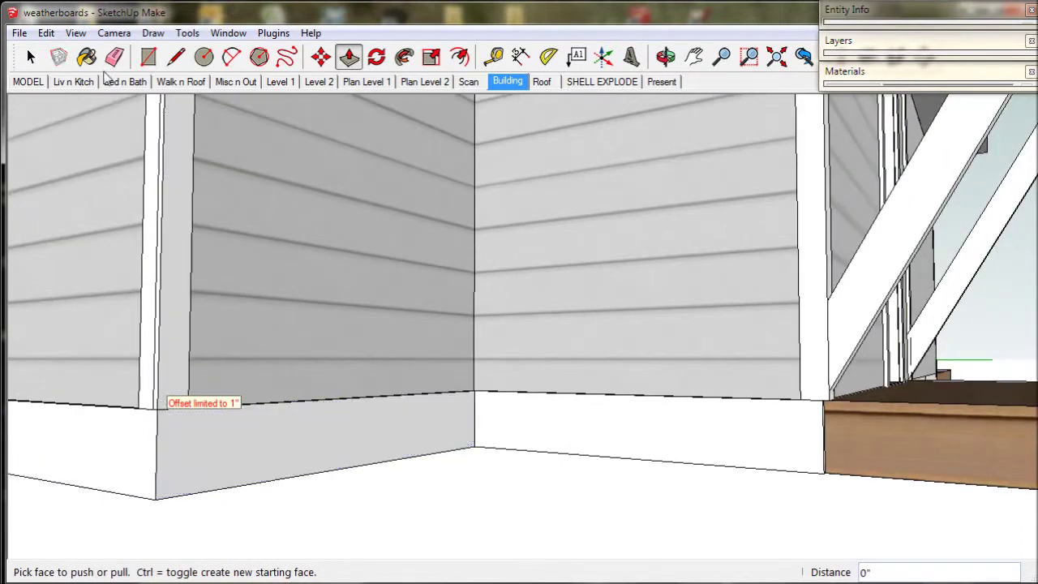
Step: Erase the leftover edges along the filled outer corner trim
left_click(114, 56)
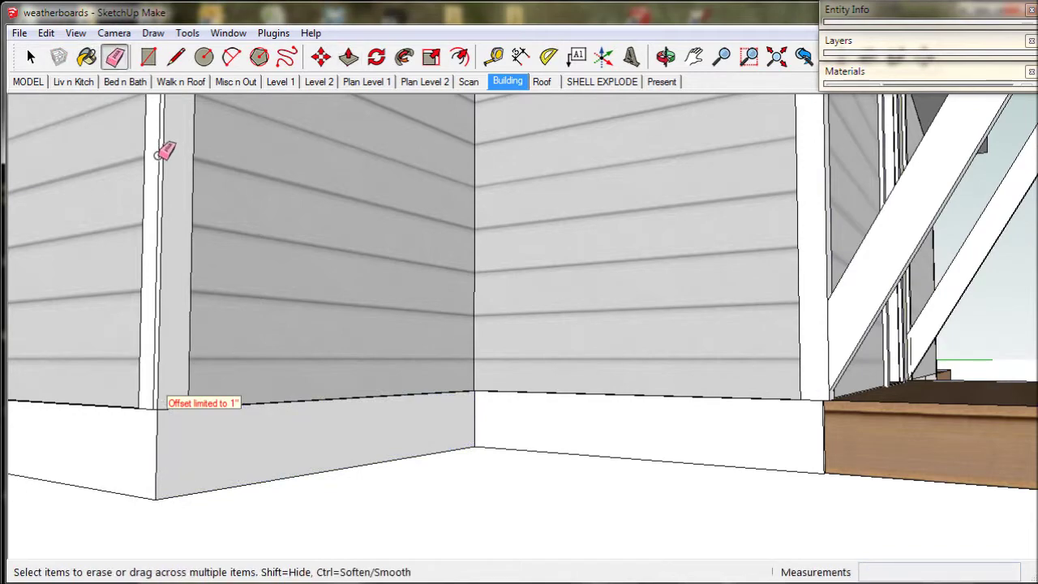
mouse_move(174, 169)
middle_mouse_down()
mouse_move(159, 337)
mouse_move(167, 352)
mouse_move(197, 350)
middle_mouse_up()
mouse_move(275, 331)
middle_mouse_down()
mouse_move(267, 348)
mouse_move(153, 378)
mouse_move(154, 366)
mouse_move(162, 382)
mouse_move(294, 374)
middle_mouse_up()
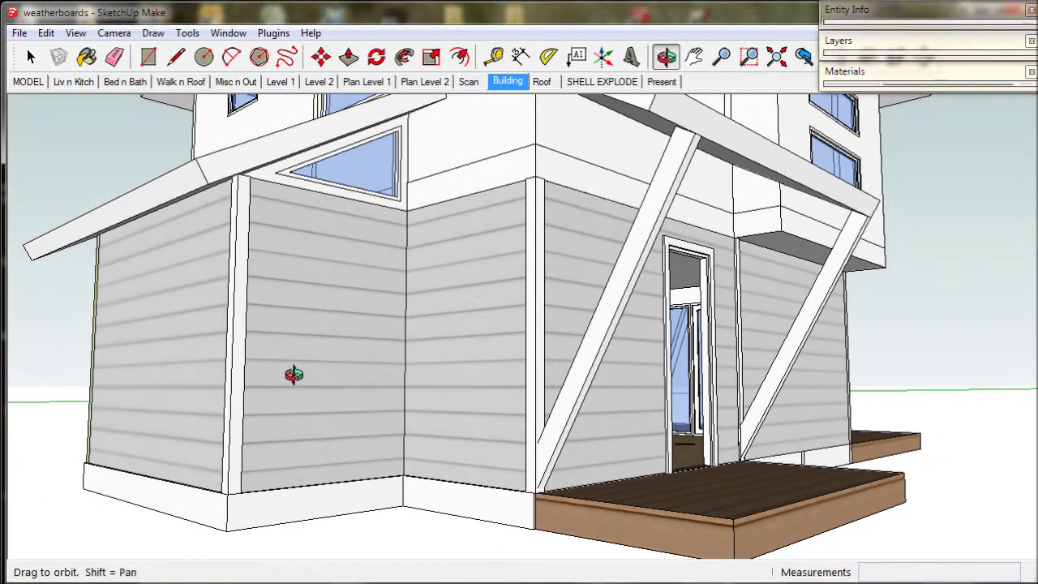
key("space")
scroll(268, 260, "down", 2)
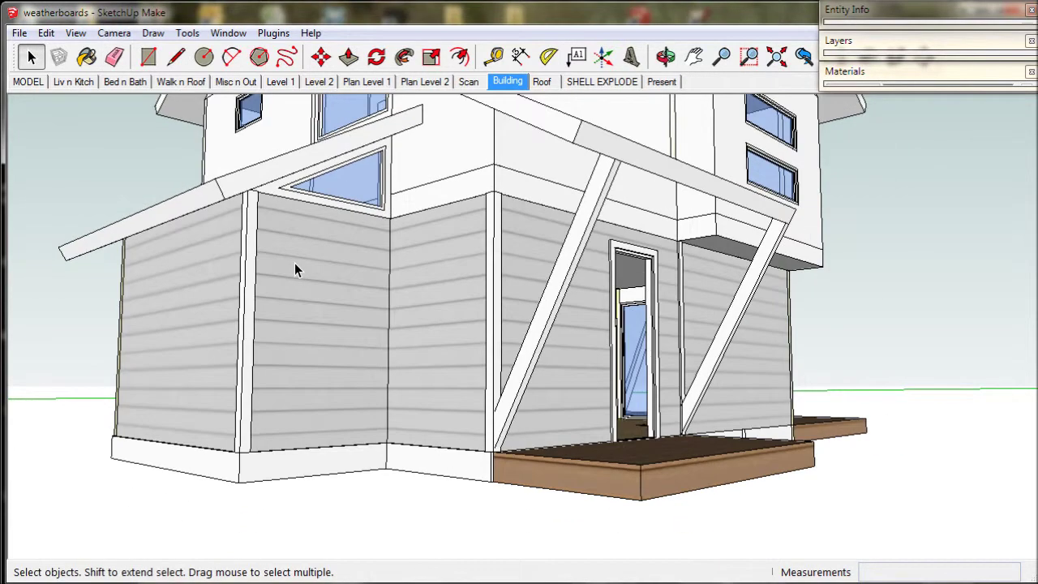
middle_click_drag(333, 287, 303, 271)
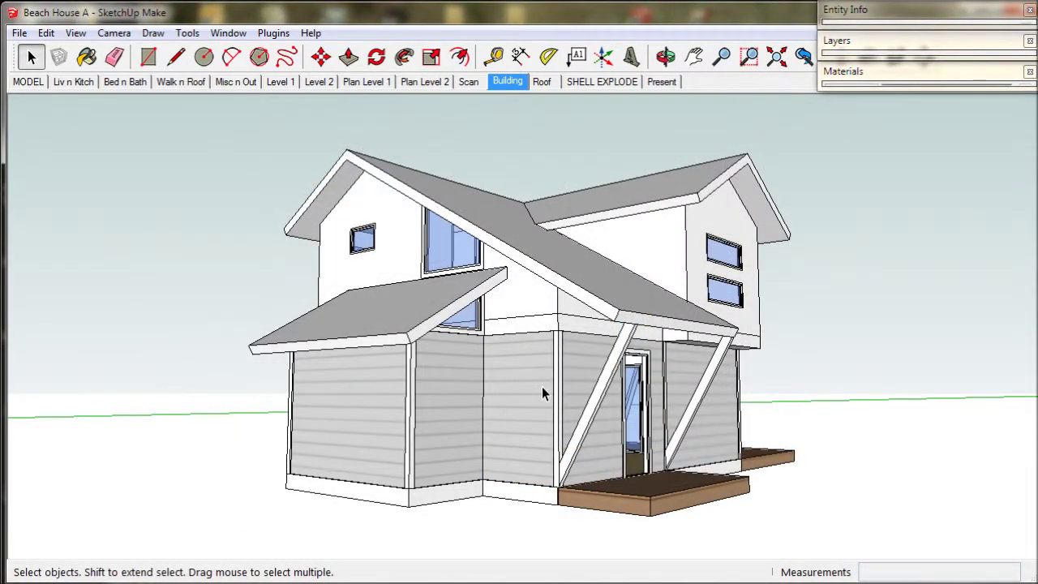
triple_click(559, 376)
left_click(771, 379)
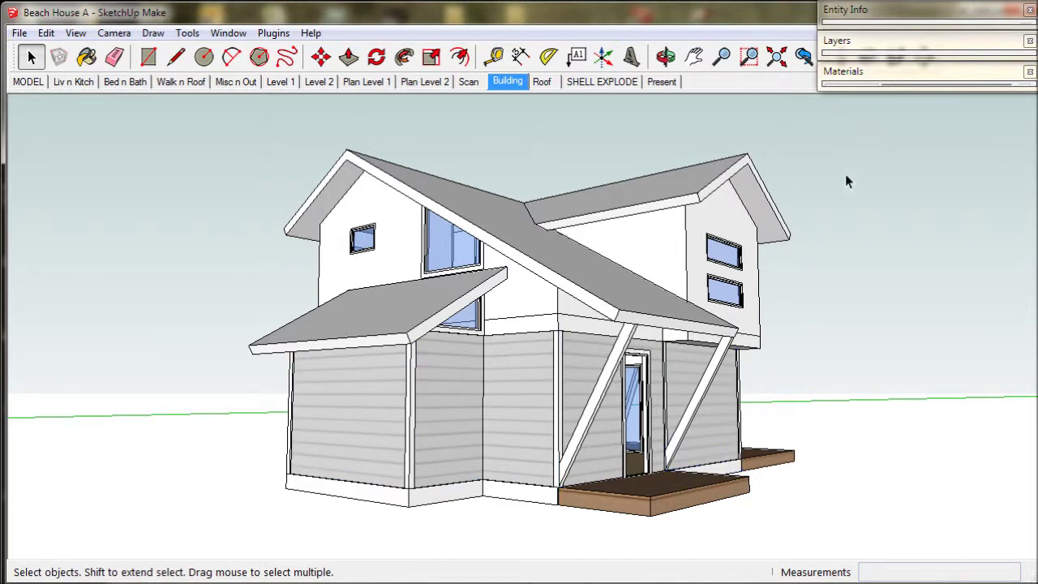
Step: Hide the level 1, level 2, roof and stair layers so that only the trim geometry is left in view
left_click(876, 42)
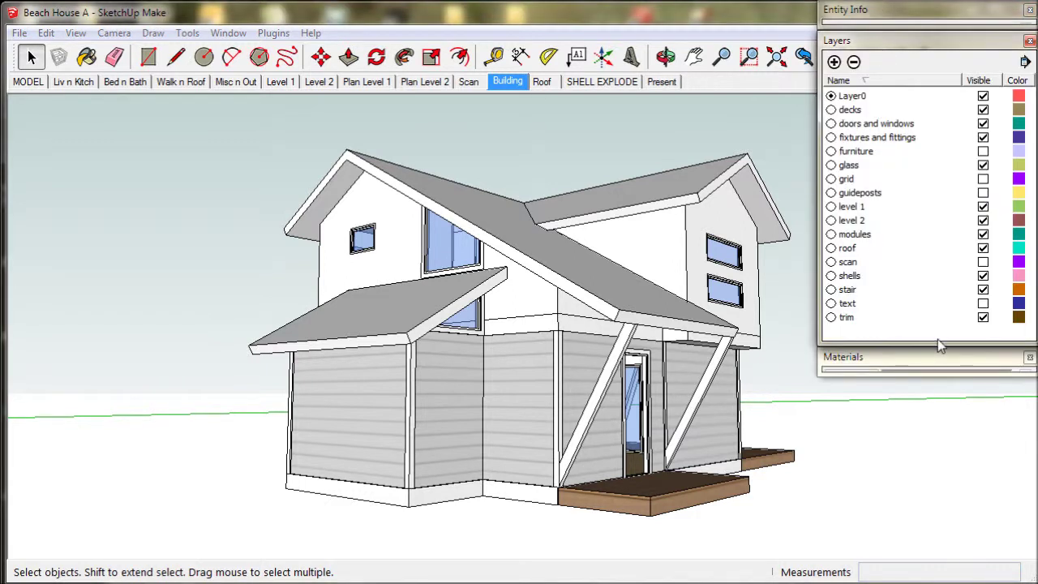
left_click(983, 206)
left_click(983, 220)
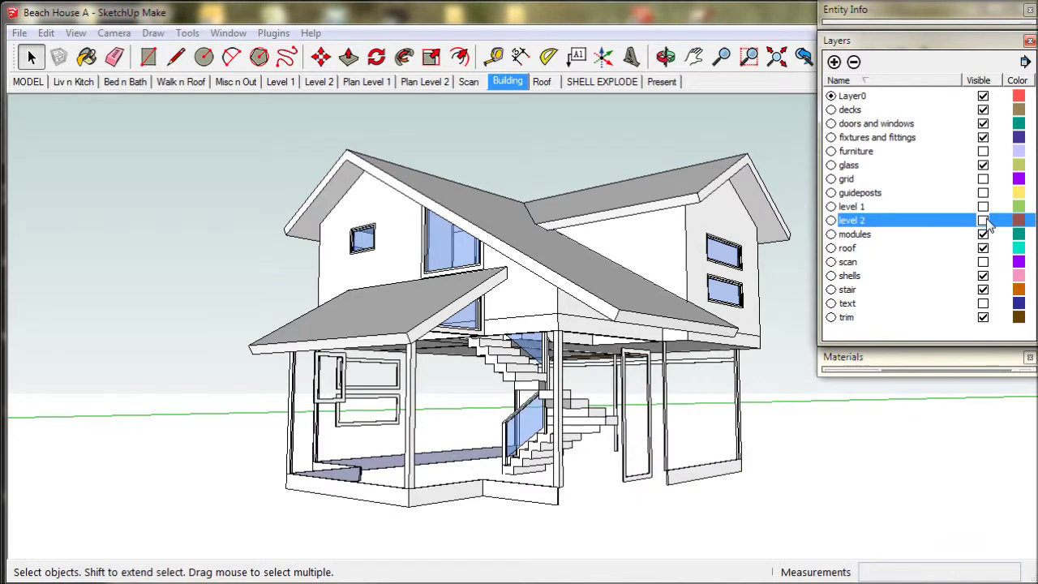
left_click(983, 248)
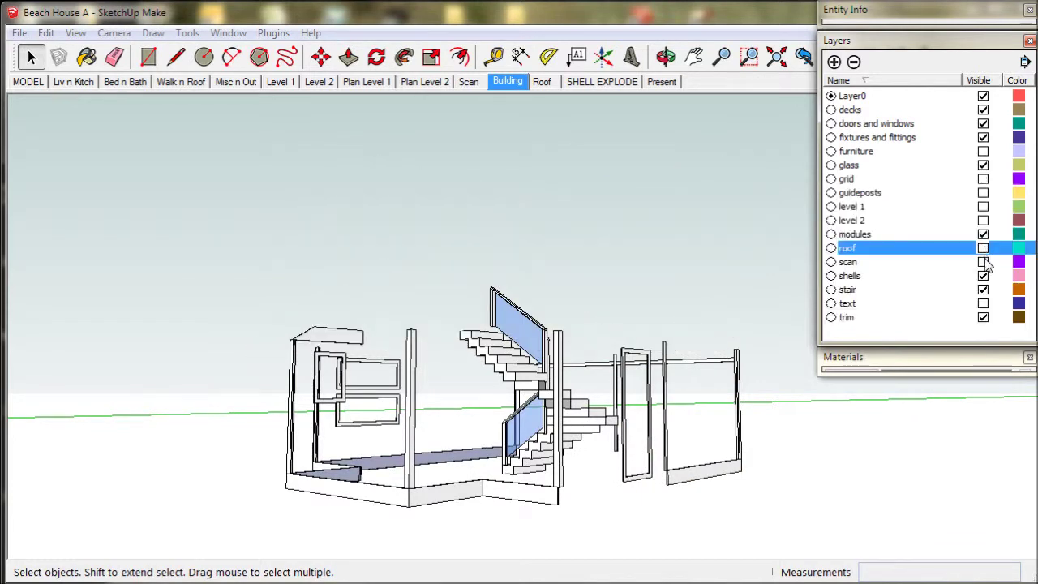
left_click(982, 289)
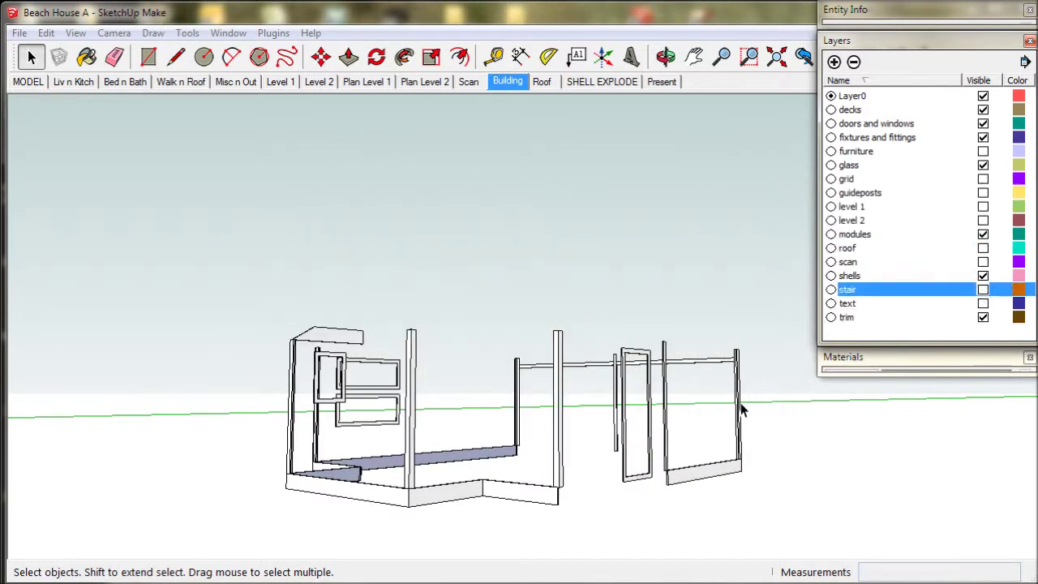
Step: Select all the loose ground-floor trim geometry and make it one group
middle_click_drag(740, 410, 713, 364)
middle_click_drag(721, 413, 702, 365)
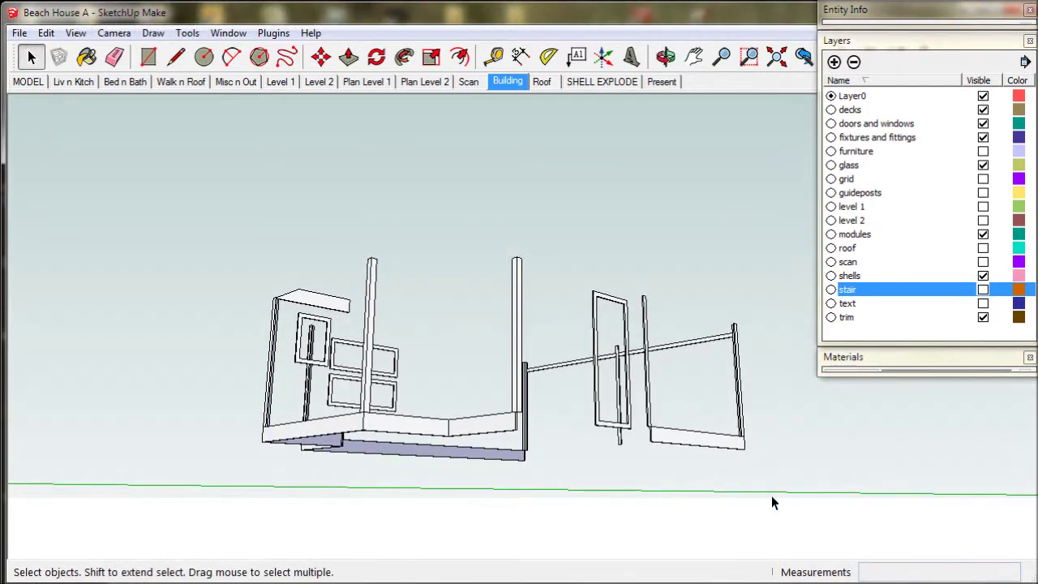
left_click_drag(229, 254, 231, 243)
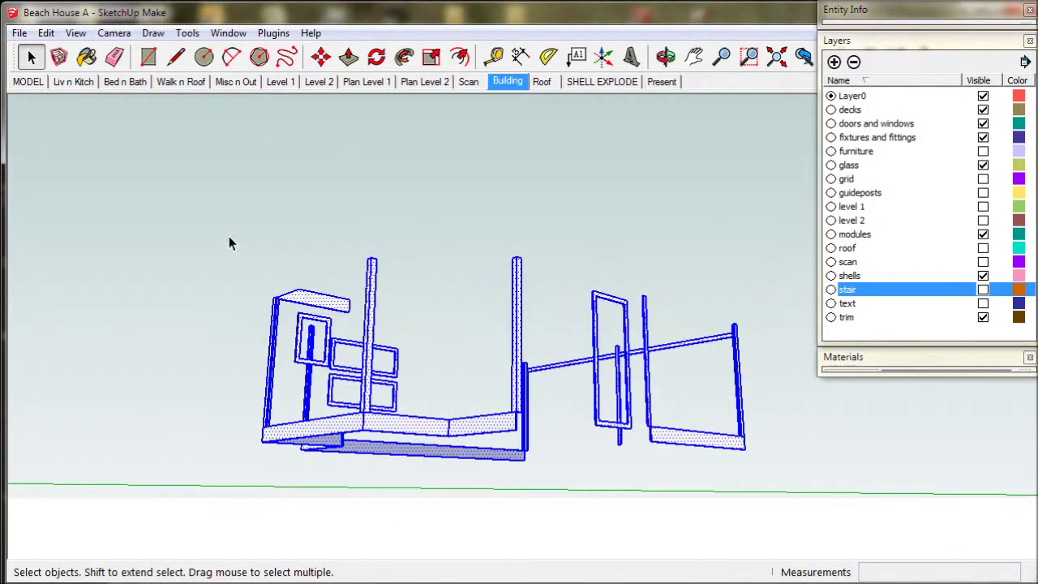
right_click(392, 423)
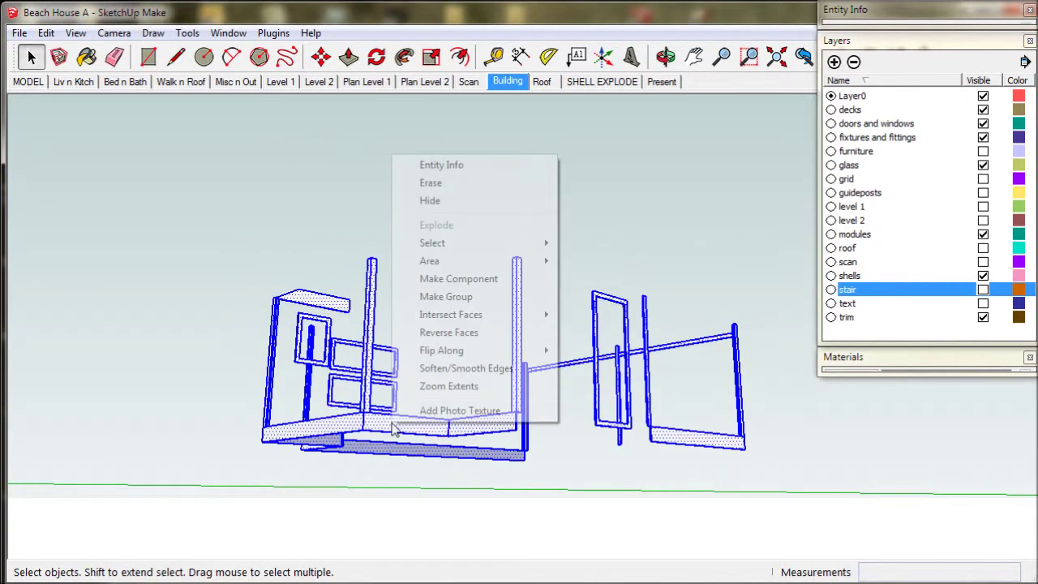
left_click(463, 298)
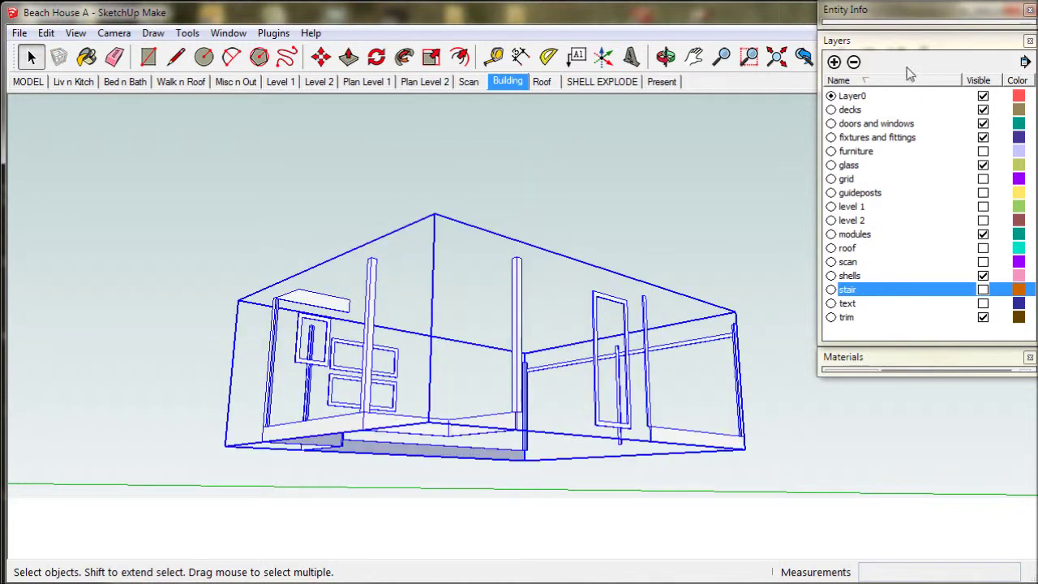
Step: Assign the trim group to the trim layer and name it "L1 trim"
left_click(912, 15)
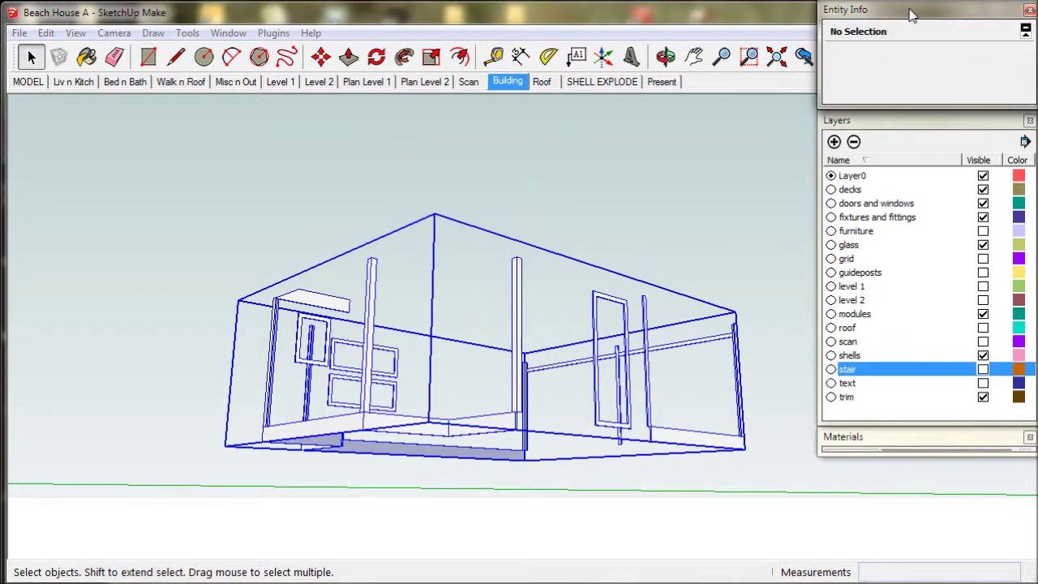
left_click(1021, 56)
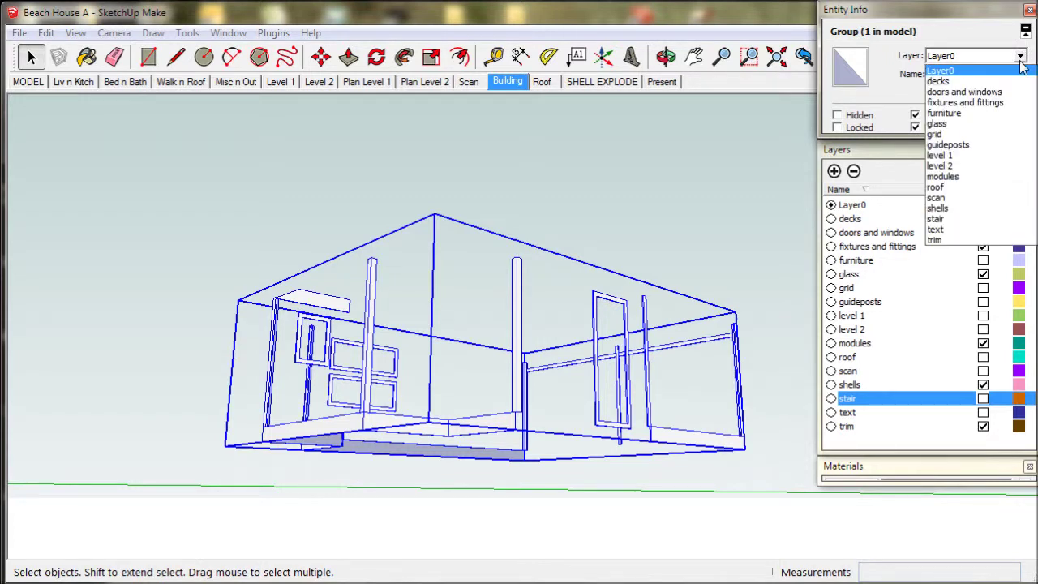
left_click(941, 246)
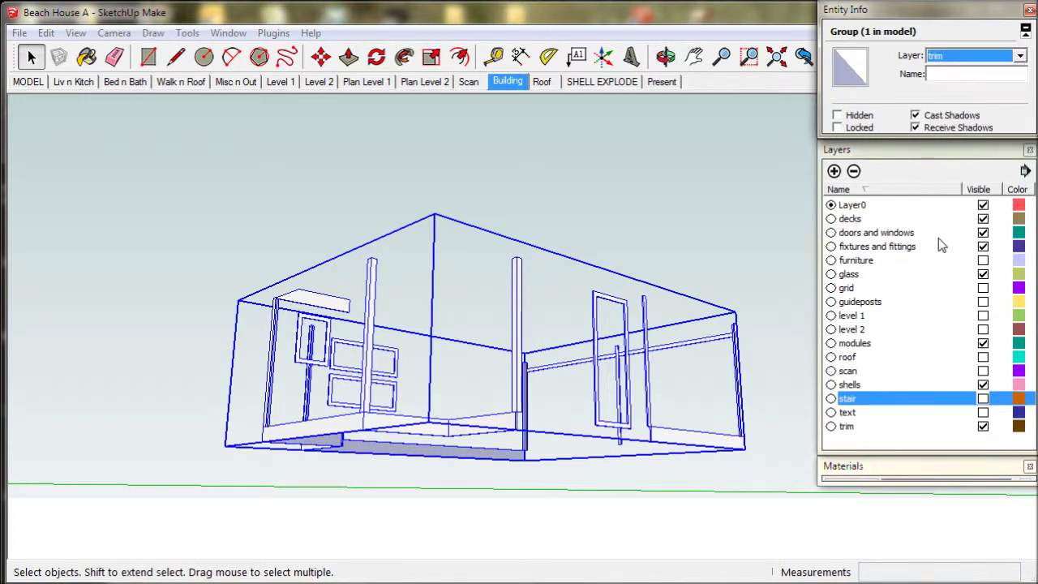
left_click(945, 73)
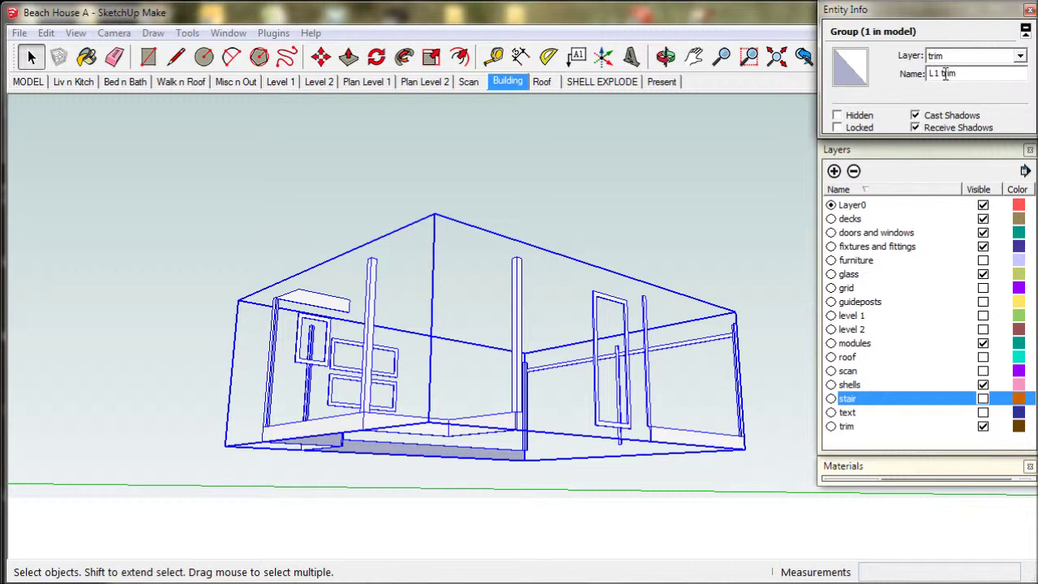
left_click(735, 190)
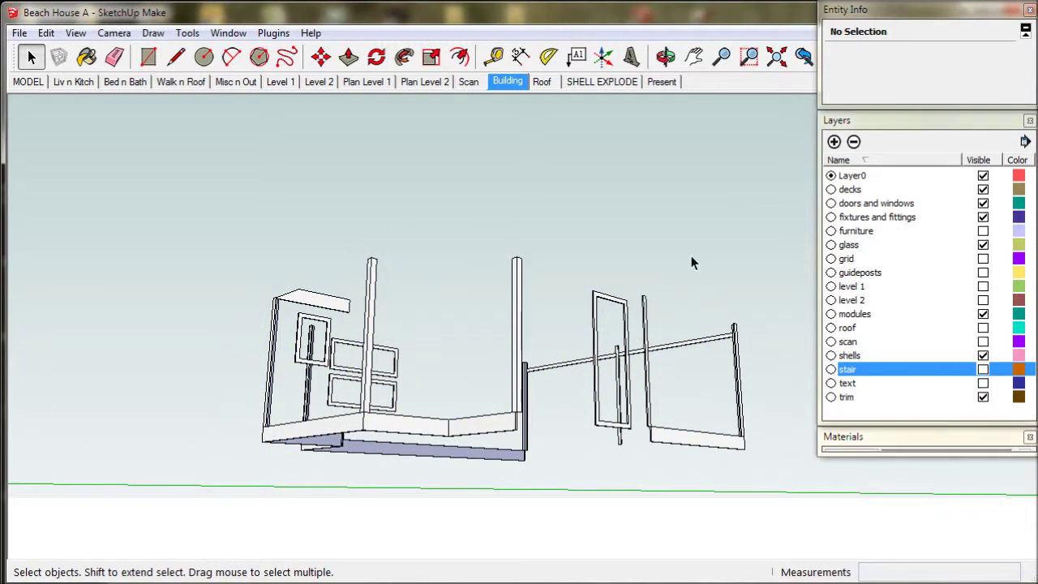
Step: Make the level 1 layer visible again, copy the "L1 trim" group and remove the original from the top level
mouse_move(691, 255)
middle_mouse_down()
mouse_move(704, 410)
mouse_move(686, 252)
middle_mouse_up()
left_click(736, 348)
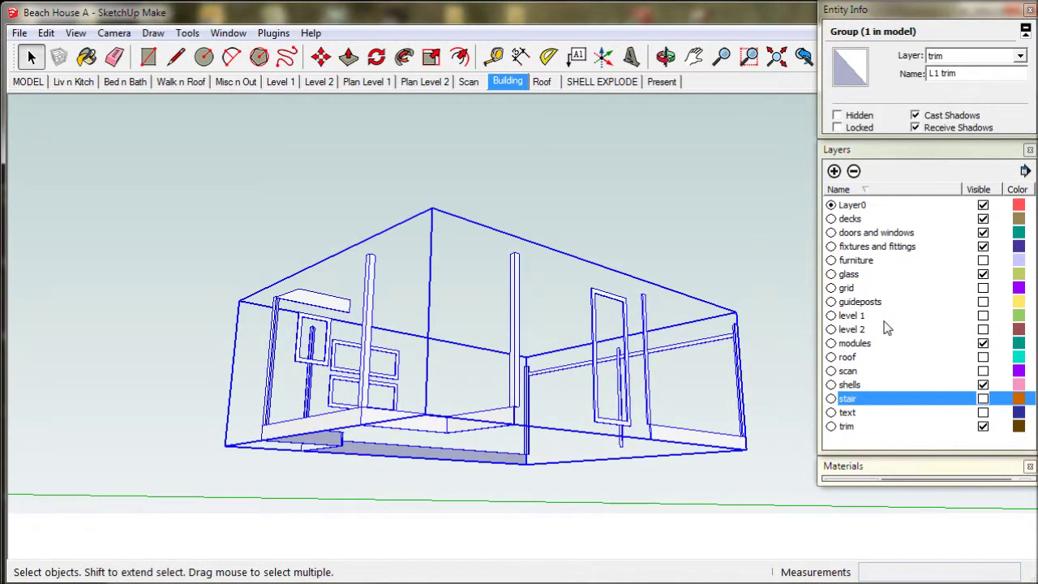
left_click(982, 315)
middle_click_drag(703, 361, 686, 343)
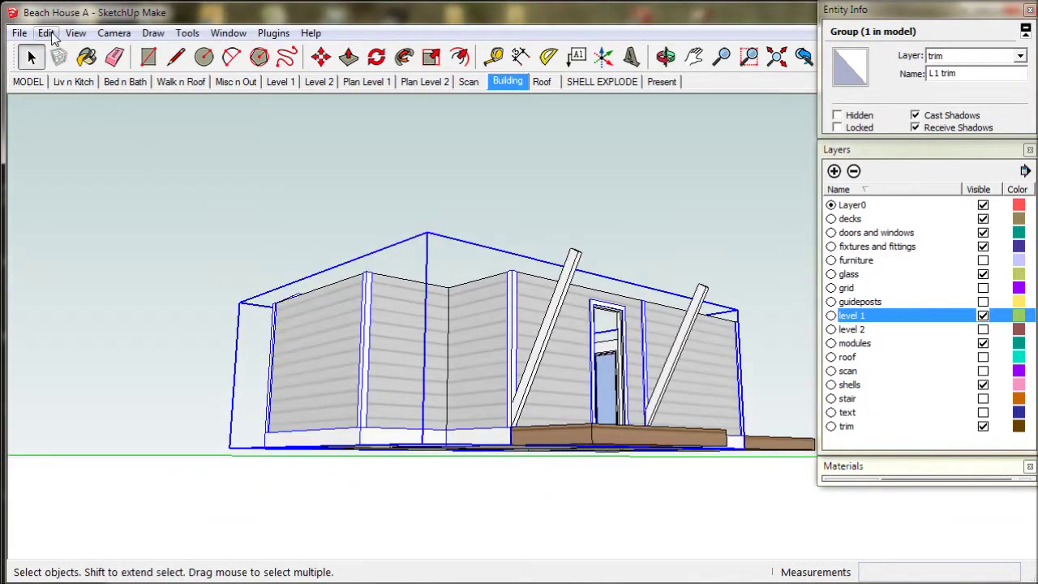
left_click(46, 32)
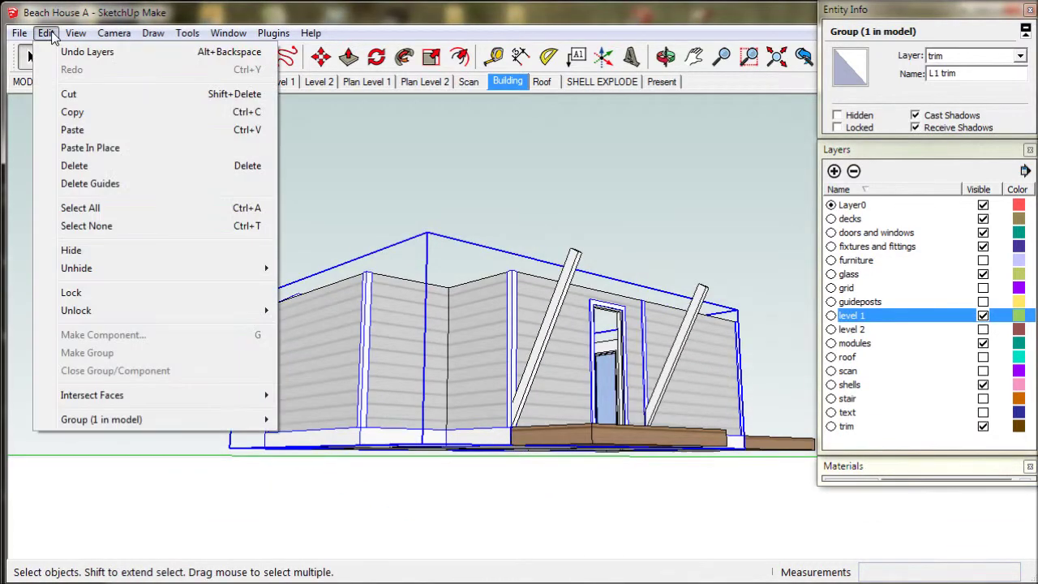
left_click(78, 115)
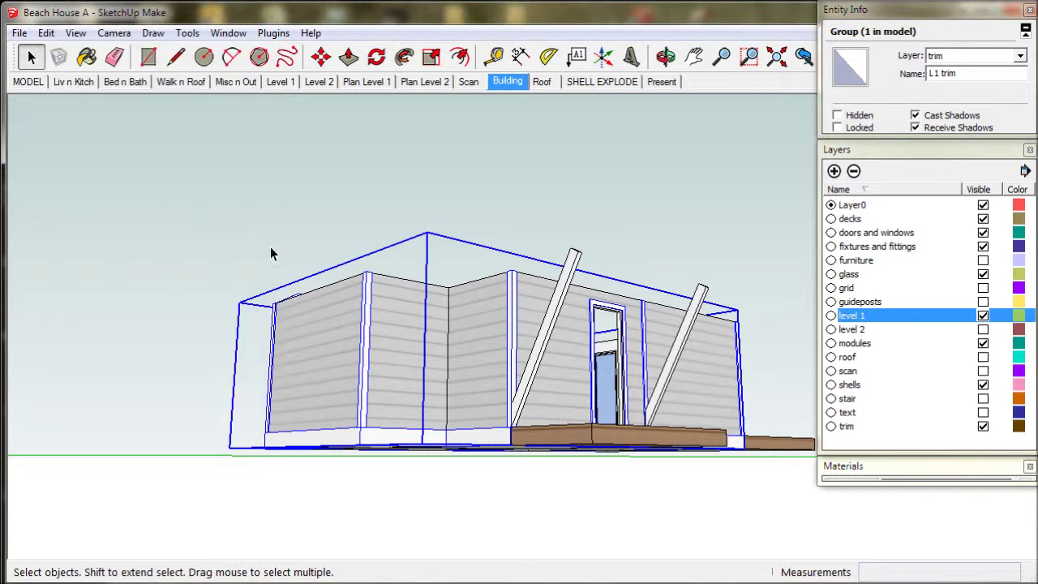
Step: Open the level 1 group, paste the L1 trim in place inside it, and return to the Building scene
left_click(346, 306)
double_click(346, 306)
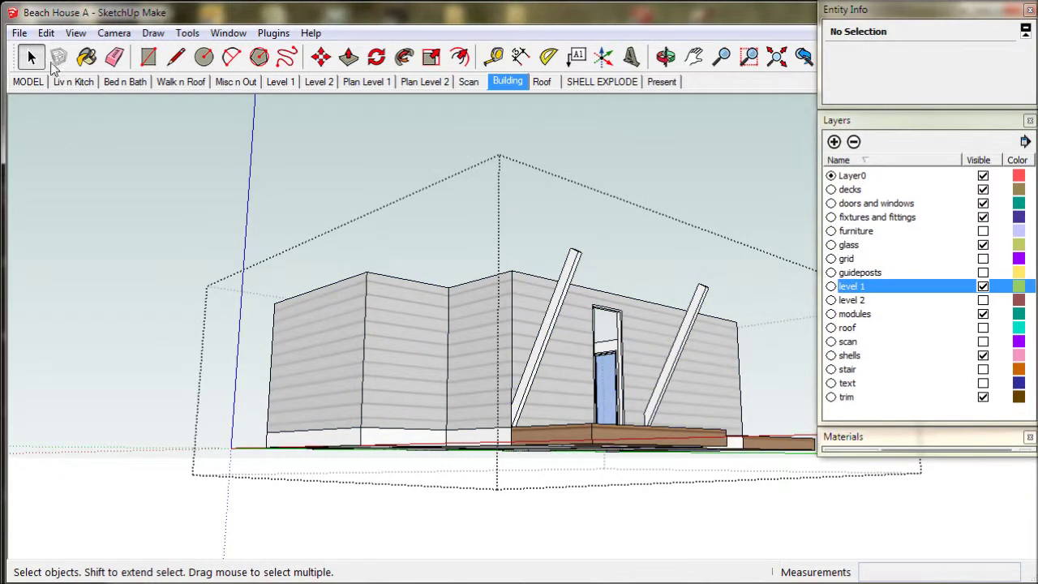
left_click(46, 32)
left_click(91, 148)
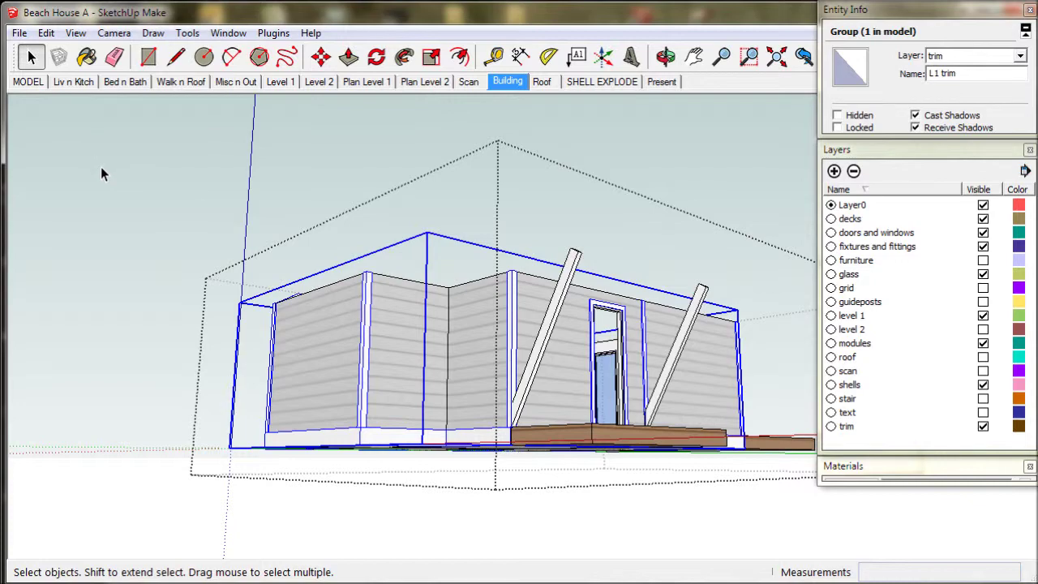
left_click(101, 167)
middle_click_drag(129, 172, 145, 319)
left_click(503, 83)
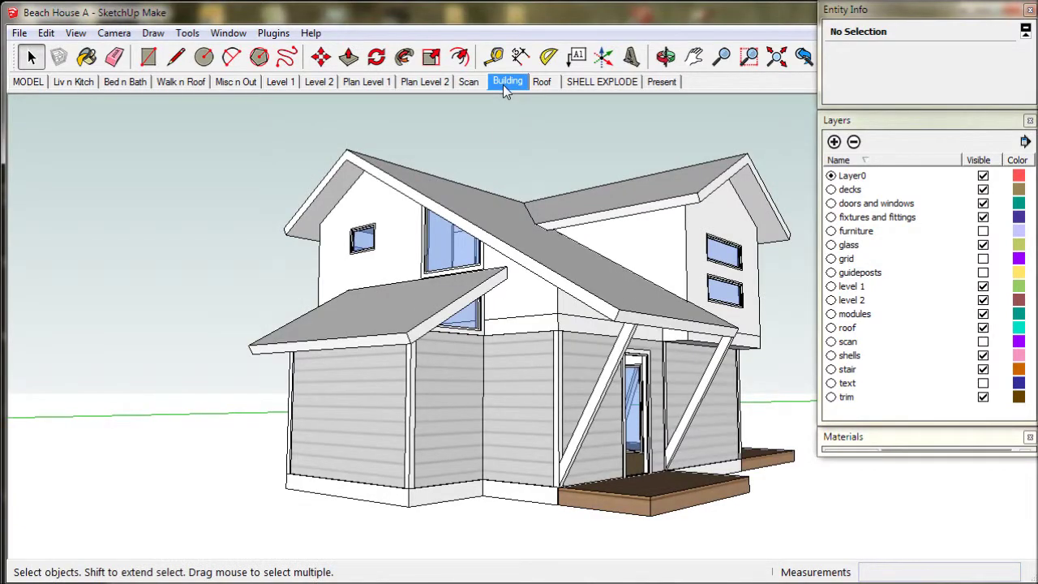
Step: In the Level 2 scene, copy the angled window's trim border out of its wall group and paste it in place outside
left_click(319, 81)
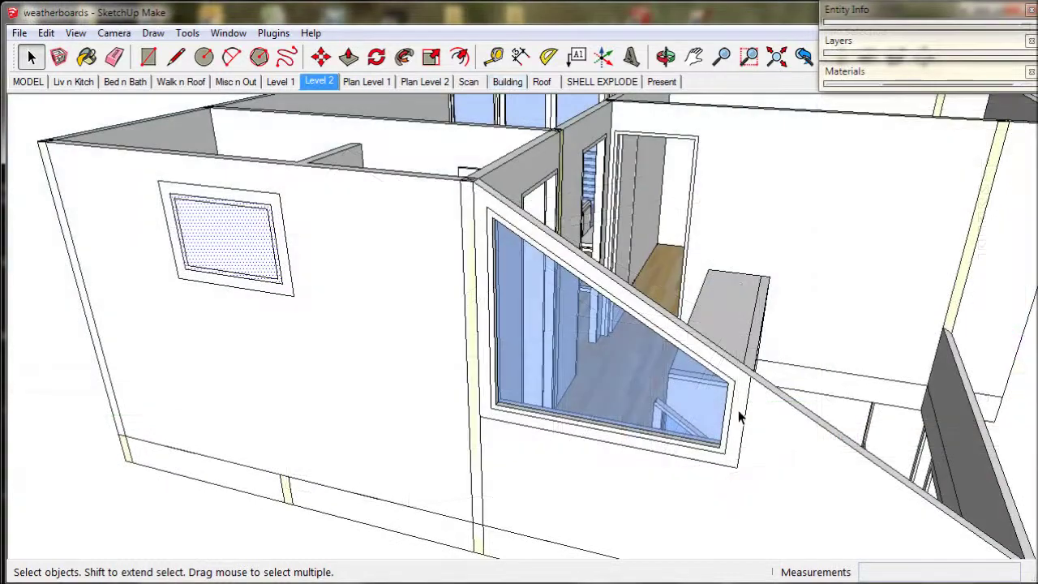
key("ctrl+a")
left_click(740, 416)
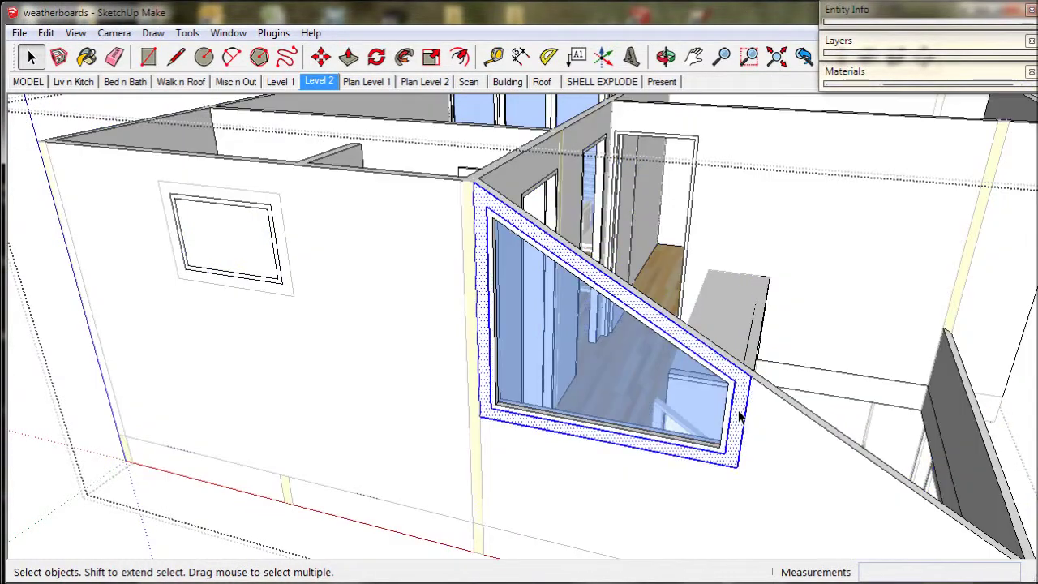
left_click(46, 34)
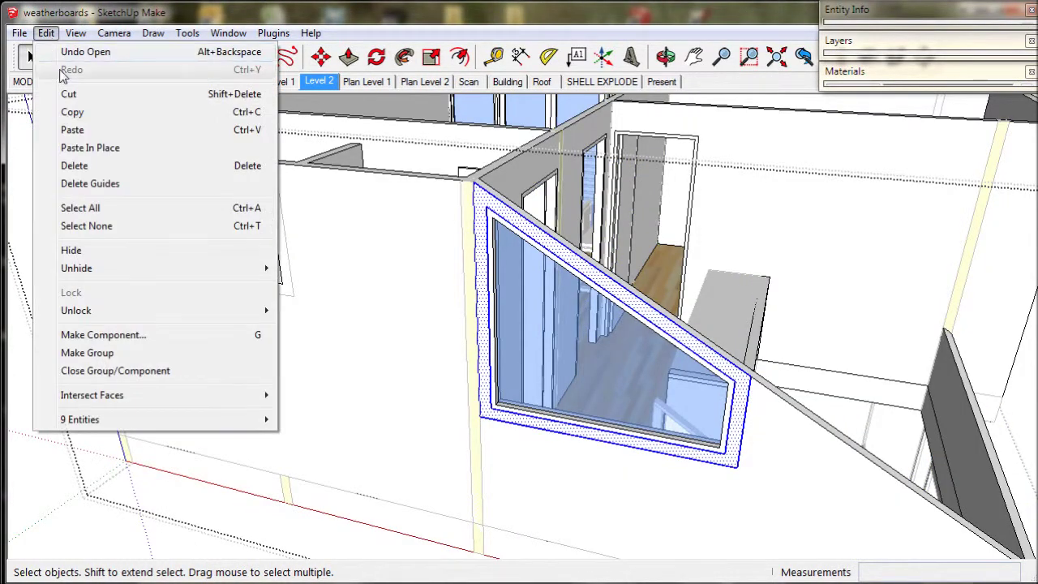
left_click(72, 112)
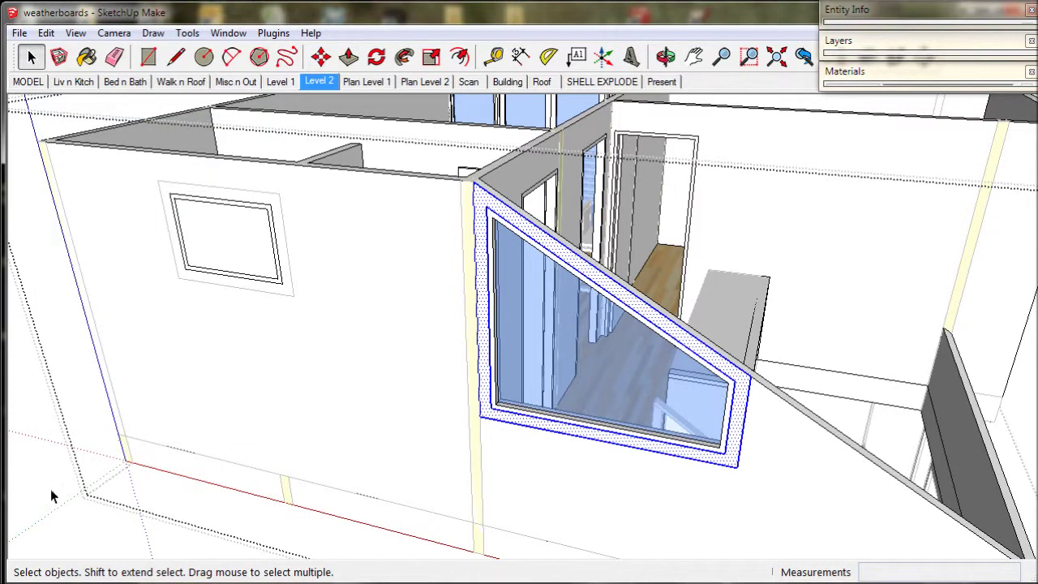
left_click(50, 494)
left_click(46, 34)
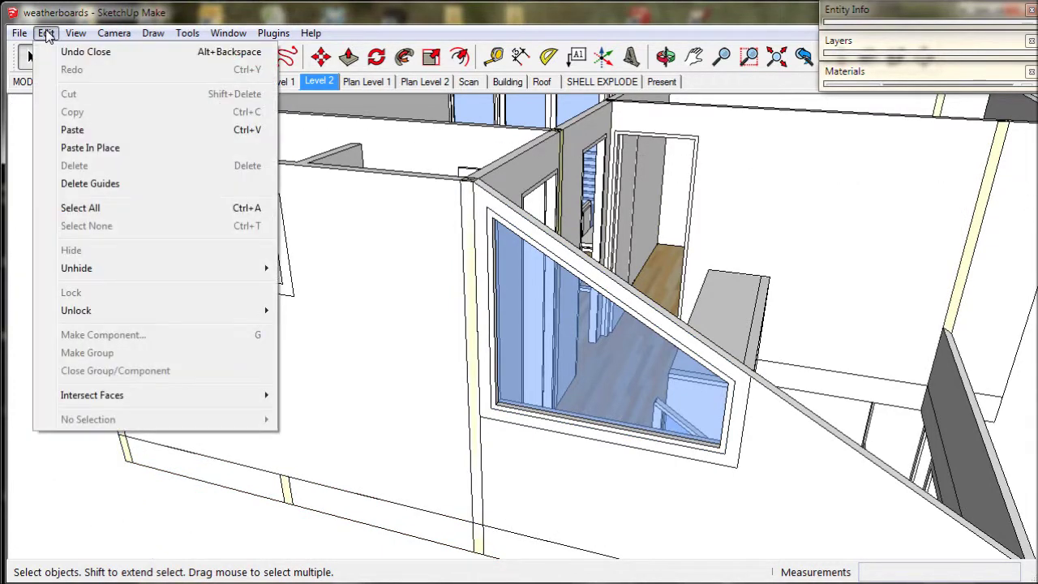
left_click(81, 148)
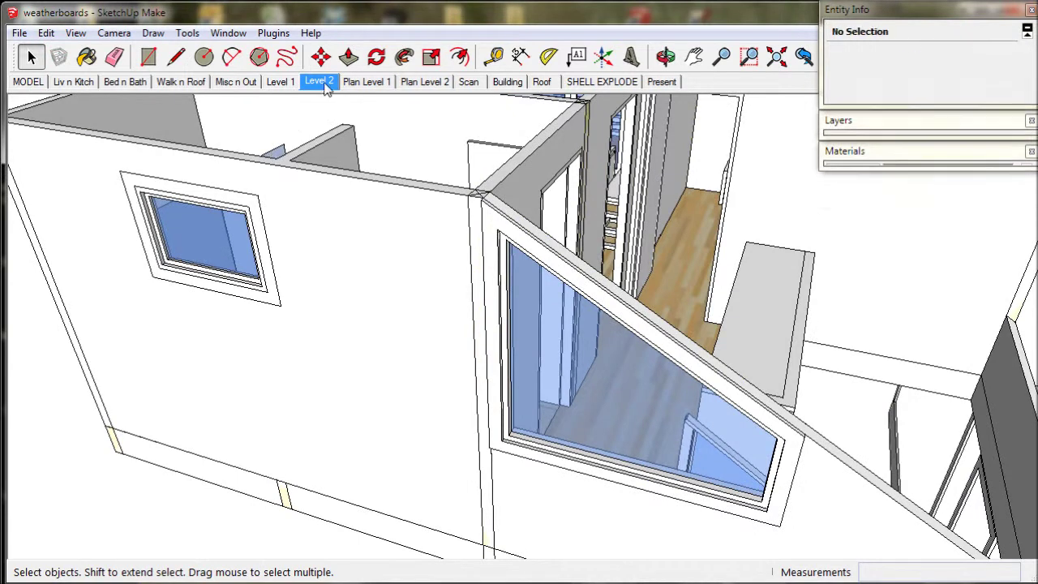
Step: Push/Pull the trim border around the small level 2 window and the nearby corner trim outward from the wall
left_click(349, 56)
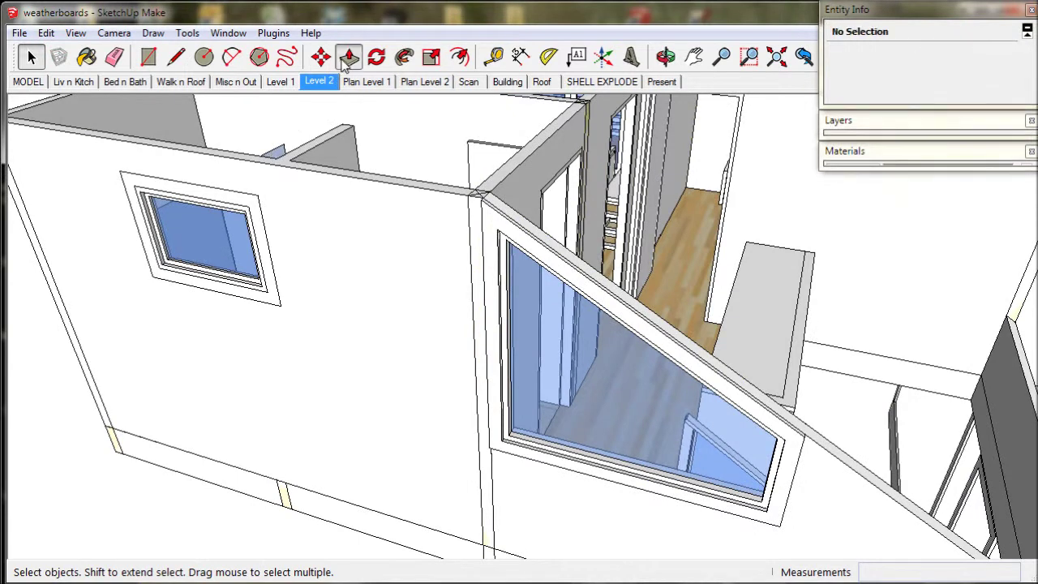
left_click(257, 223)
left_click(256, 224)
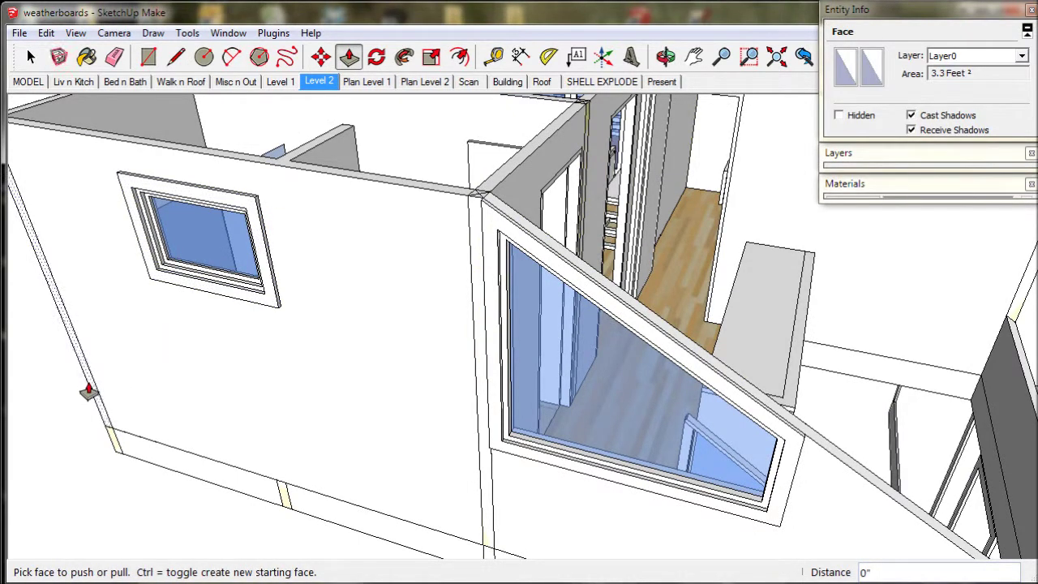
left_click(111, 449)
left_click(111, 448)
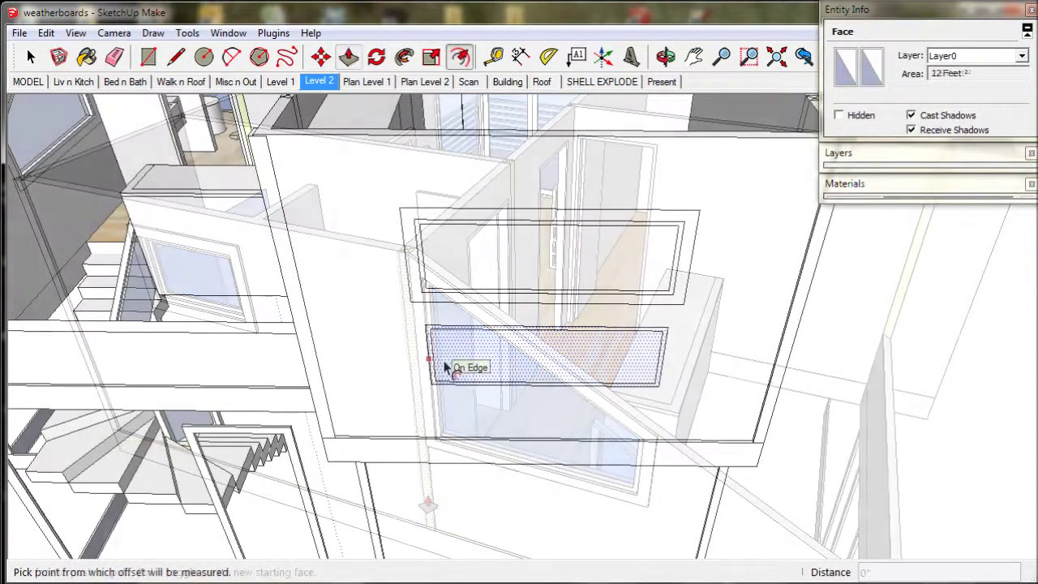
Step: Offset the lower of the two stacked windows outward as a trim border, and delete the faces covering both window openings
left_click(426, 364)
left_click(413, 312)
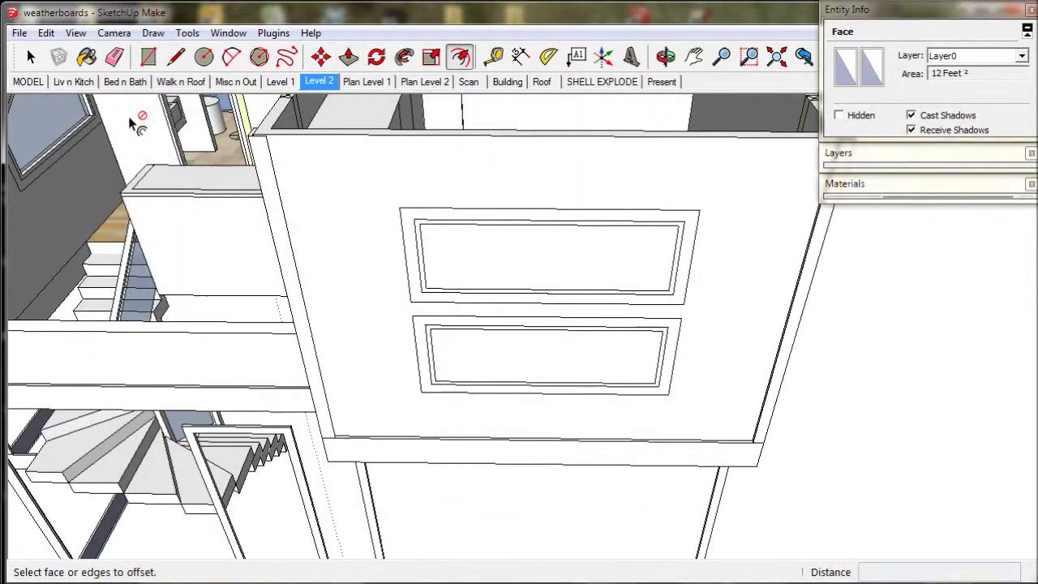
key("space")
left_click(470, 258)
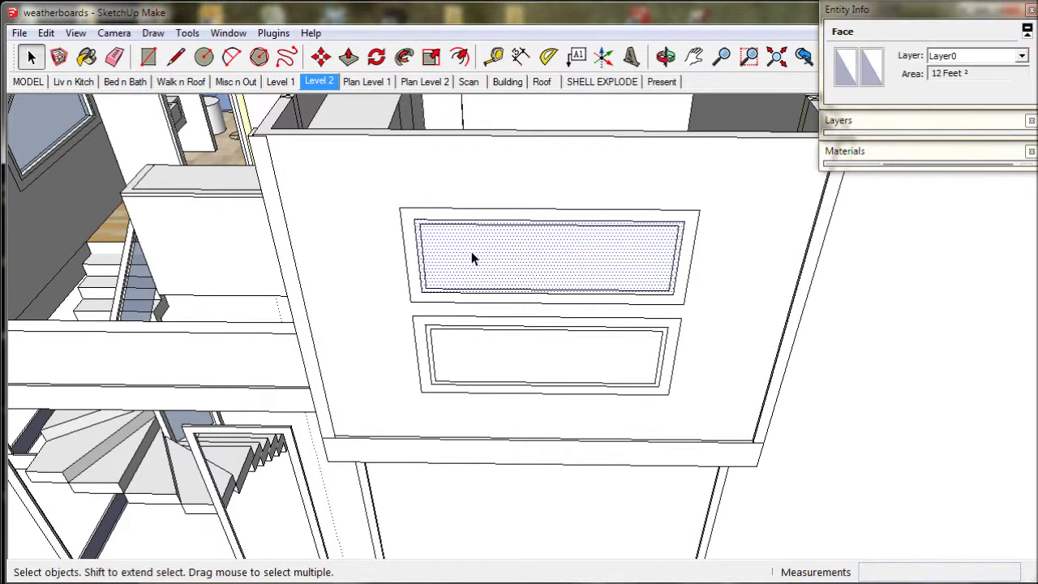
key("Escape")
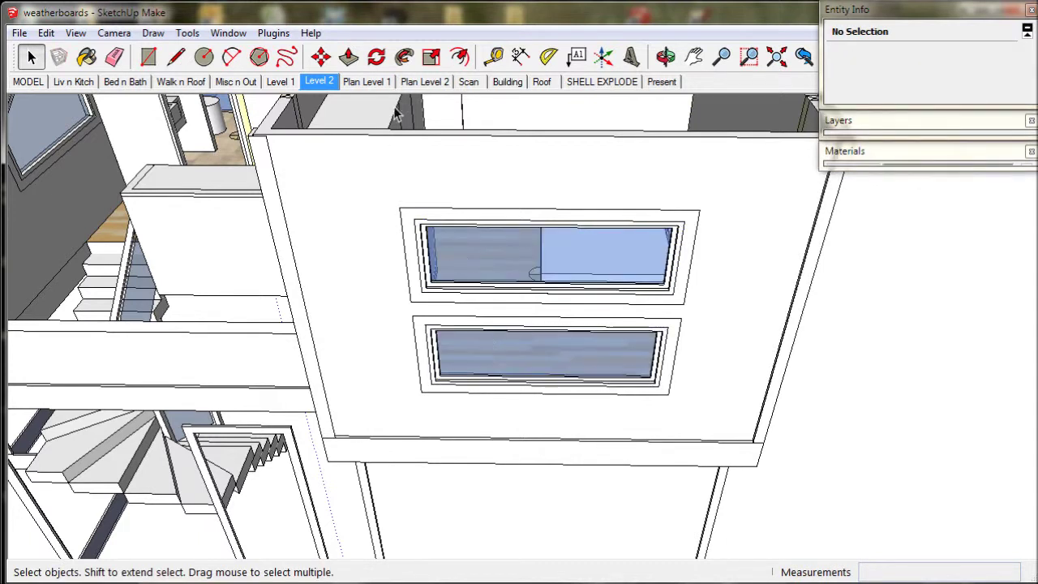
Step: Push/Pull the trim borders of both stacked windows outward by 1"
left_click(349, 57)
left_click(647, 222)
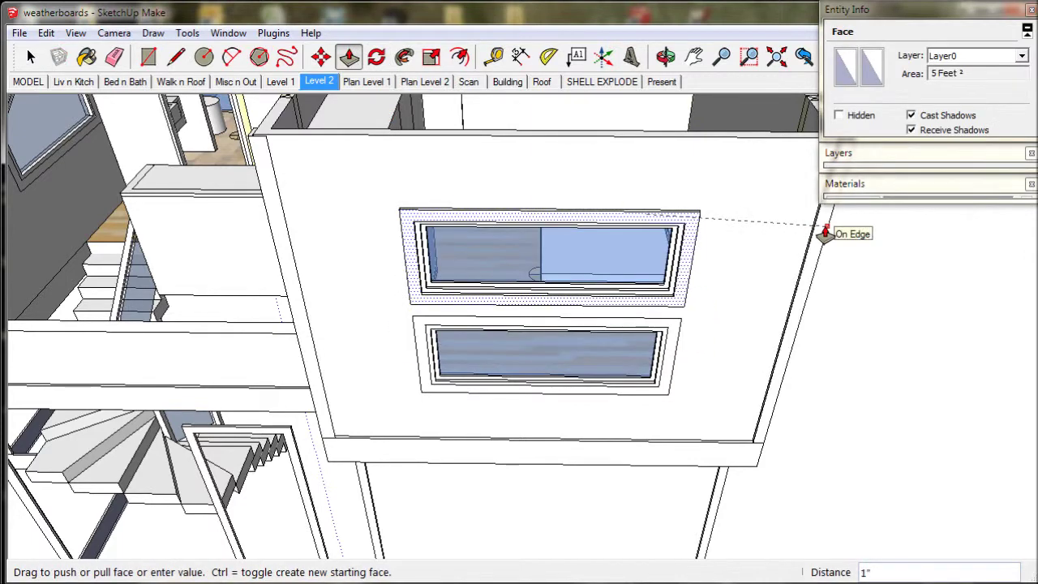
left_click(824, 234)
double_click(670, 338)
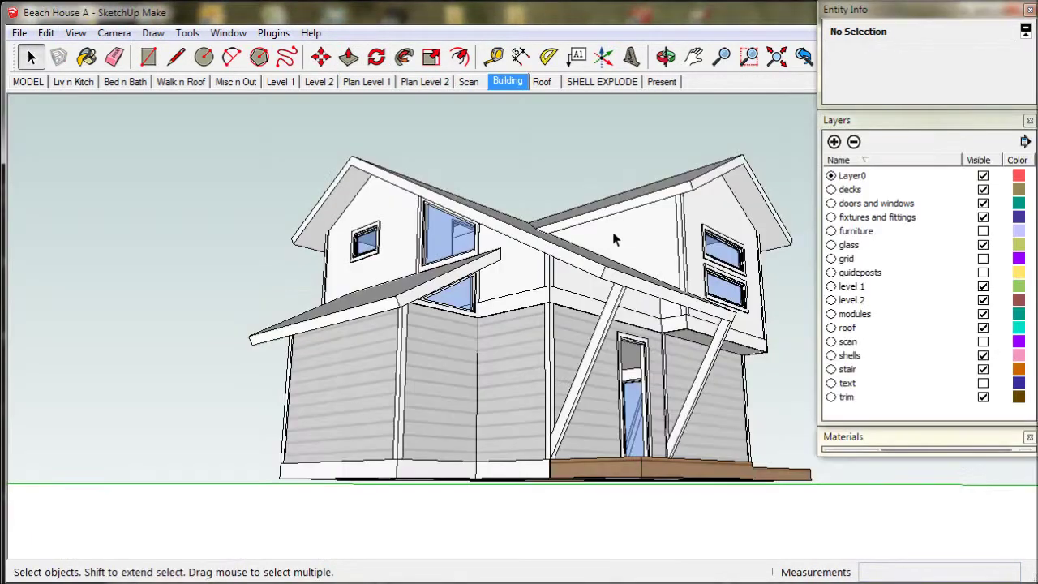
Step: Hide the stair, level 2, level 1 and roof layers in the Building scene so that only the upper-floor trim is left in view
middle_click_drag(613, 232, 603, 245)
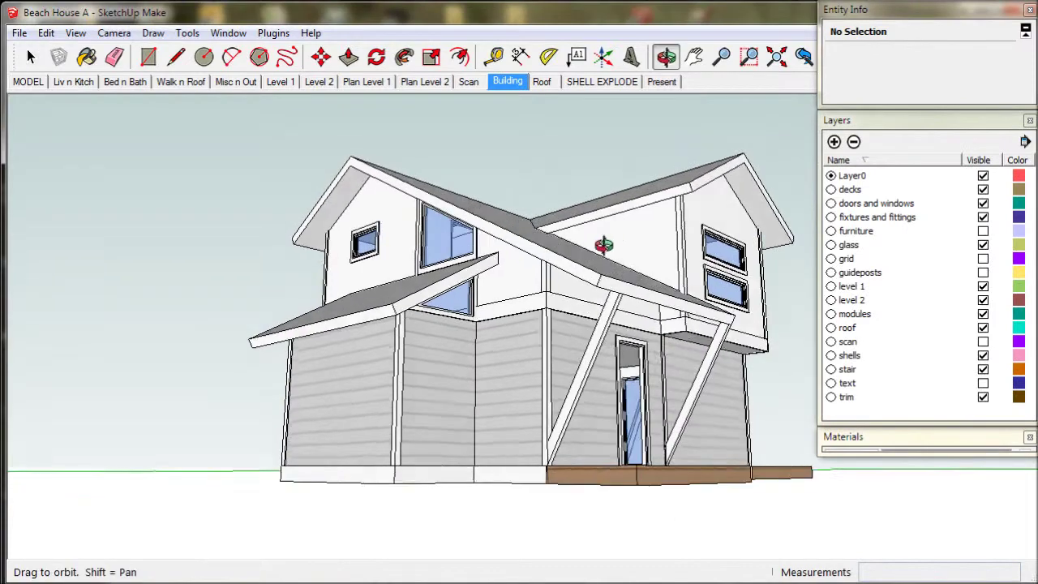
mouse_move(604, 245)
left_mouse_down()
mouse_move(530, 259)
mouse_move(590, 256)
left_mouse_up()
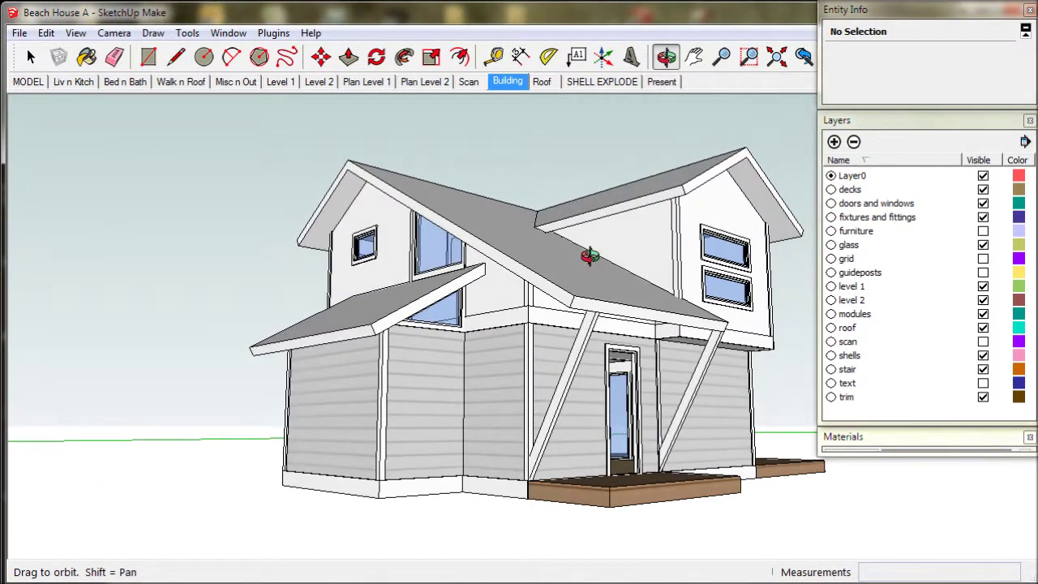
key("space")
middle_click_drag(596, 262, 522, 268)
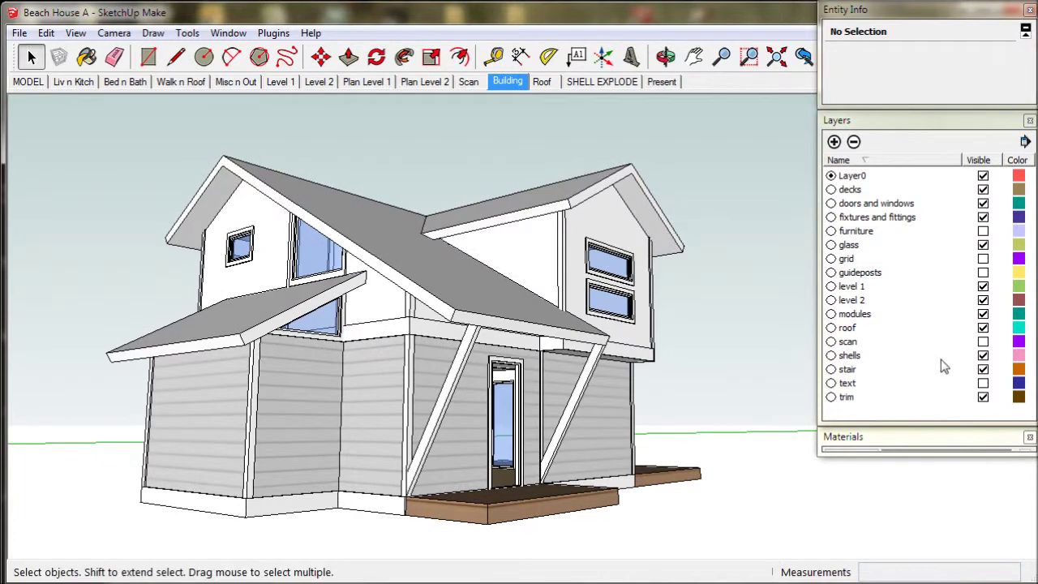
left_click(983, 369)
left_click(983, 300)
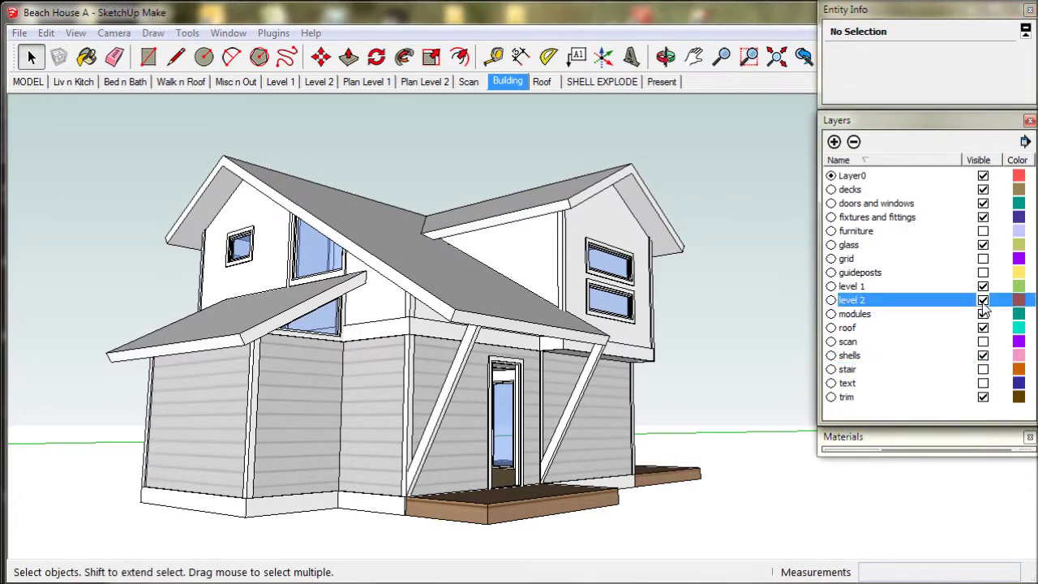
left_click(983, 286)
left_click(982, 327)
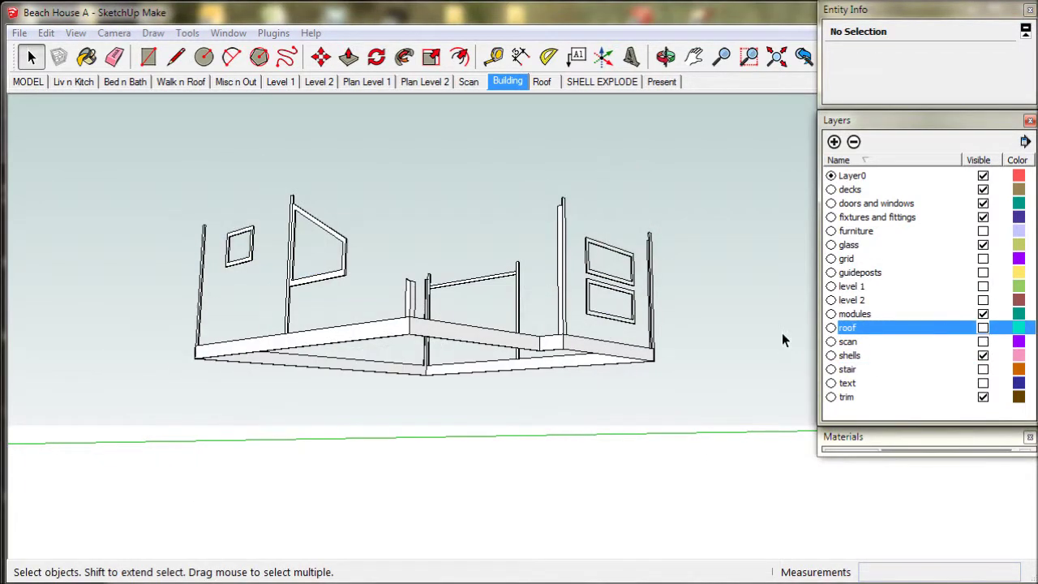
Step: Select all the loose upper-floor trim geometry and make it one group
left_click_drag(696, 413, 164, 172)
right_click(448, 326)
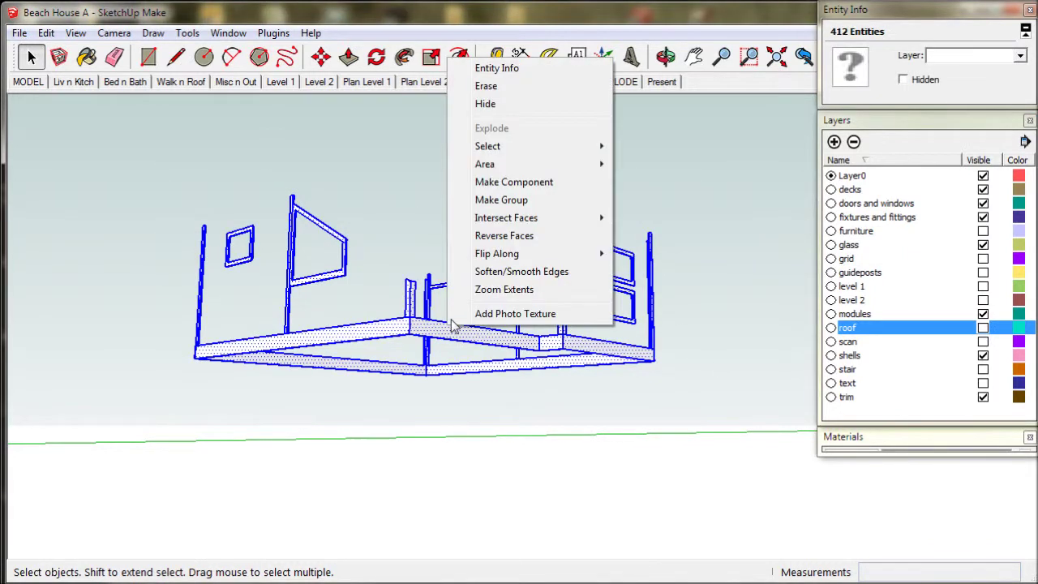
left_click(499, 206)
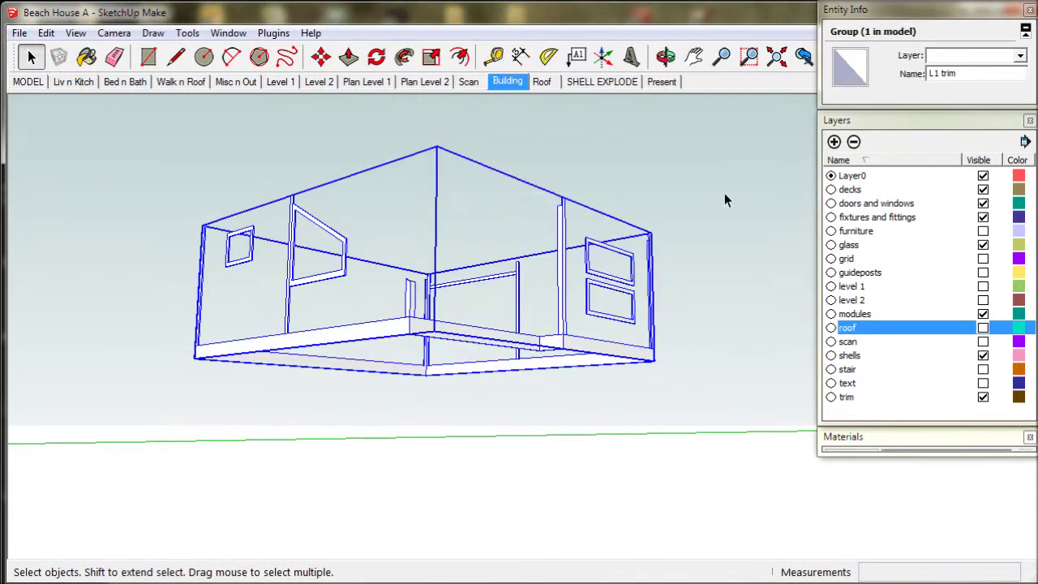
Step: Assign the upper-floor trim group to the trim layer and name it "trim L2"
left_click(1022, 56)
left_click(954, 244)
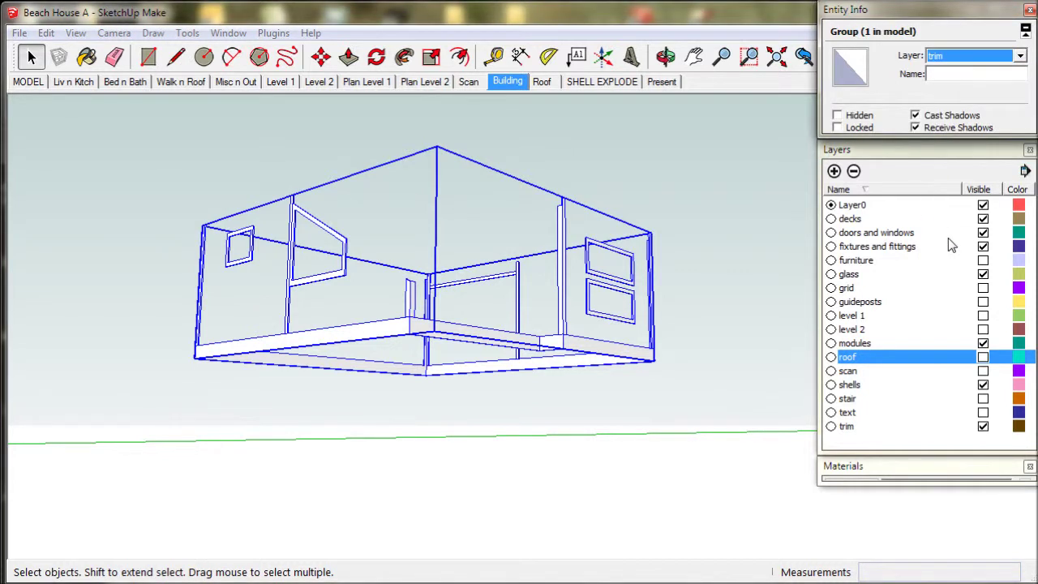
left_click(941, 73)
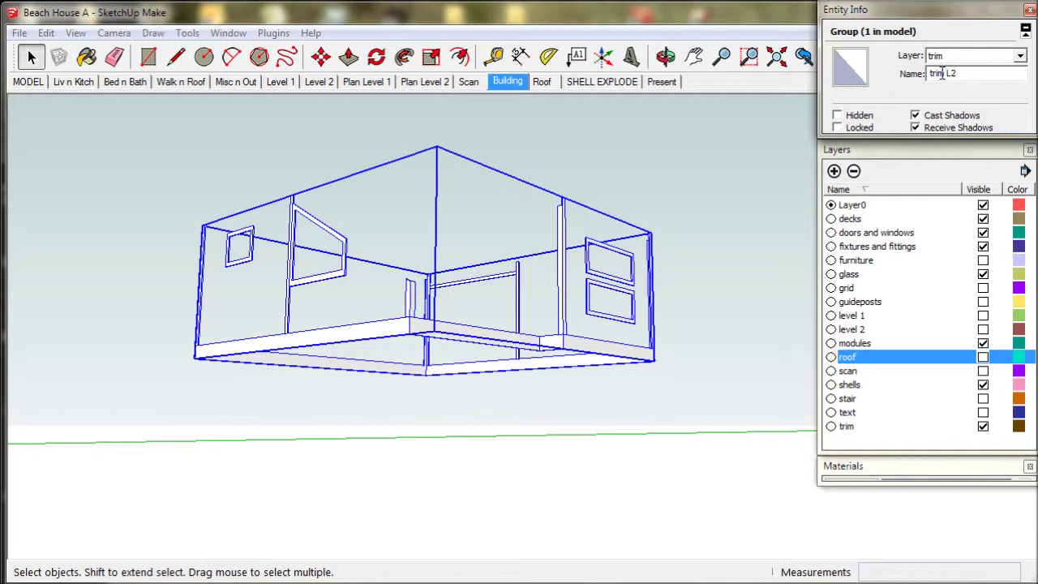
left_click(702, 267)
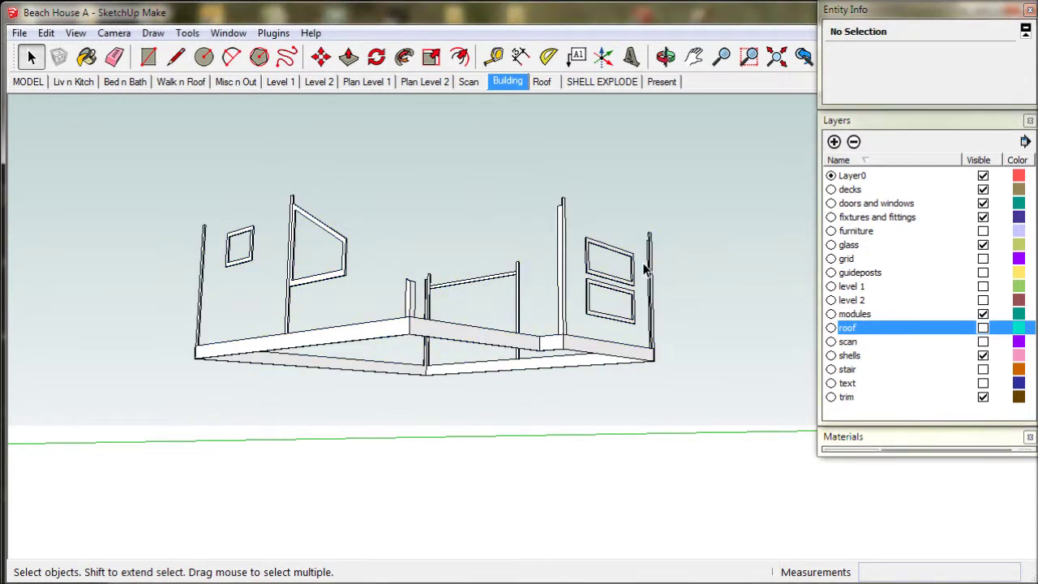
Step: Copy the "trim L2" group, delete the original from the top level, and restore the Building scene
left_click(650, 267)
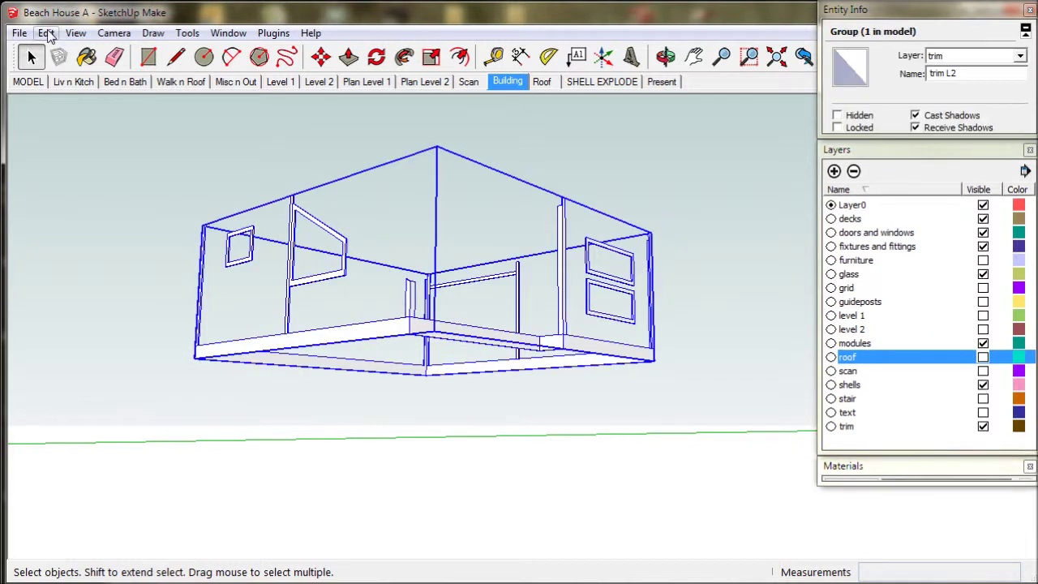
left_click(47, 32)
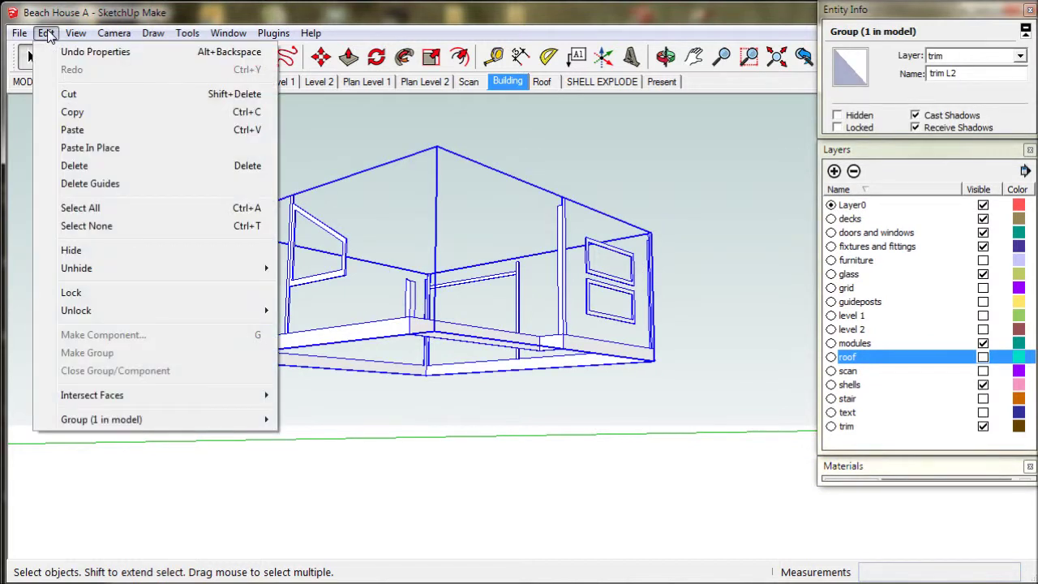
left_click(72, 112)
key("Delete")
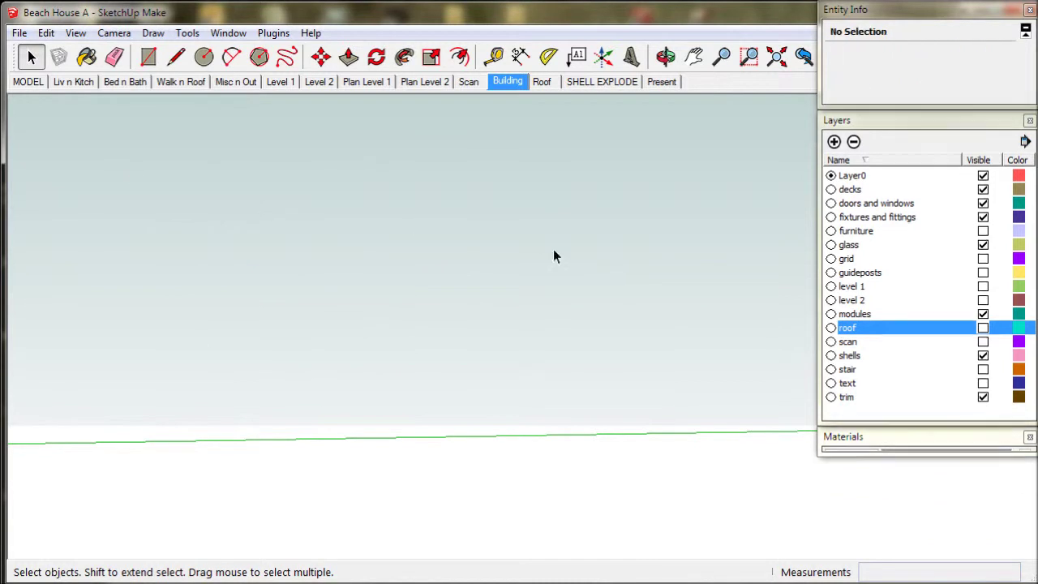
left_click(508, 81)
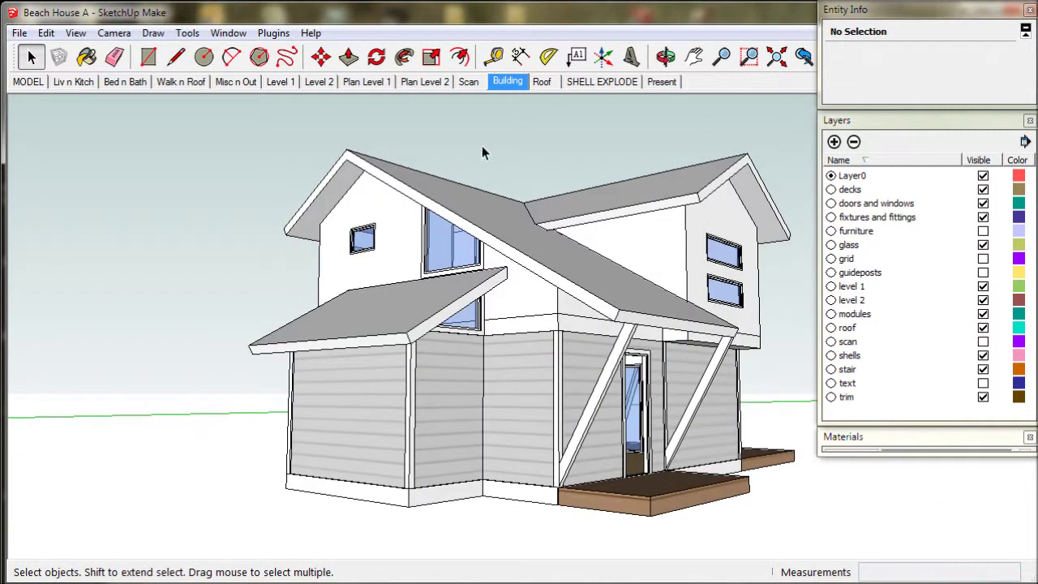
Step: Paste the copied "trim L2" group in place inside the level 2 group, then leave the group
left_click(386, 245)
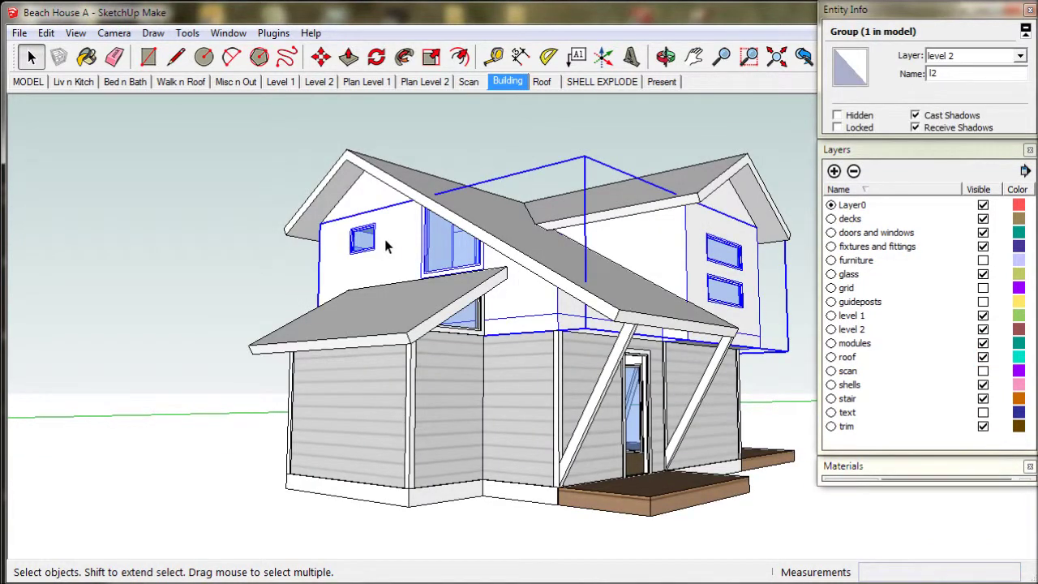
double_click(383, 236)
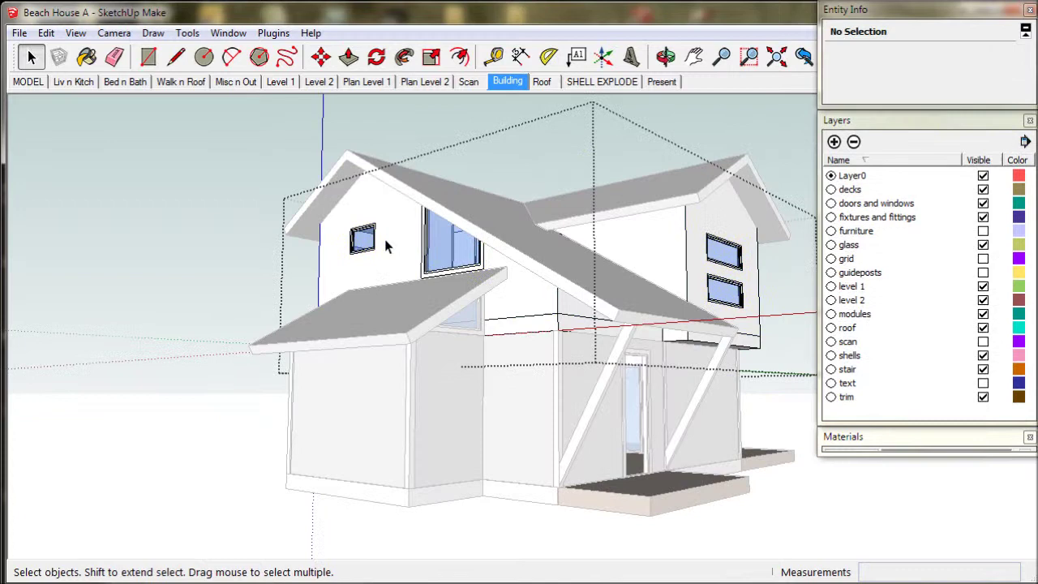
left_click(46, 32)
left_click(77, 145)
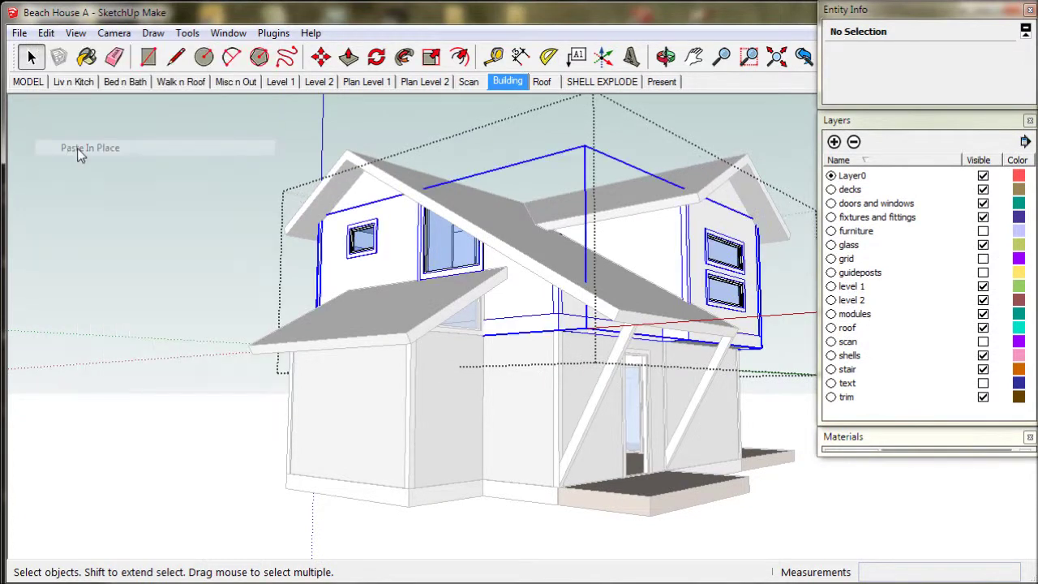
left_click(166, 192)
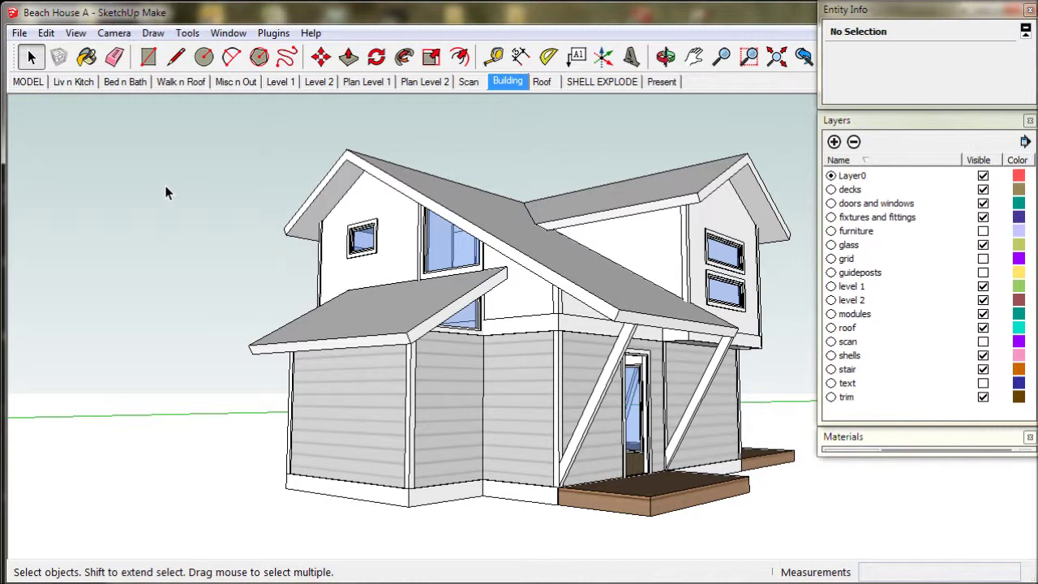
Step: Open the wall shell nested in the level 2 group and paint its exterior walls with Cladding_Siding_White
left_click(655, 240)
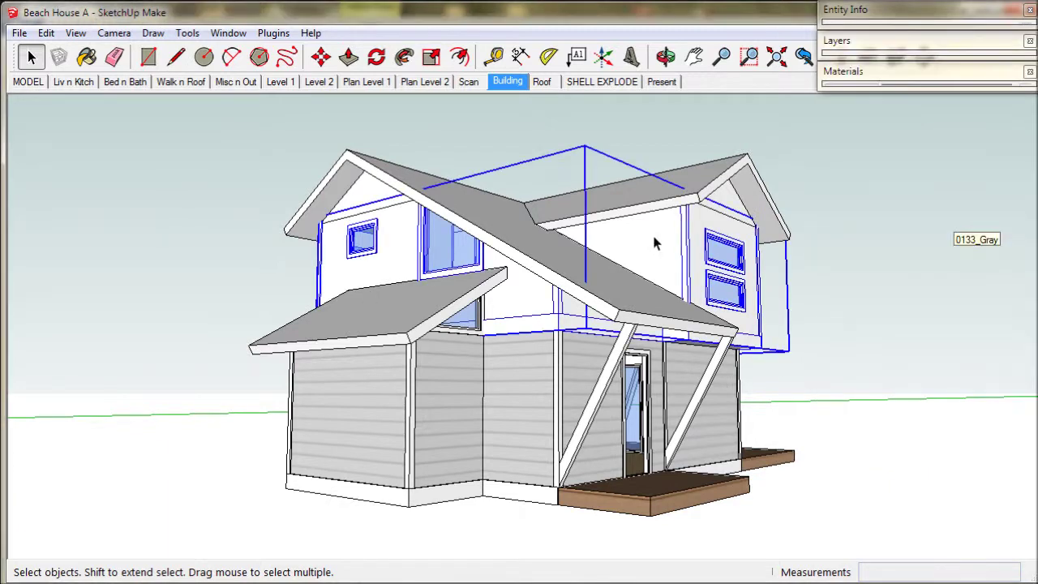
double_click(655, 241)
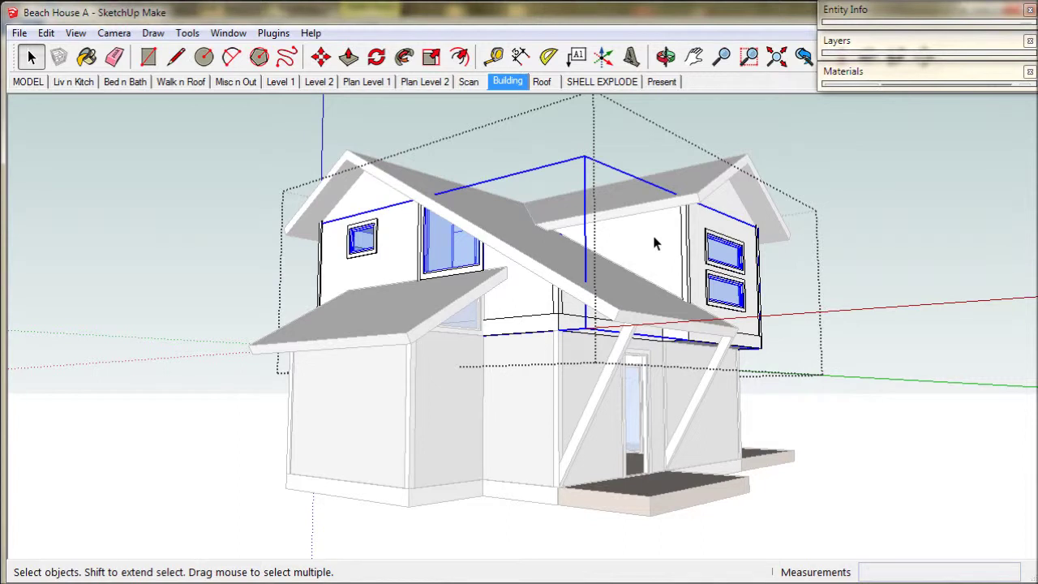
double_click(655, 241)
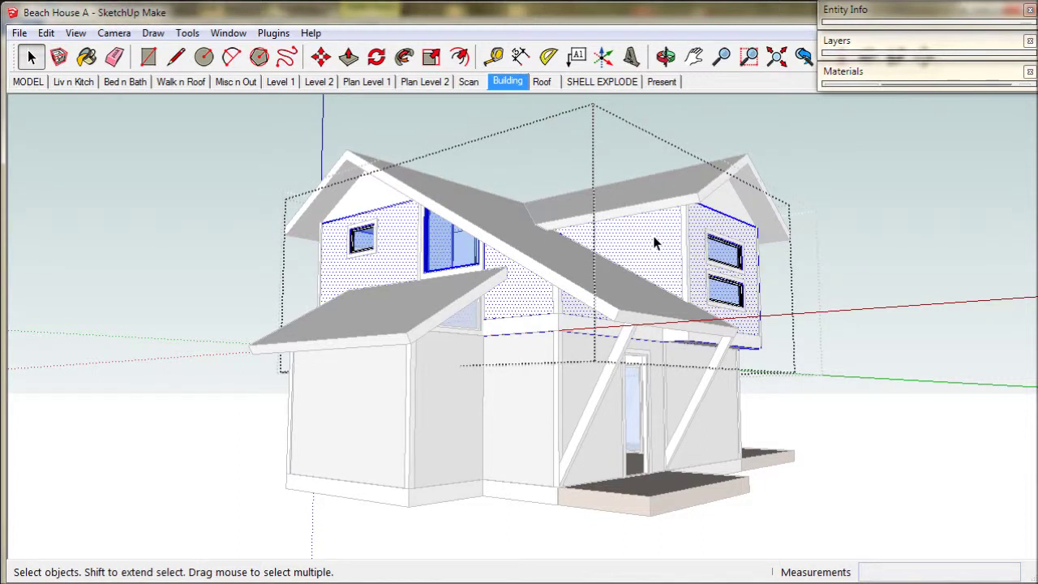
key("Escape")
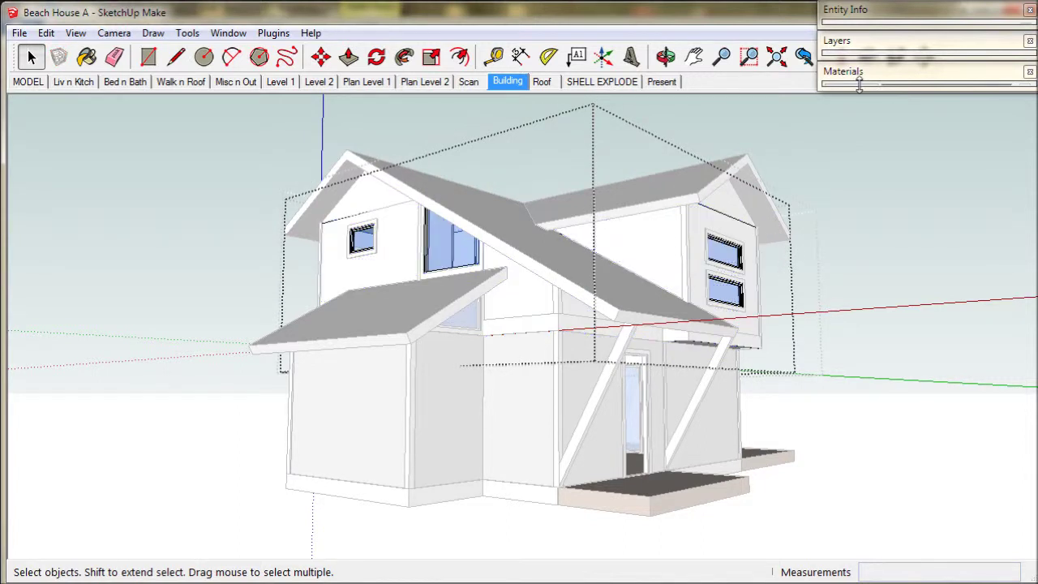
left_click(861, 74)
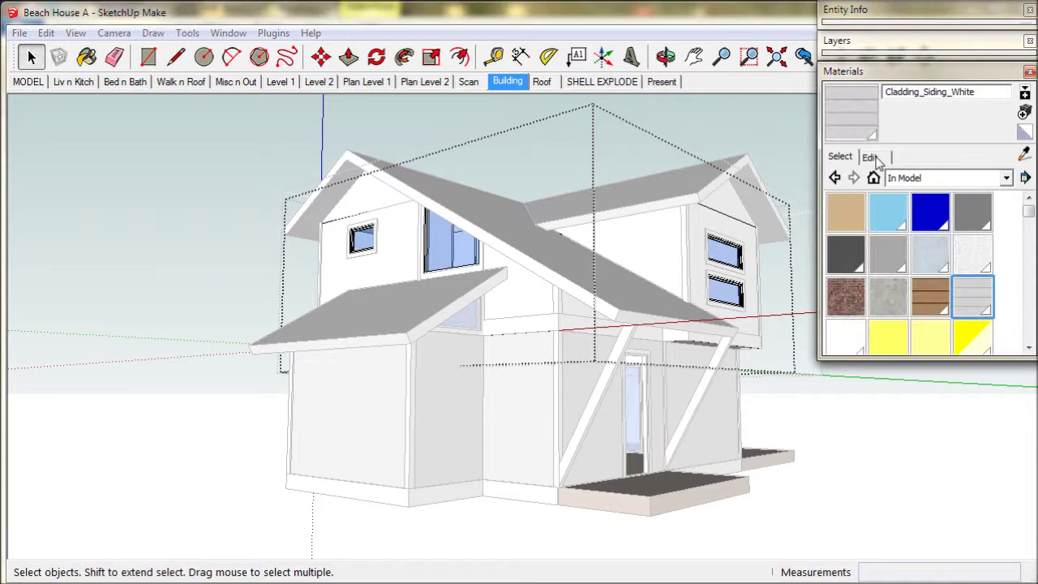
left_click(970, 294)
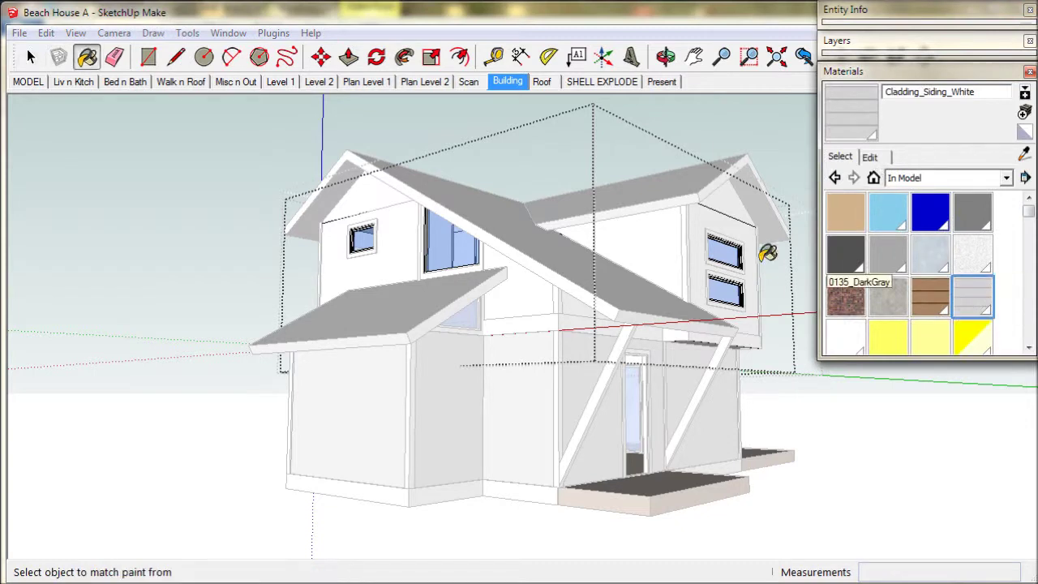
left_click(699, 215)
scroll(592, 239, "up", 4)
left_click(531, 326)
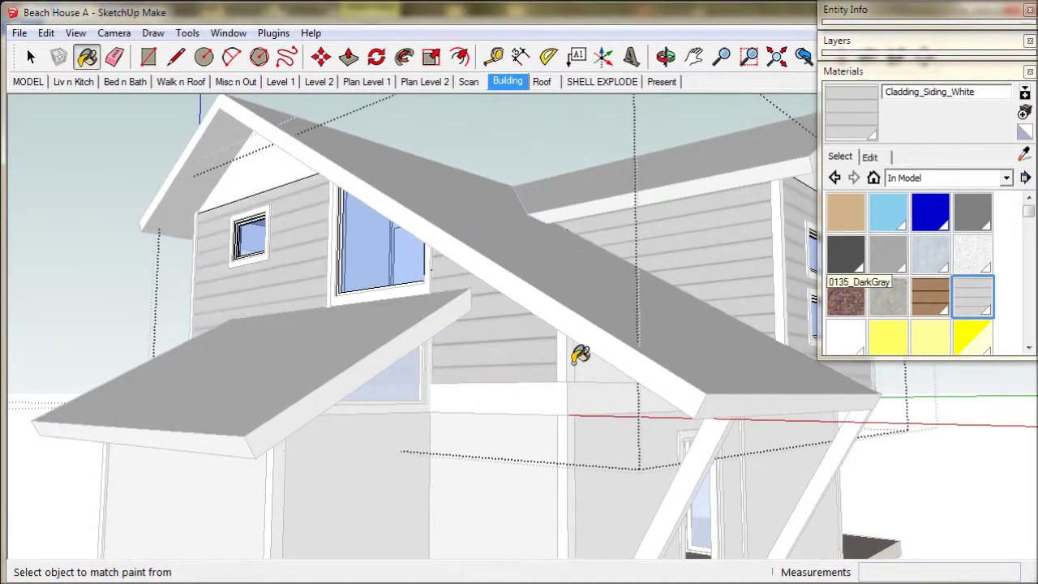
mouse_move(591, 362)
middle_mouse_down()
mouse_move(560, 375)
mouse_move(487, 294)
mouse_move(413, 372)
mouse_move(719, 370)
mouse_move(496, 382)
mouse_move(494, 368)
middle_mouse_up()
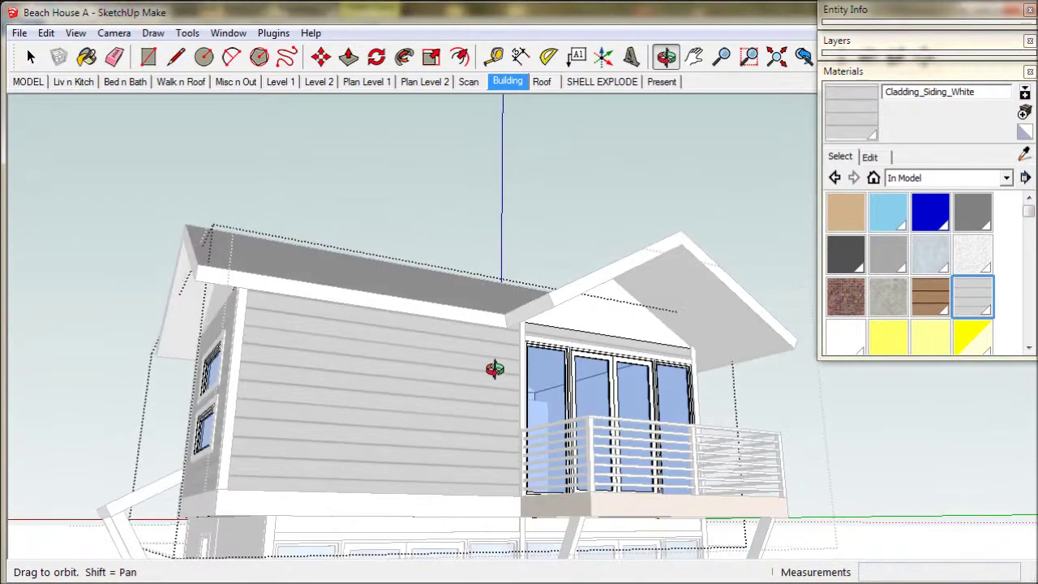
key("b")
left_click(31, 57)
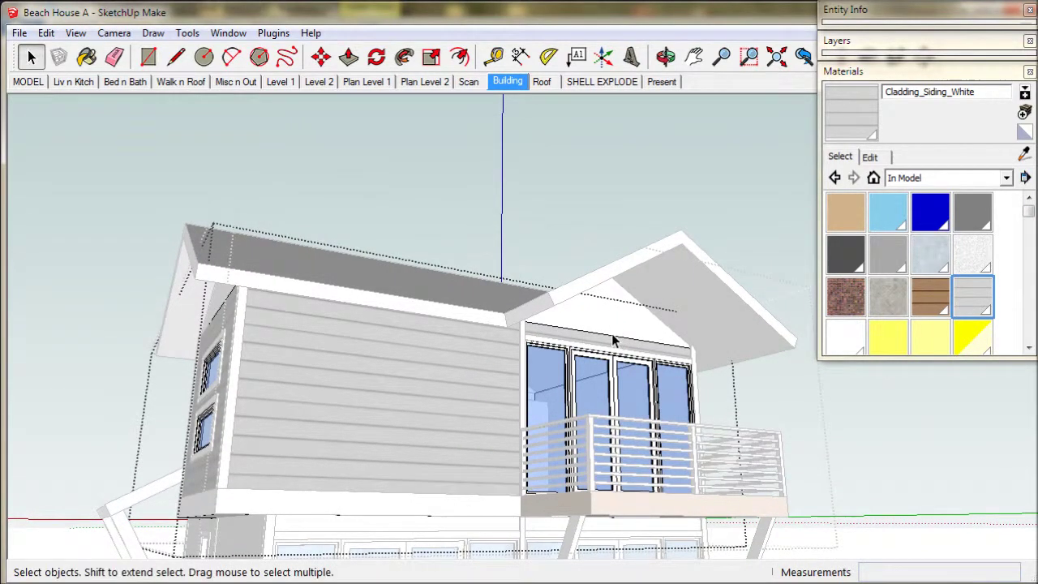
Step: Hide the top edge of the level 2 shell wall above the balcony doors
scroll(613, 341, "up", 6)
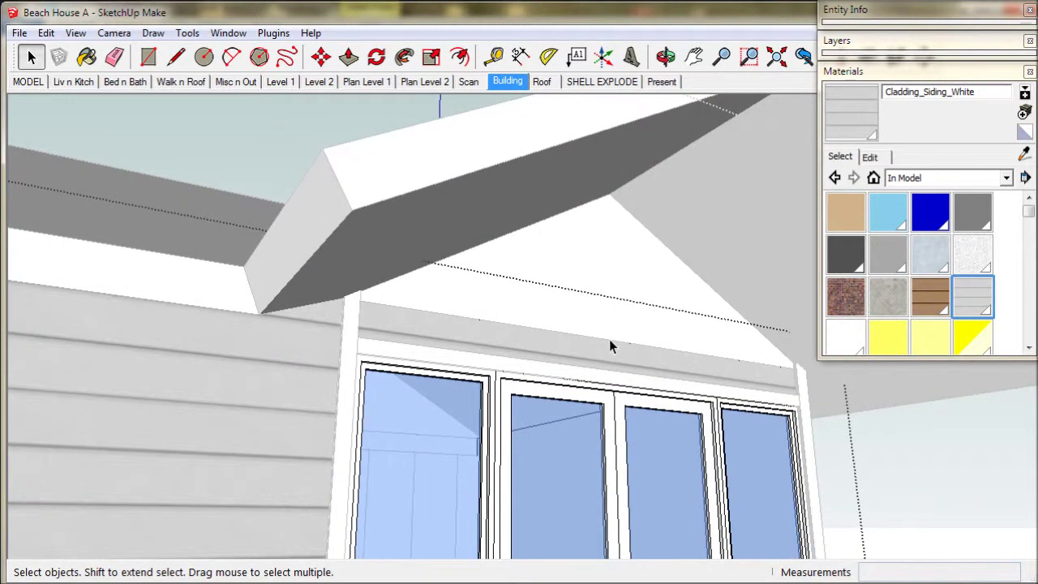
left_click(610, 341)
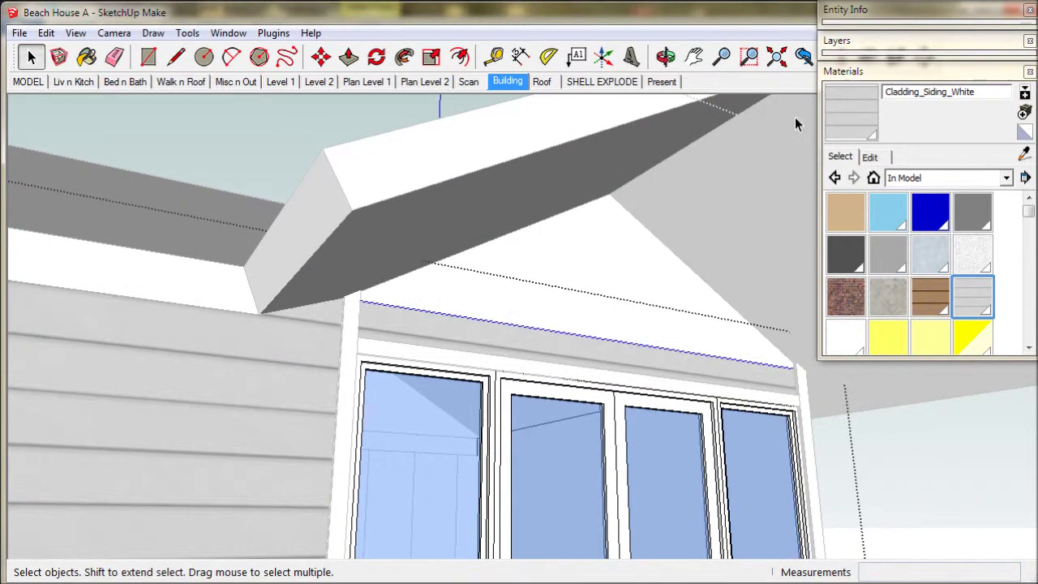
left_click(848, 9)
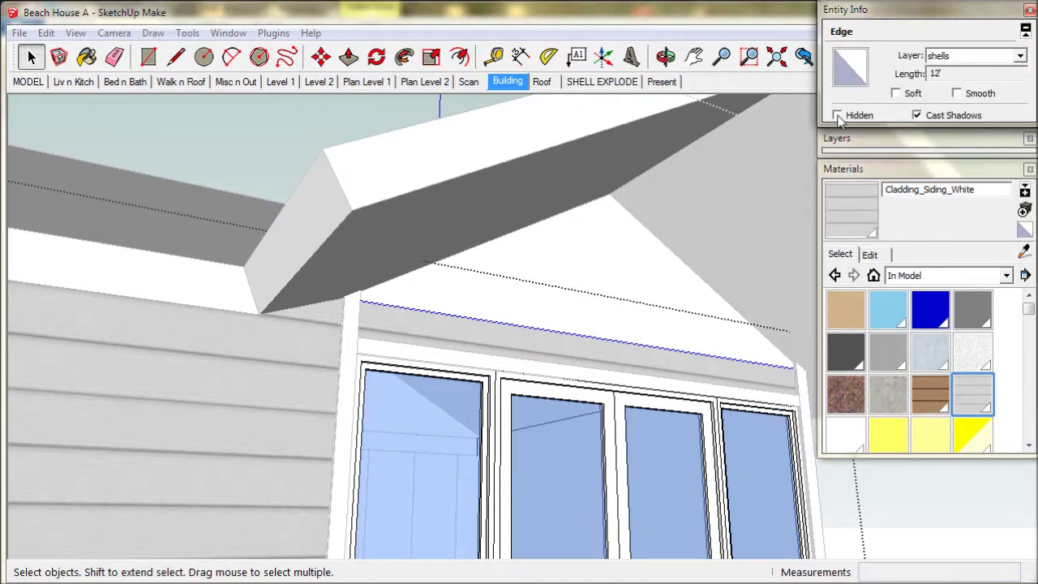
left_click(838, 116)
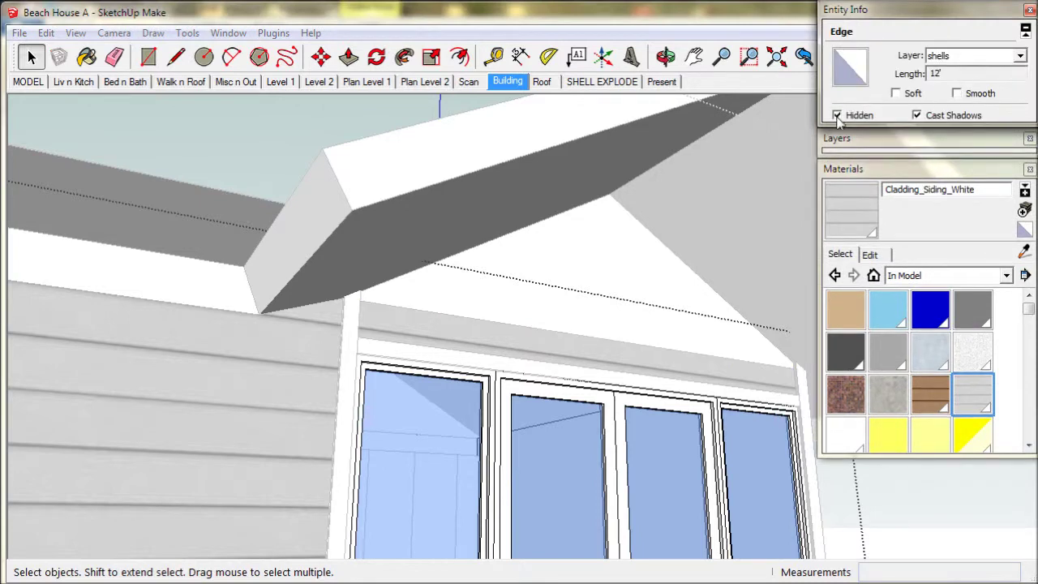
middle_click_drag(600, 375, 570, 343)
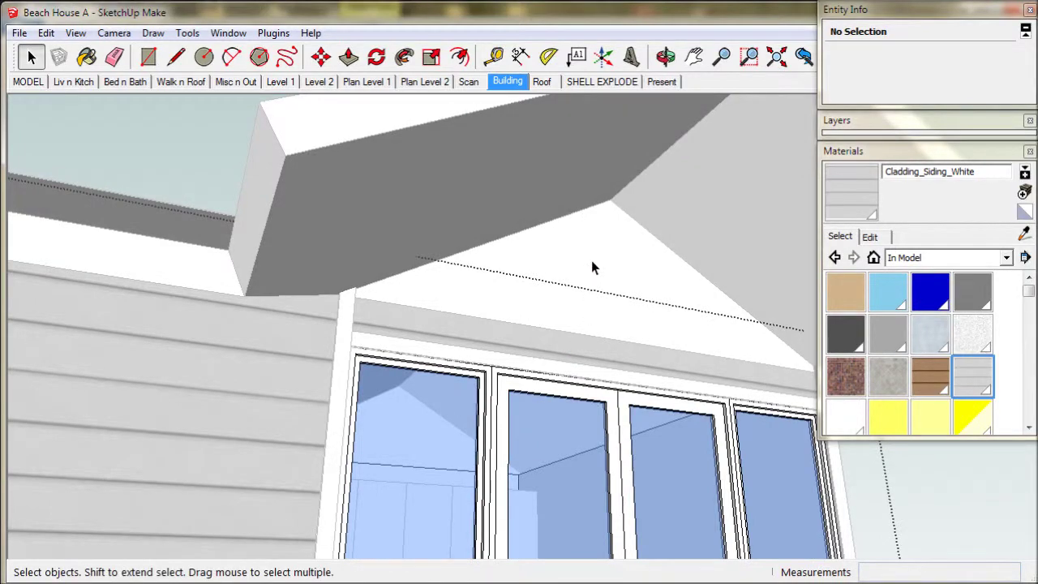
scroll(383, 318, "down", 6)
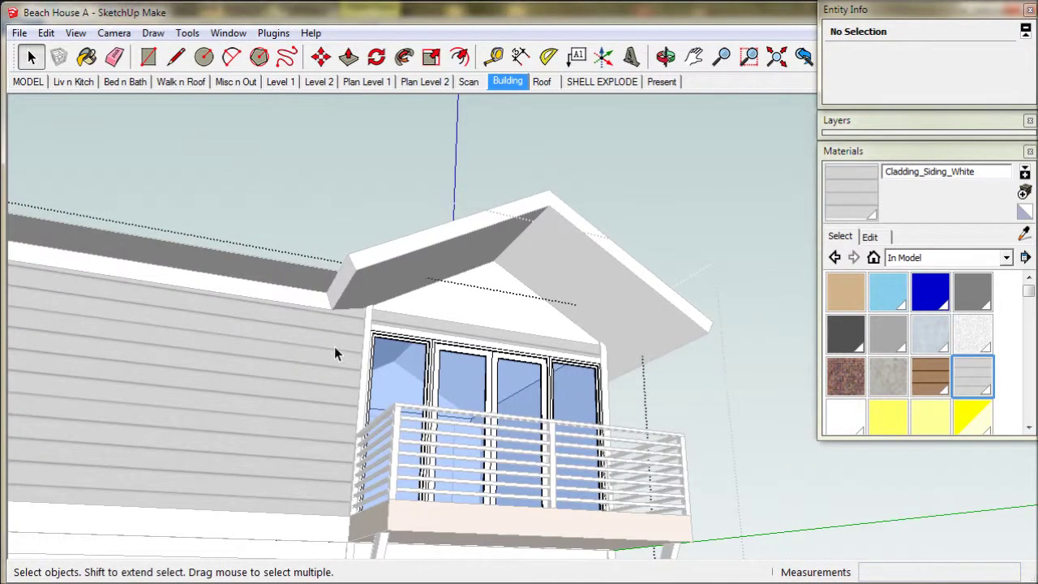
Step: Hide the shell's top wall edges above the two stacked windows and above the small square window
middle_click_drag(334, 346, 478, 317)
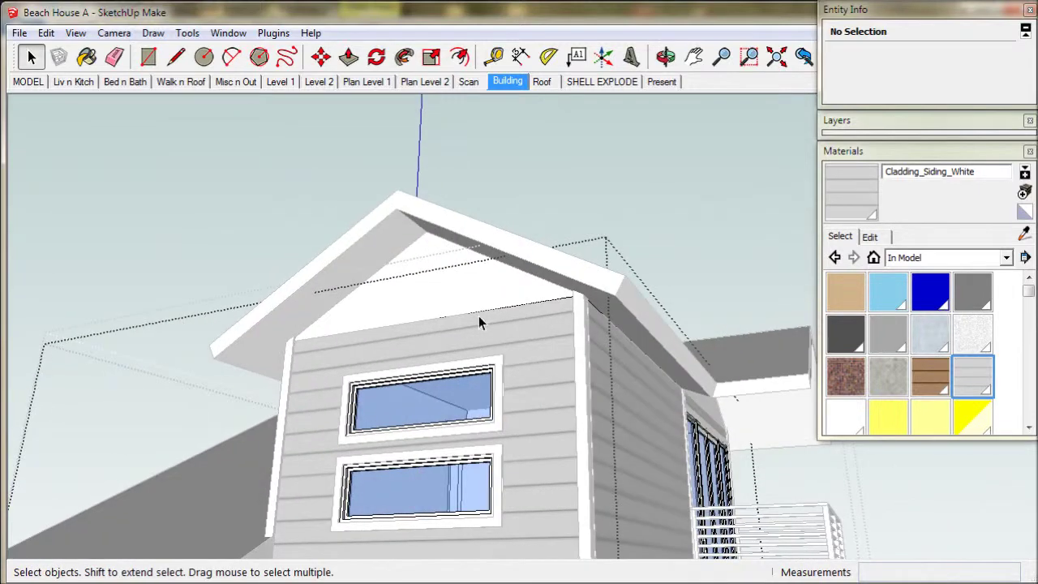
left_click(480, 312)
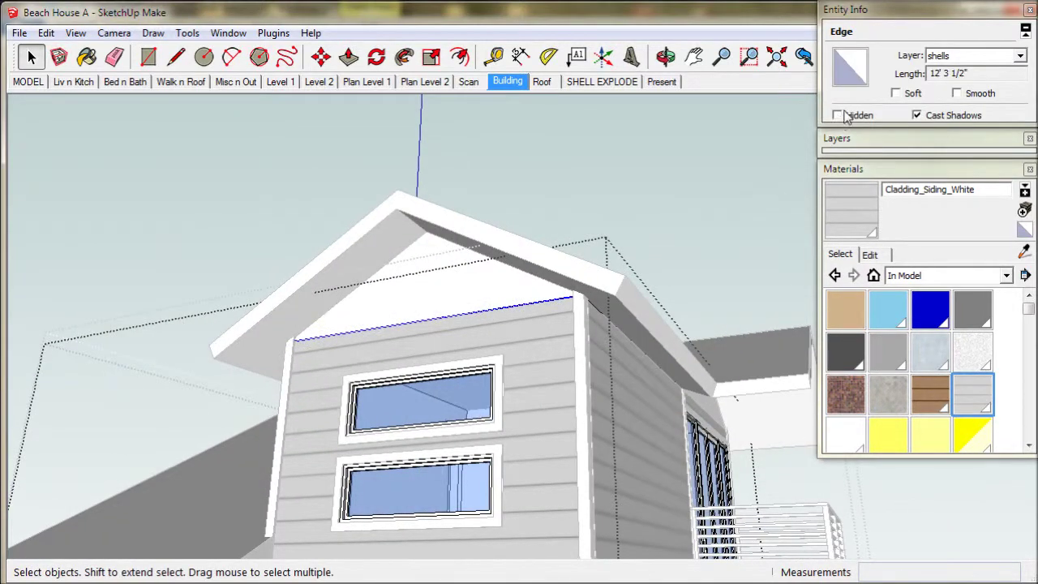
middle_click_drag(365, 384, 229, 324)
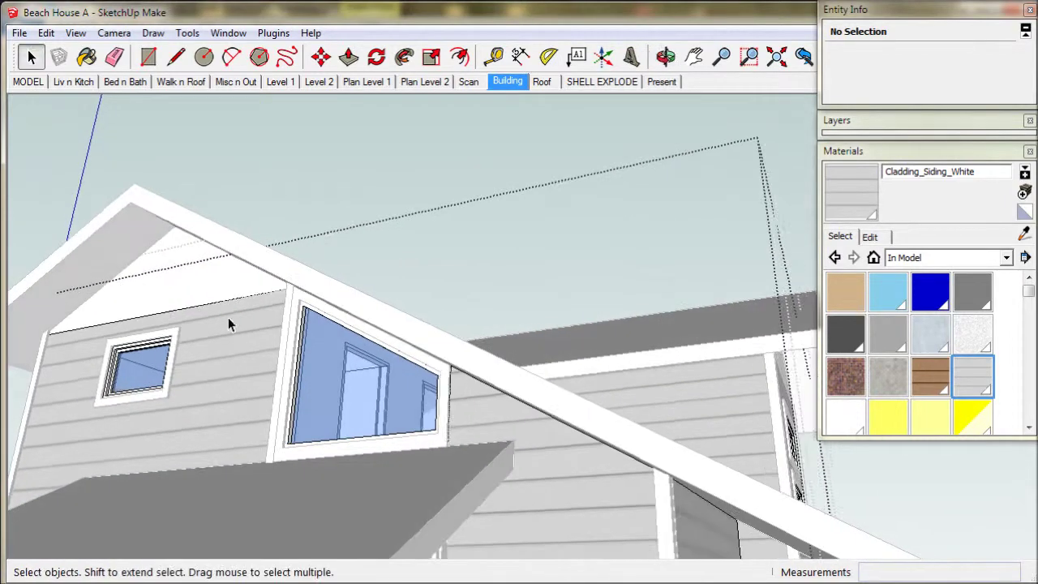
left_click(228, 301)
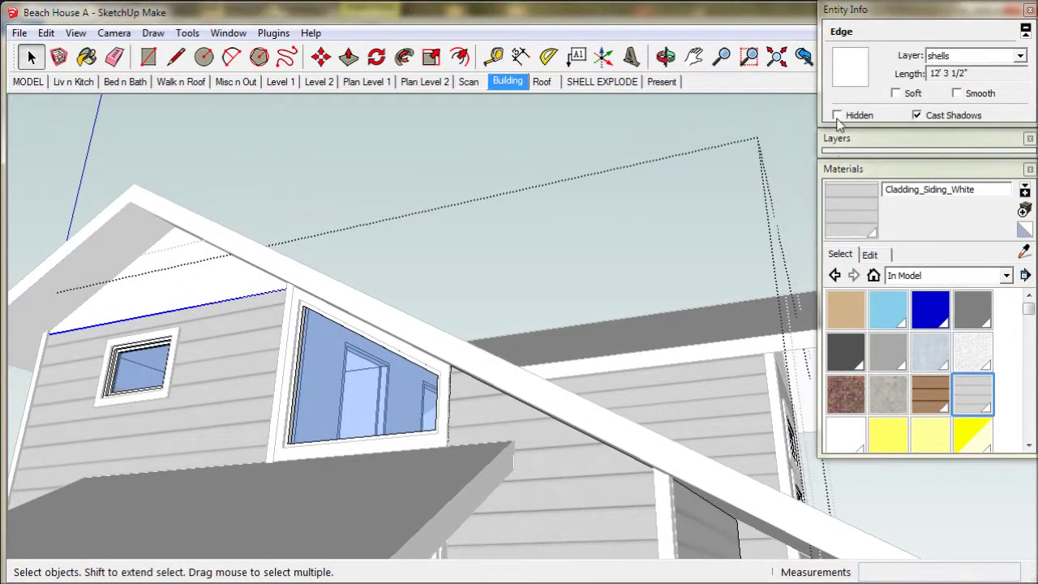
left_click(838, 116)
left_click(475, 224)
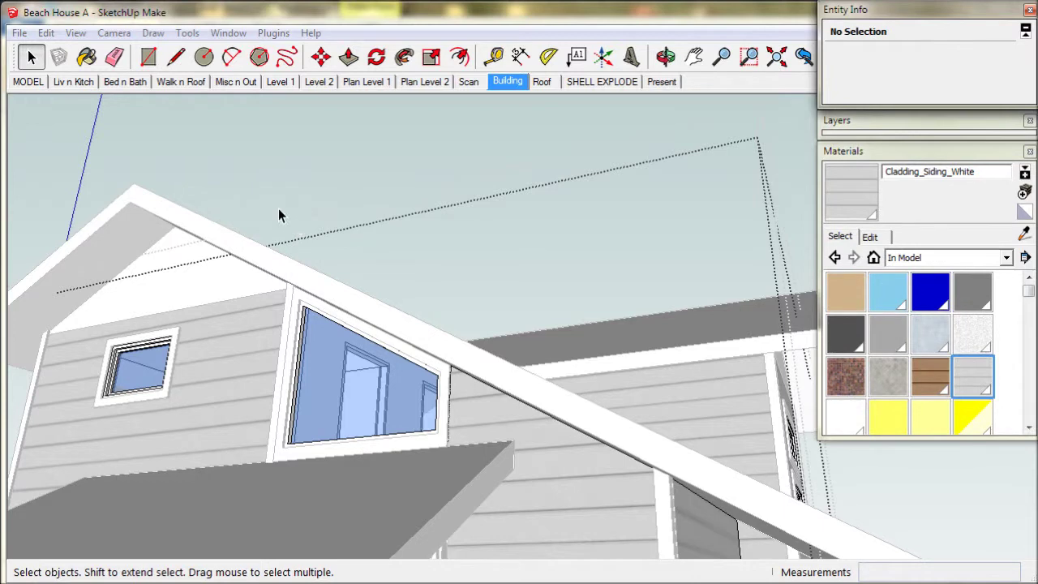
Step: In the roof group, paint the gable above the small square window with Cladding_Siding_White and hide its bottom edge
double_click(182, 280)
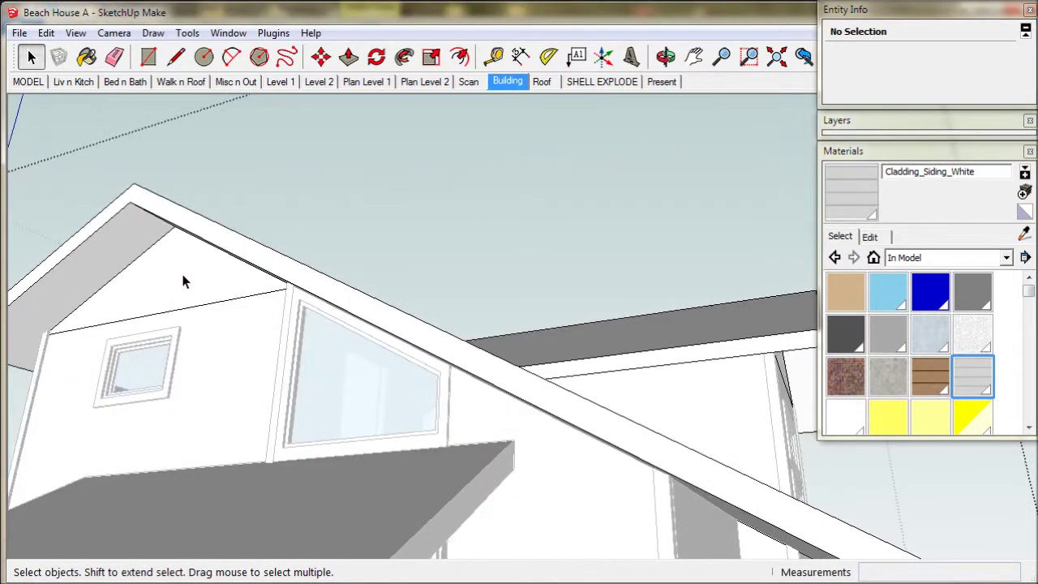
left_click(182, 281)
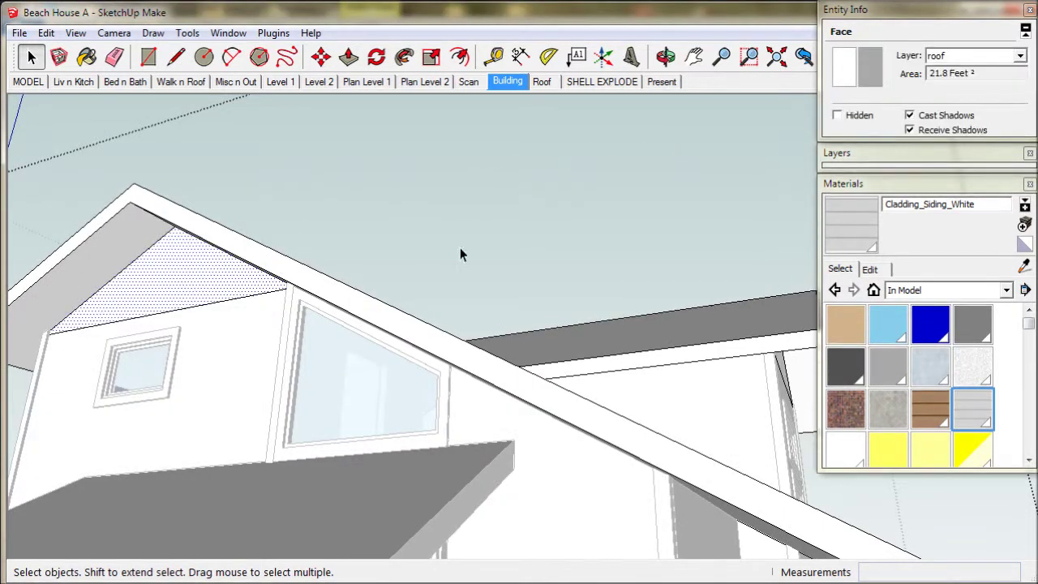
left_click(972, 408)
key("alt")
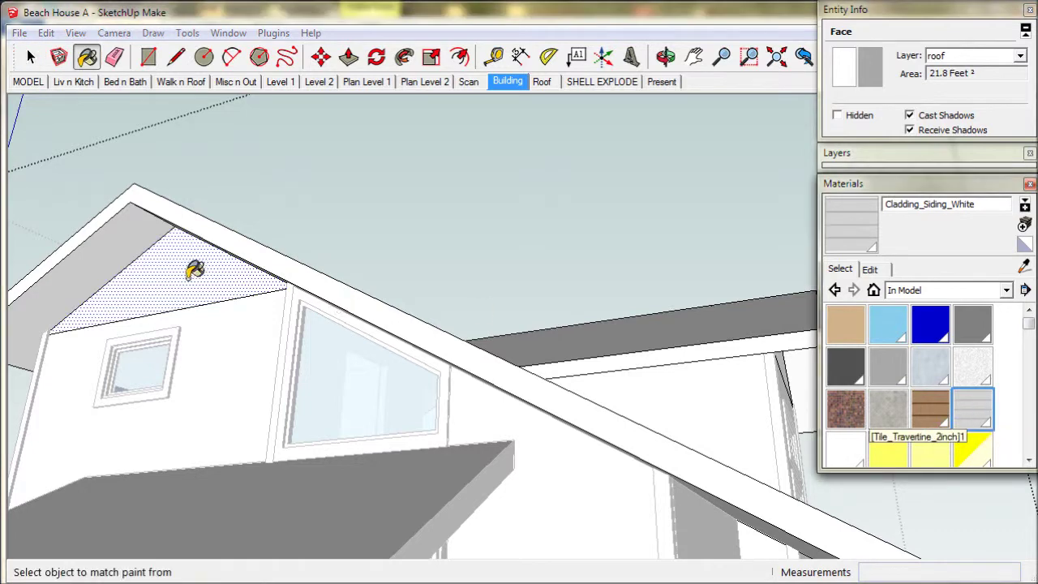
left_click(194, 271)
key("space")
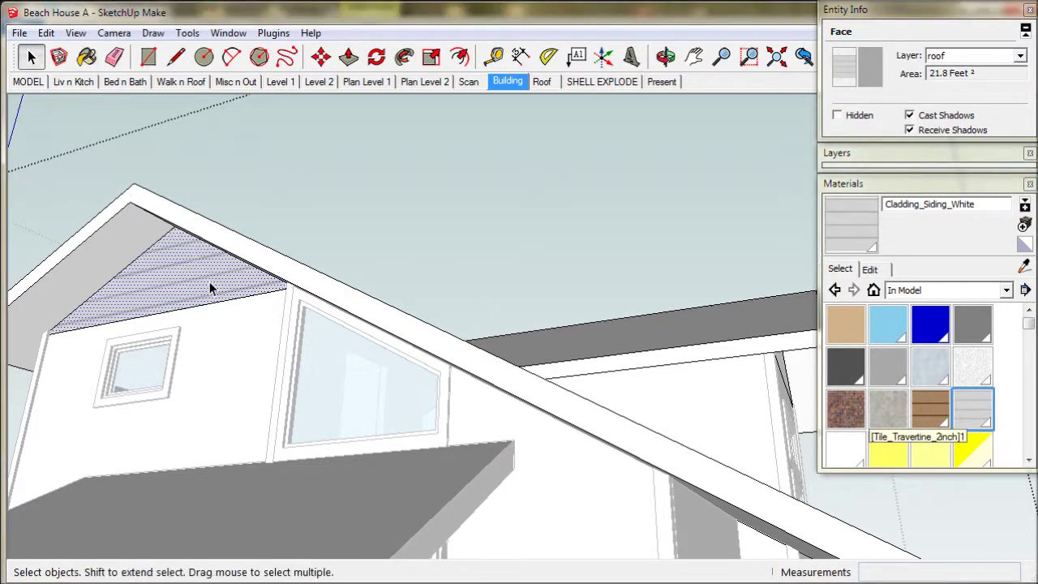
left_click(215, 309)
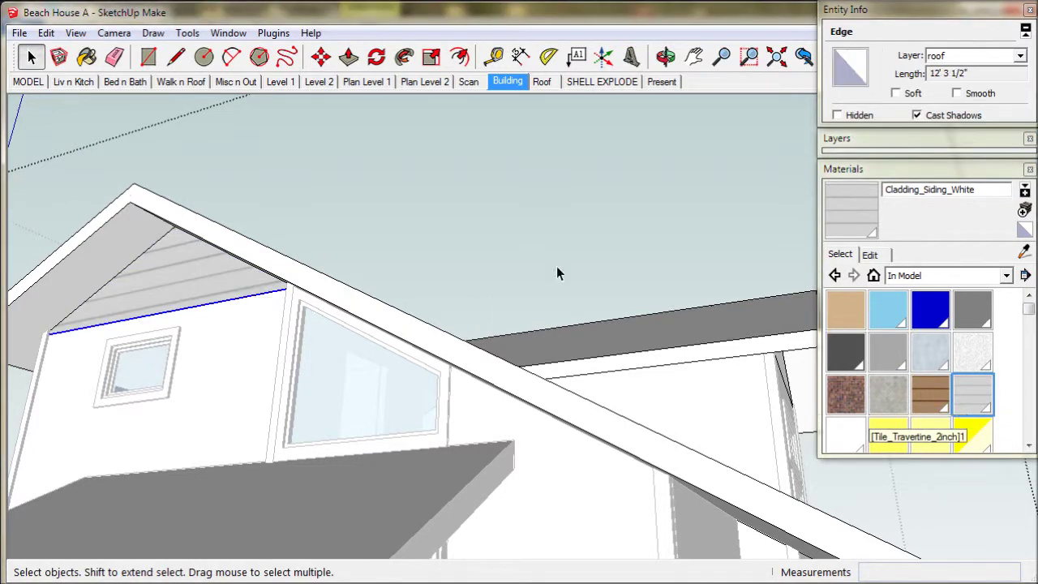
left_click(737, 213)
Step: Hide the bottom edge of the roof gable above the two stacked windows and paint that gable with Cladding_Siding_White
mouse_move(686, 378)
middle_mouse_down()
mouse_move(384, 423)
mouse_move(407, 391)
middle_mouse_up()
left_click(438, 363)
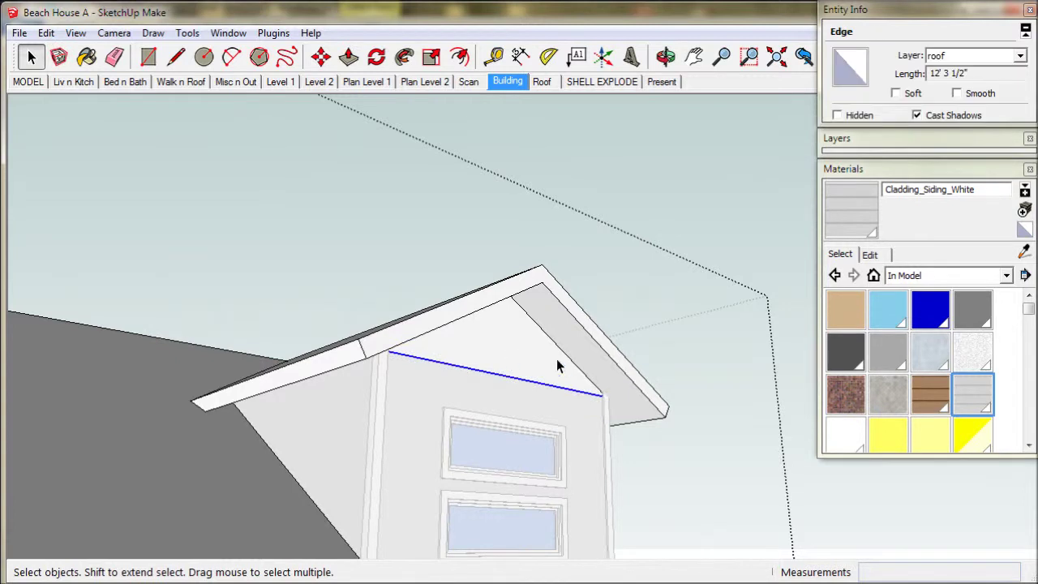
left_click(837, 115)
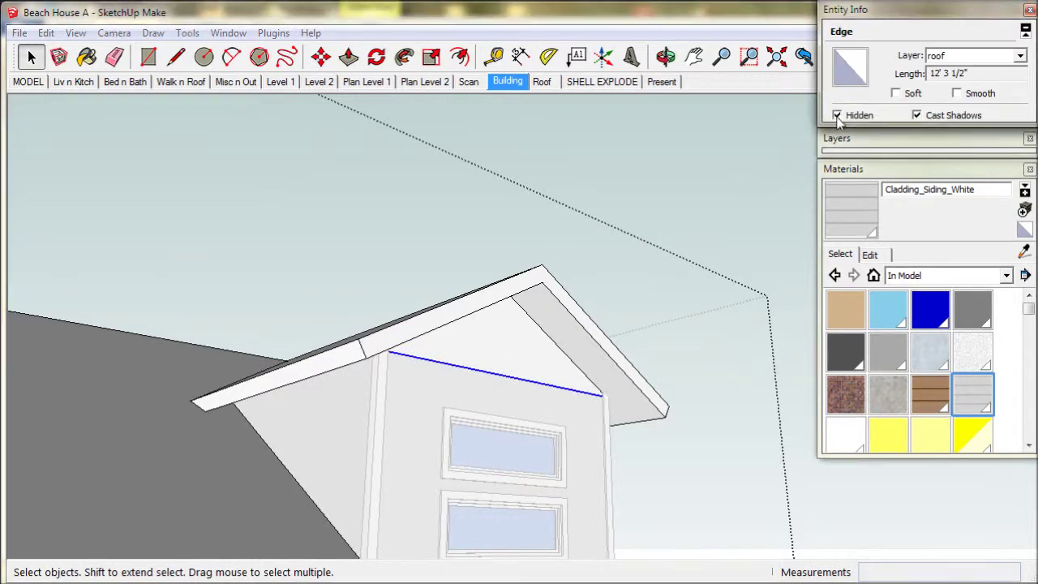
key("b")
left_click(526, 339)
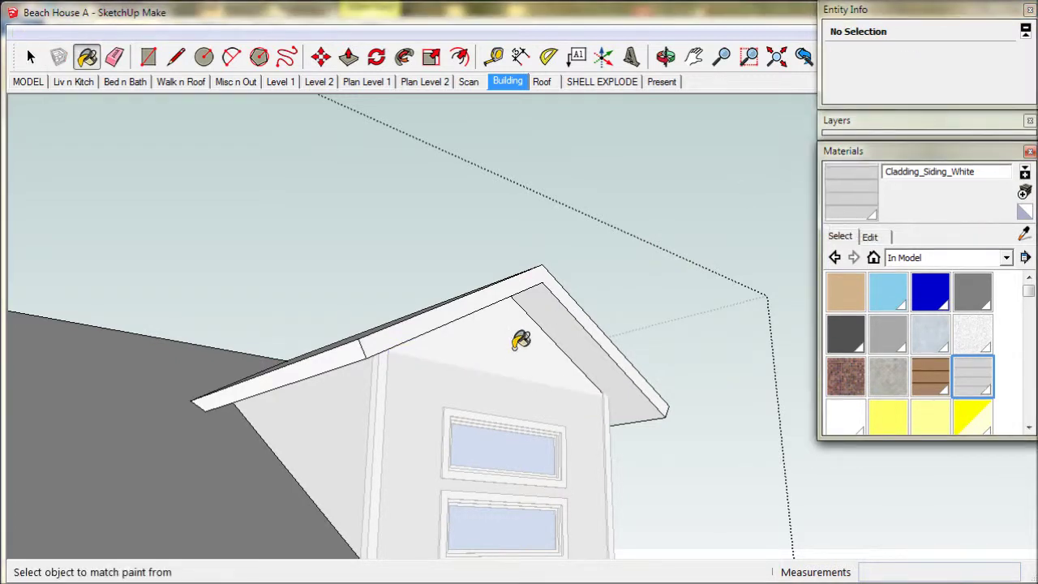
left_click(30, 64)
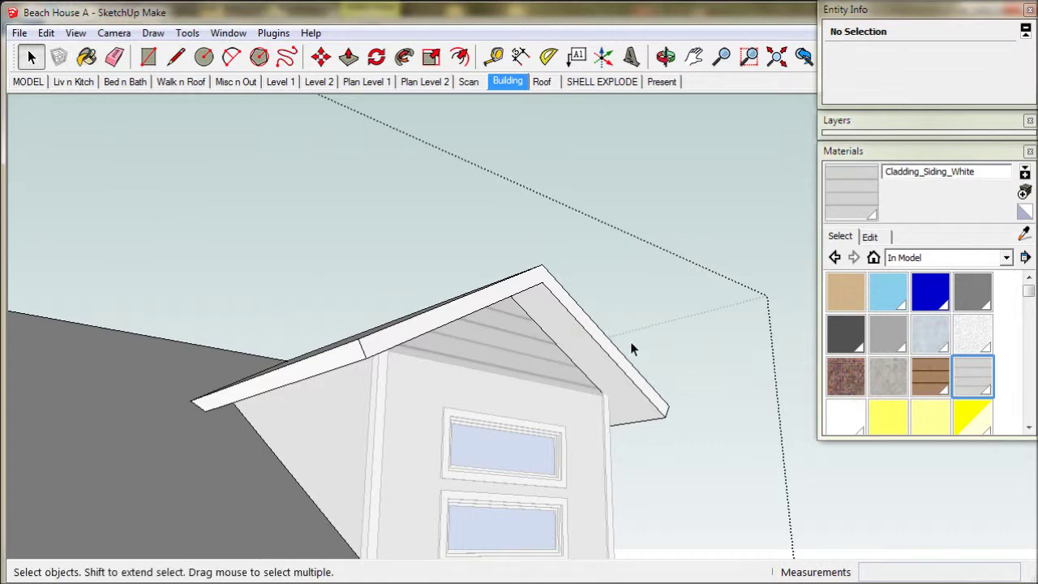
Step: Hide the bottom edge of the roof gable above the balcony doors, paint that gable with Cladding_Siding_White and close the roof group
mouse_move(659, 354)
middle_mouse_down()
mouse_move(398, 384)
mouse_move(191, 369)
mouse_move(744, 523)
mouse_move(593, 494)
mouse_move(593, 465)
mouse_move(569, 438)
middle_mouse_up()
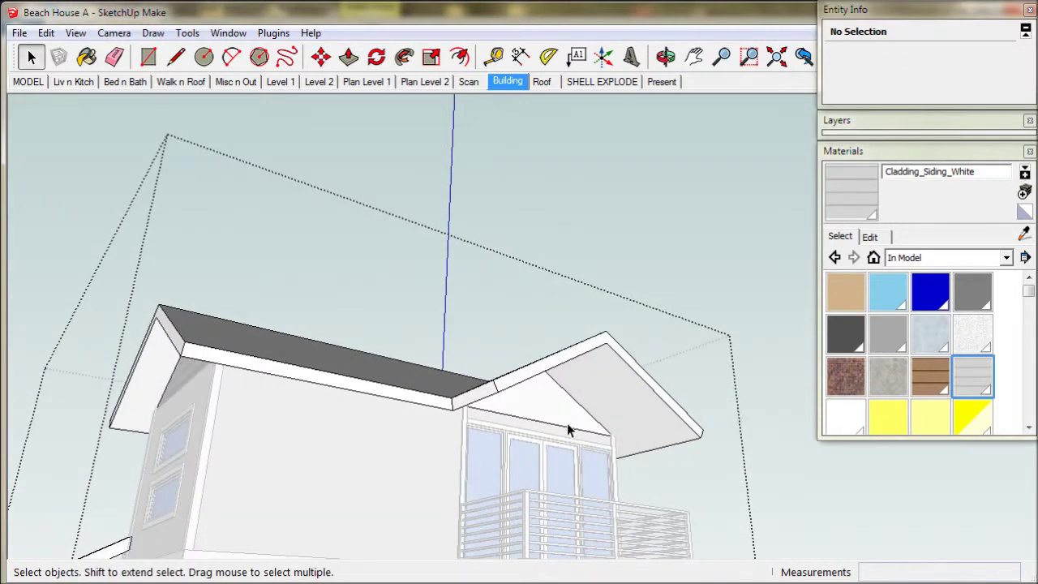
left_click(567, 428)
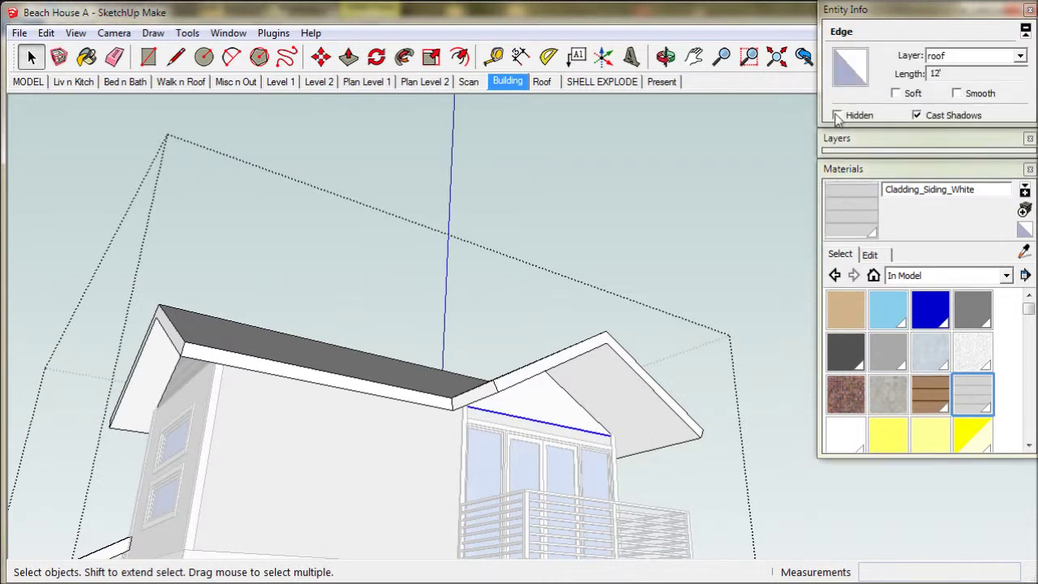
left_click(837, 116)
left_click(1024, 232)
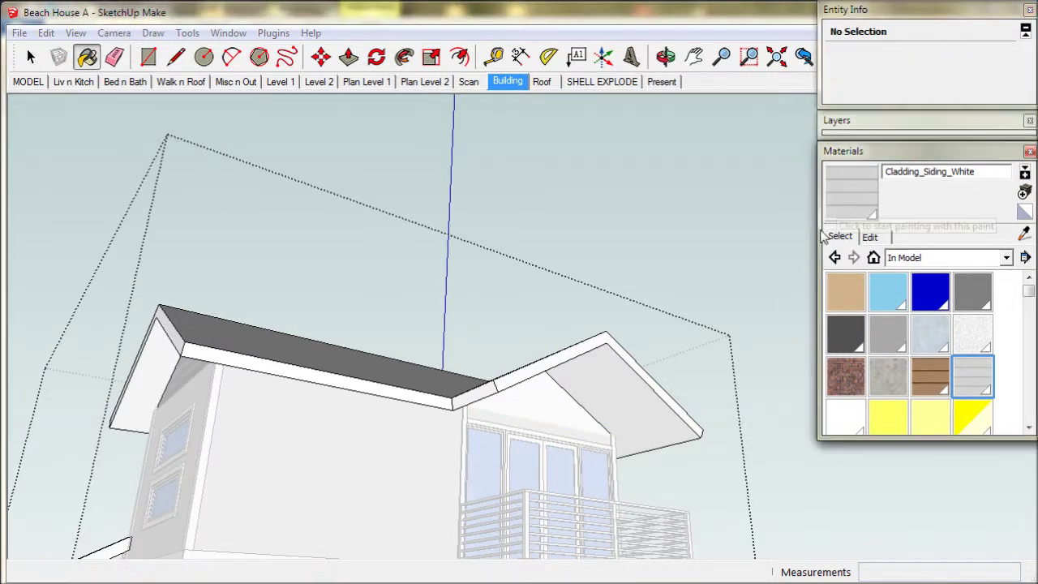
left_click(574, 397)
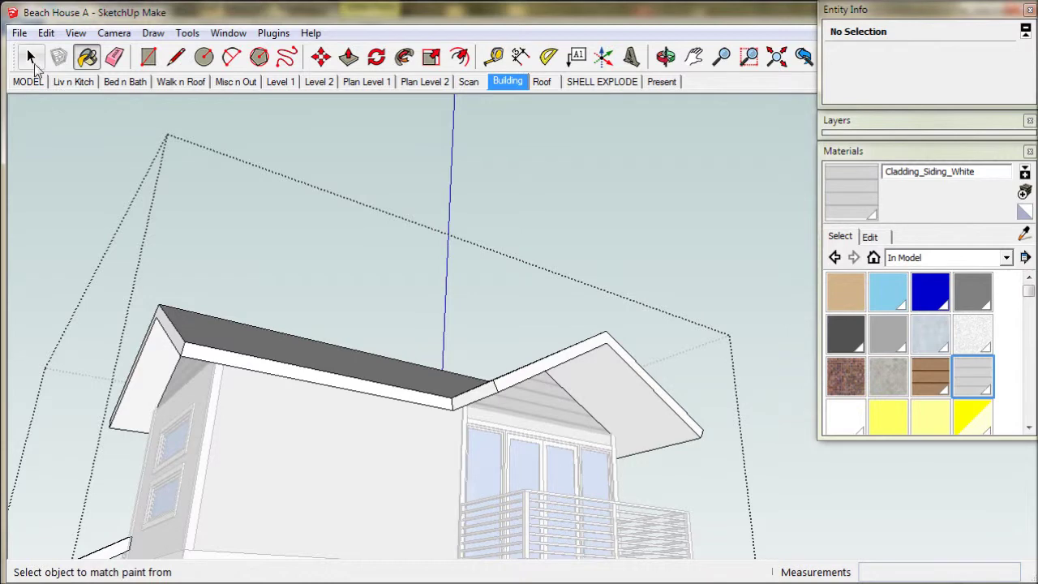
left_click(30, 55)
left_click(435, 155)
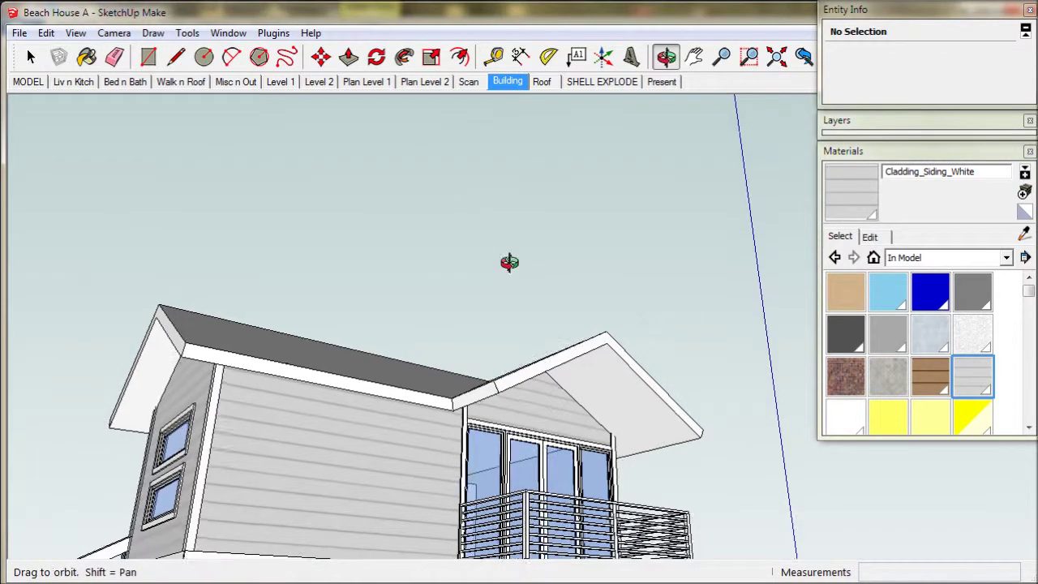
Step: Review the clad walls in the Building scene, switch to the Present scene and collapse the Entity Info and Materials palettes
middle_click_drag(505, 262, 724, 318)
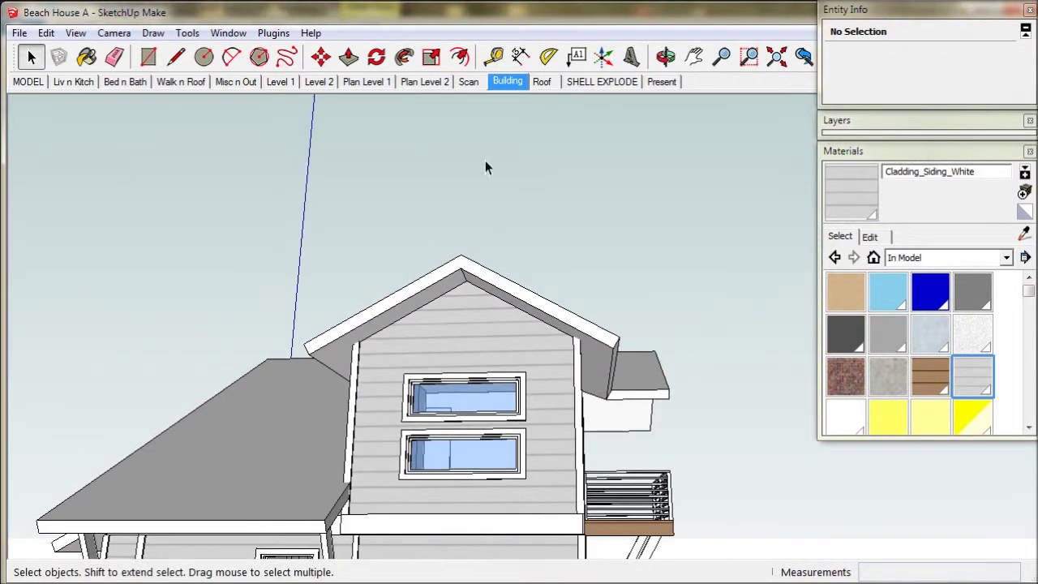
left_click(508, 81)
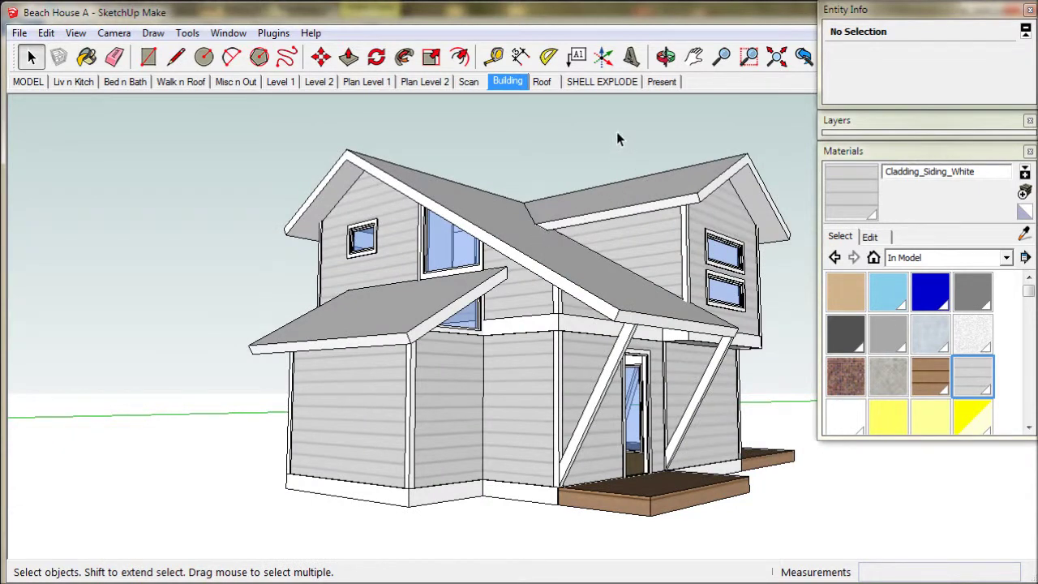
left_click(655, 84)
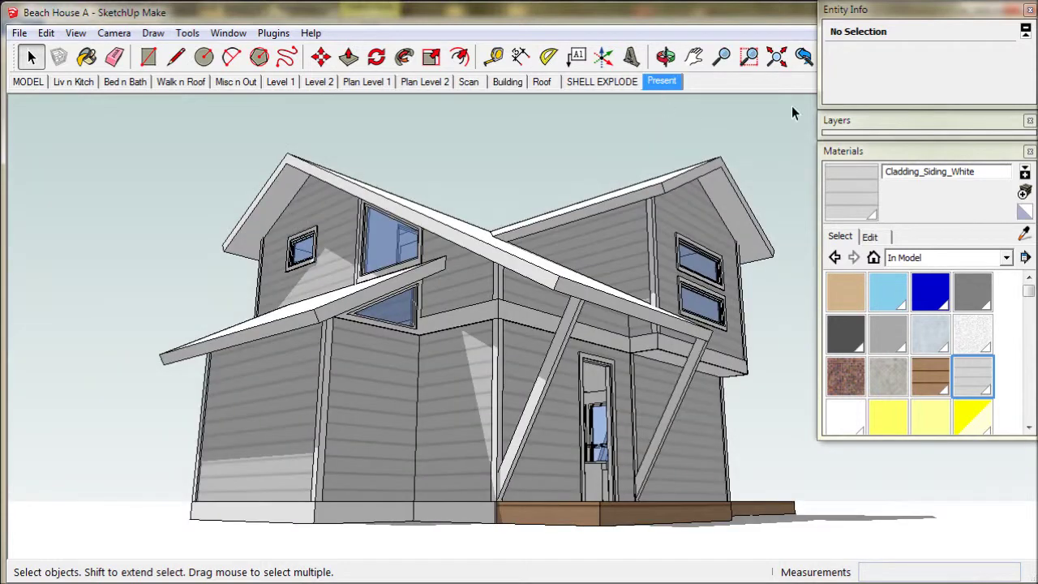
left_click(884, 13)
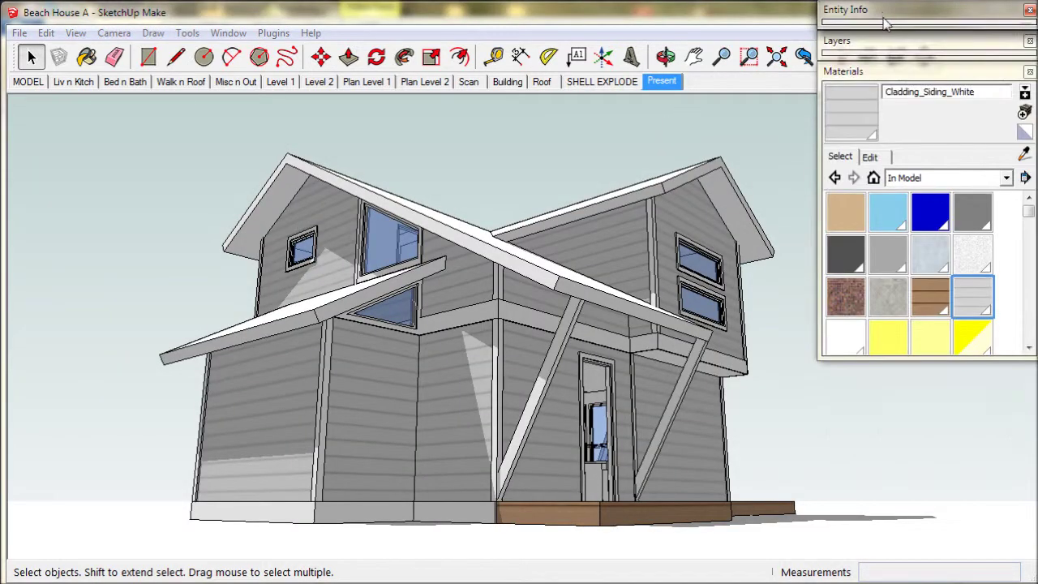
left_click(884, 70)
Step: Open the upper roof group for editing, down to its individual faces, in a view from above
key("o")
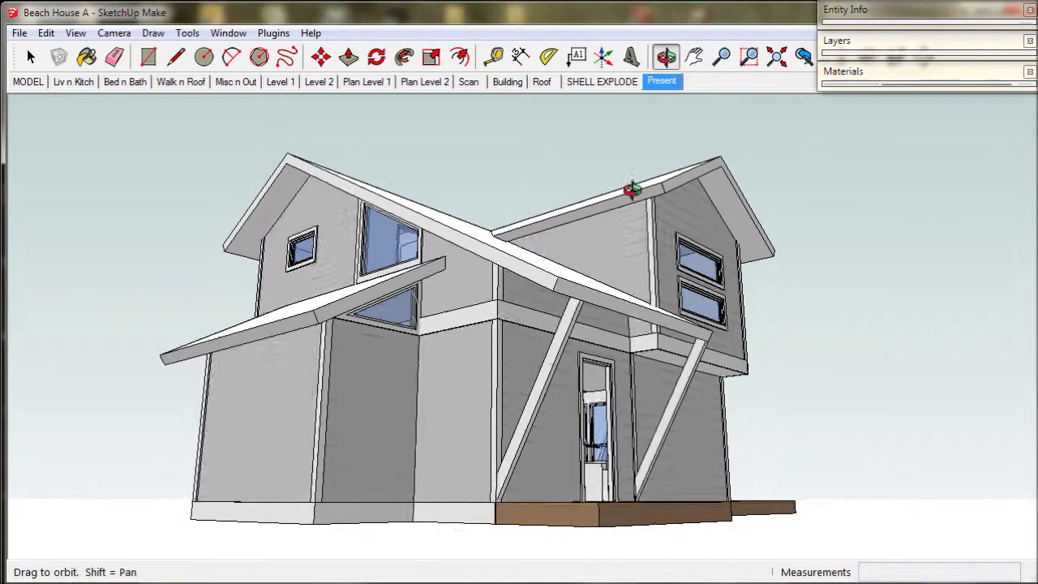
left_click_drag(632, 189, 559, 455)
key("space")
scroll(600, 400, "down", 2)
key("o")
key("space")
left_click(590, 313)
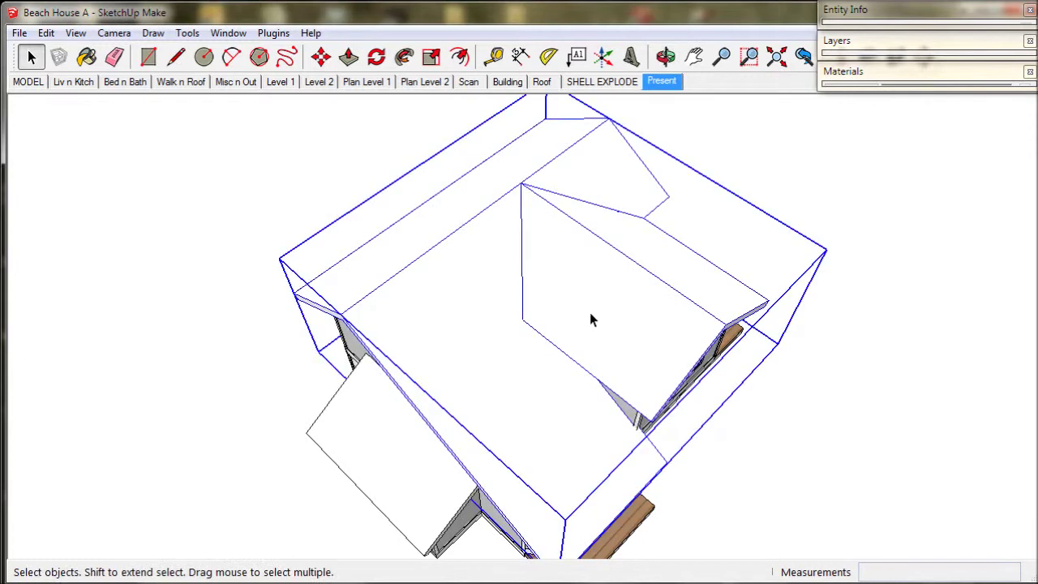
triple_click(589, 318)
left_click(692, 226)
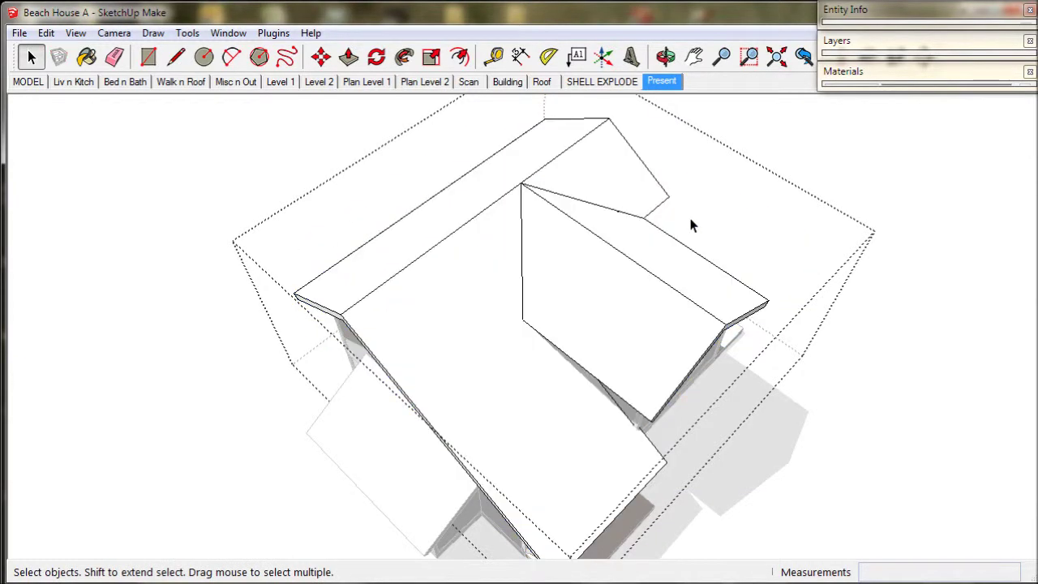
Step: Paint the five top faces of the upper roof with Metal_Corrogated_Shiny from the Metal material collection
left_click(876, 73)
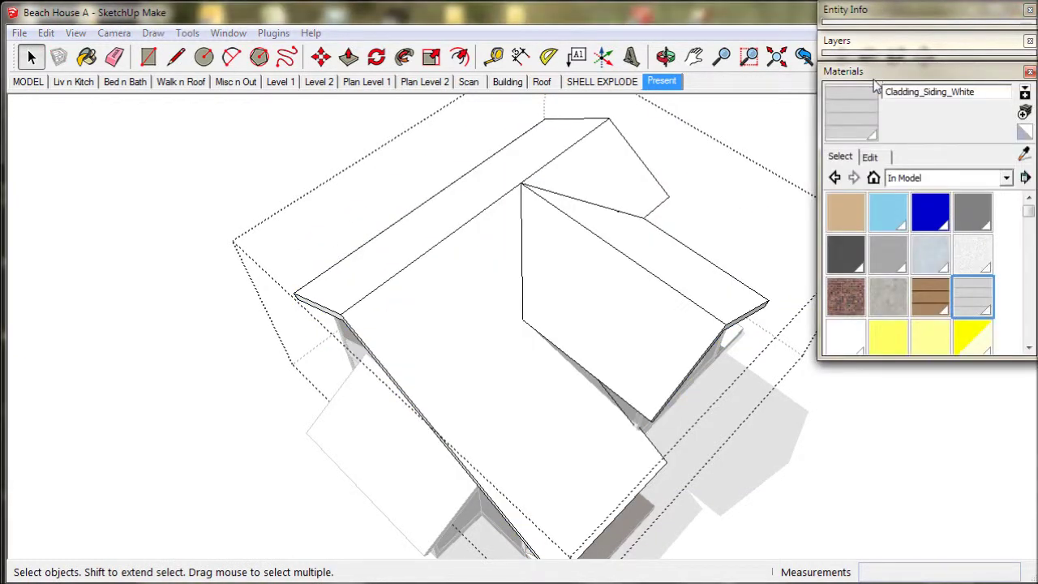
left_click(1006, 179)
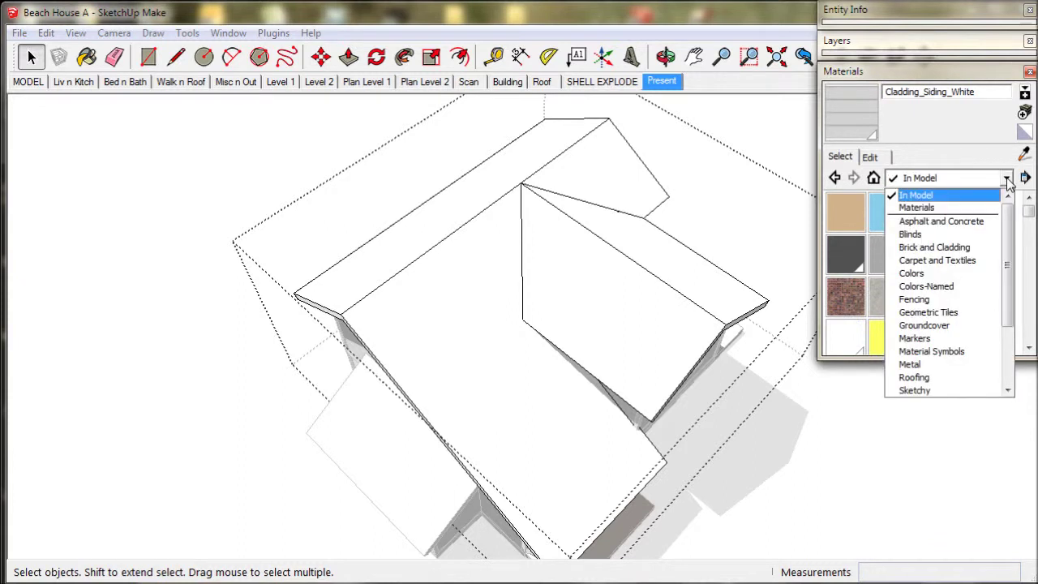
left_click(914, 366)
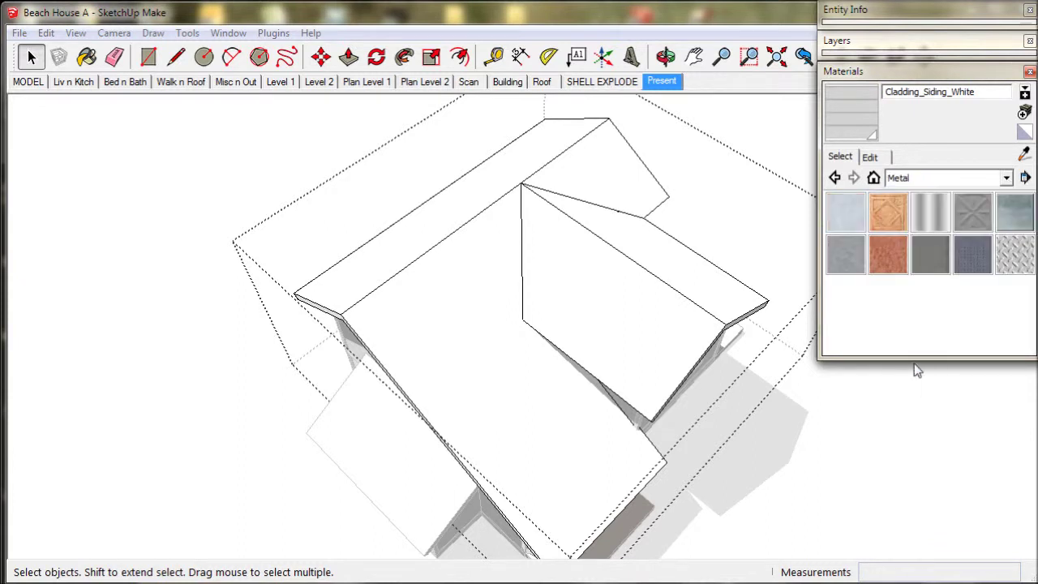
left_click(932, 220)
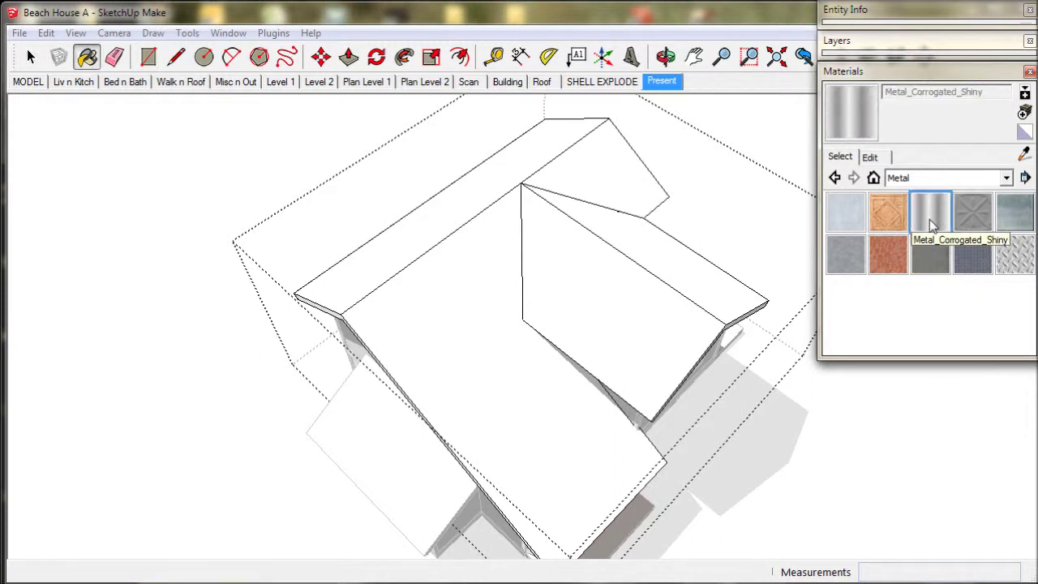
left_click(626, 166)
left_click(564, 135)
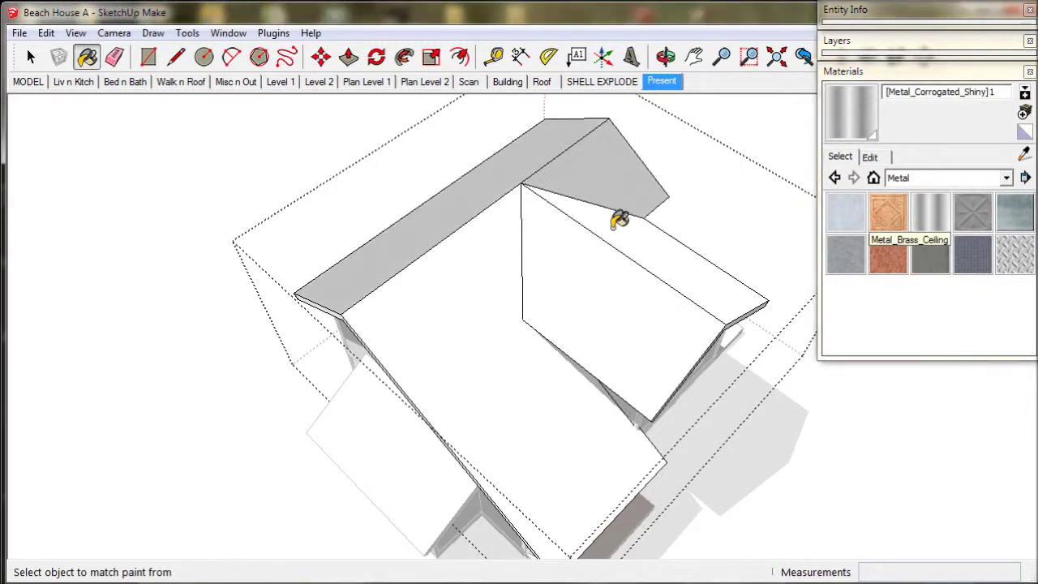
left_click(619, 219)
left_click(582, 239)
left_click(487, 261)
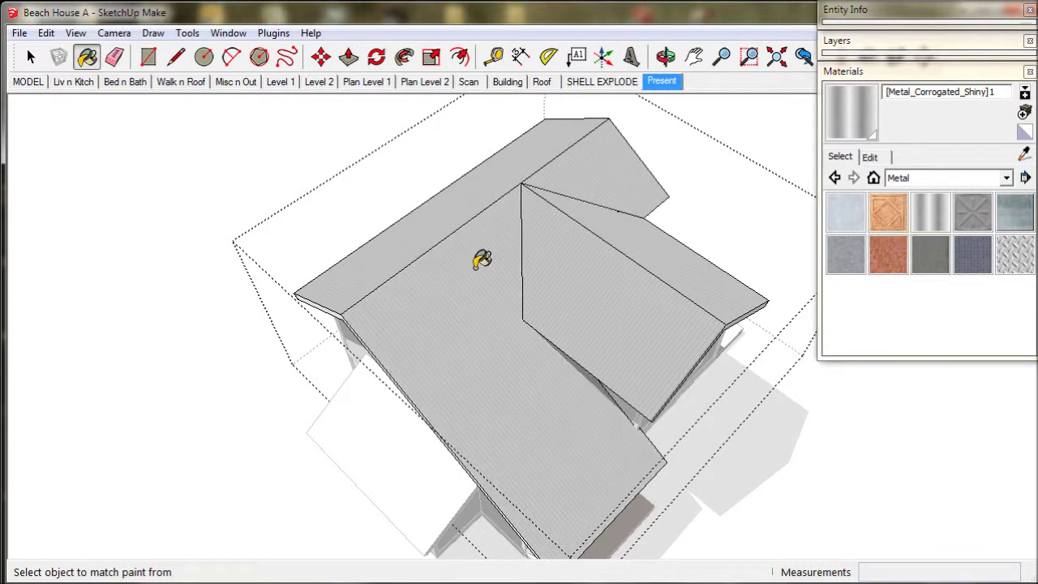
left_click(31, 56)
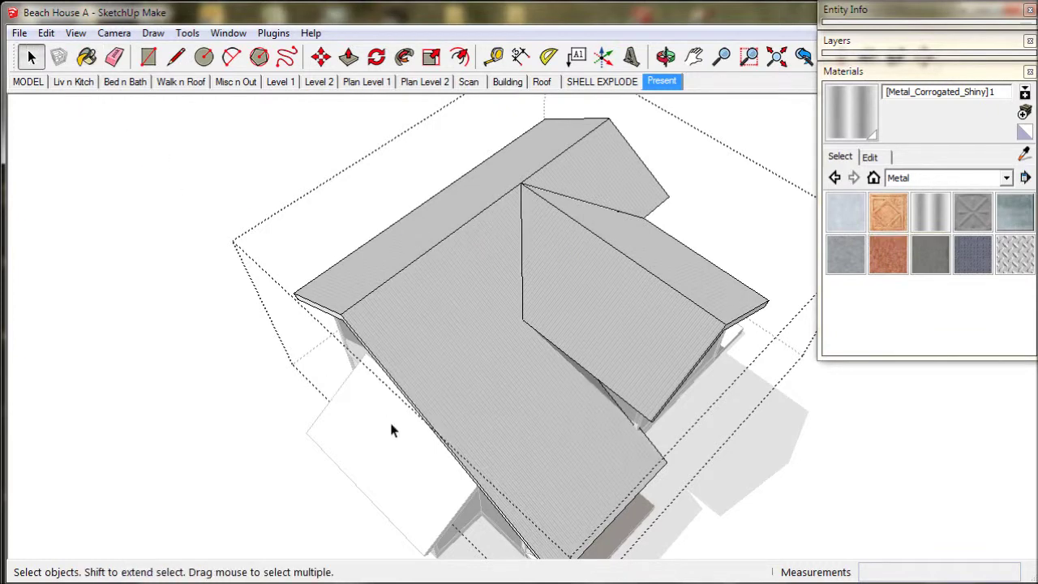
Step: Open the small lower roof group, paint its top face with Metal_Corrogated_Shiny and close the group
double_click(391, 430)
left_click(391, 430)
double_click(391, 430)
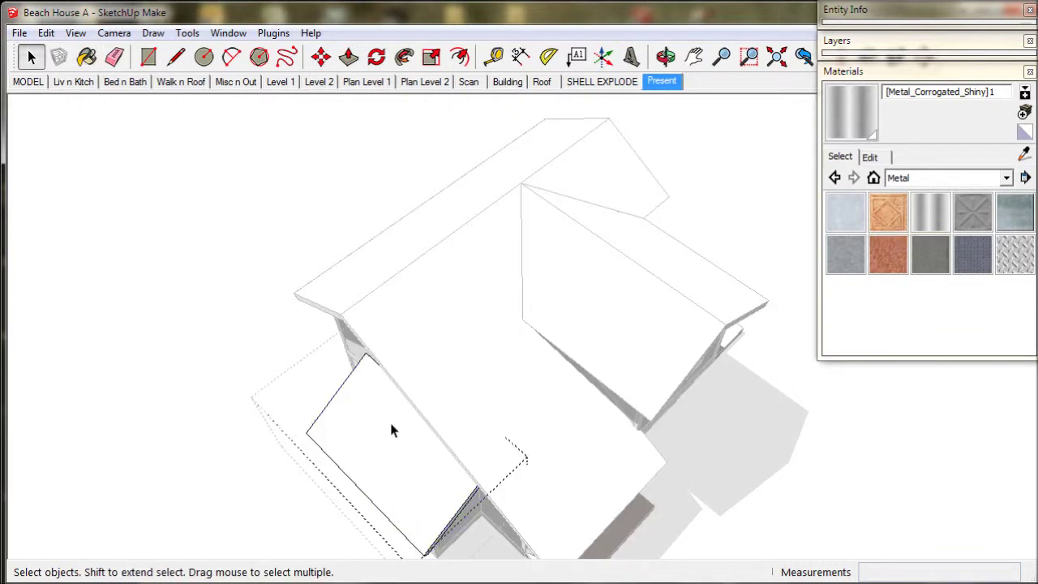
left_click(391, 430)
left_click(837, 95)
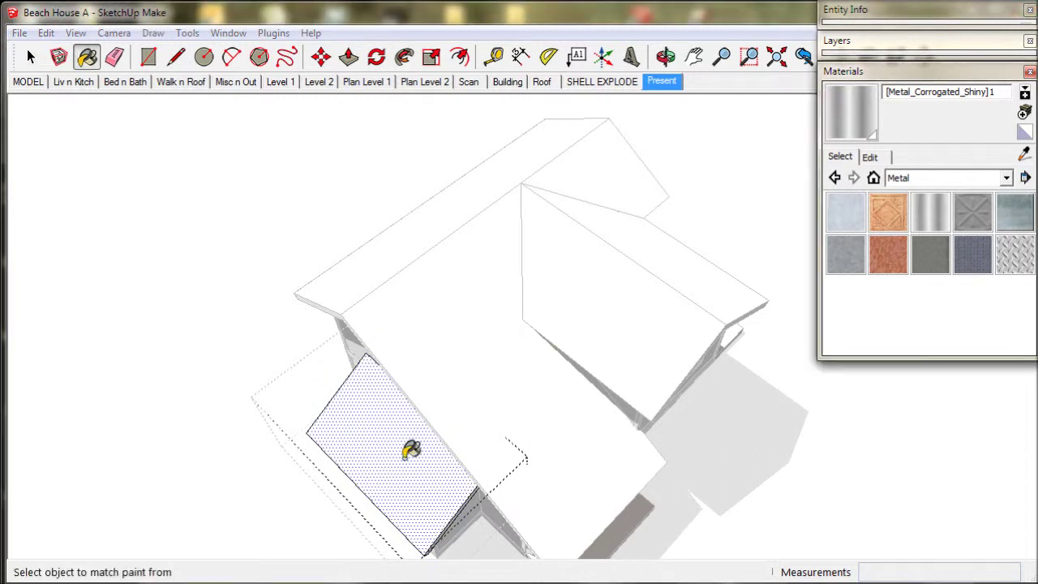
left_click(408, 449)
left_click(31, 56)
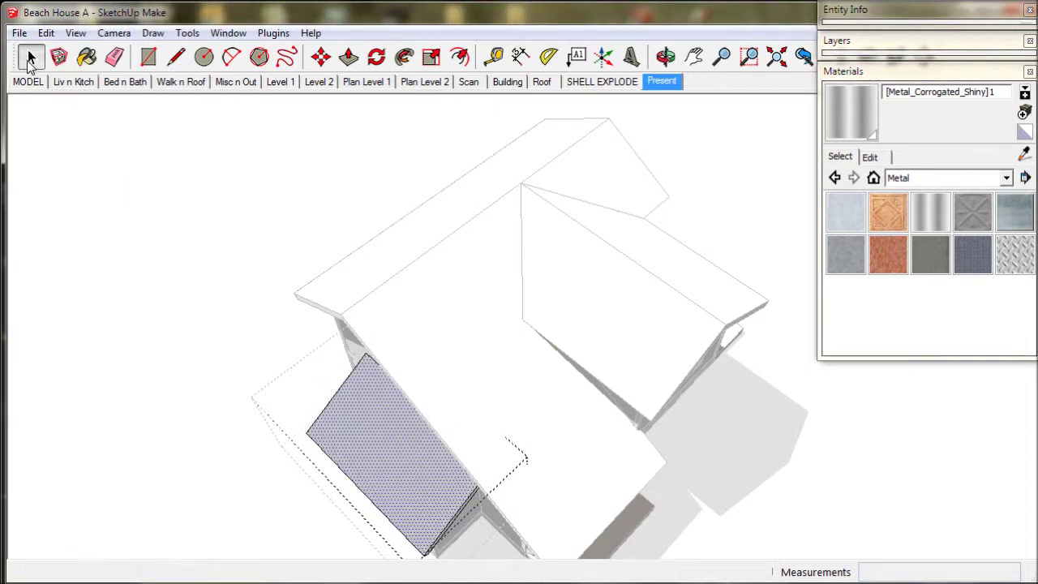
left_click(239, 289)
left_click(240, 288)
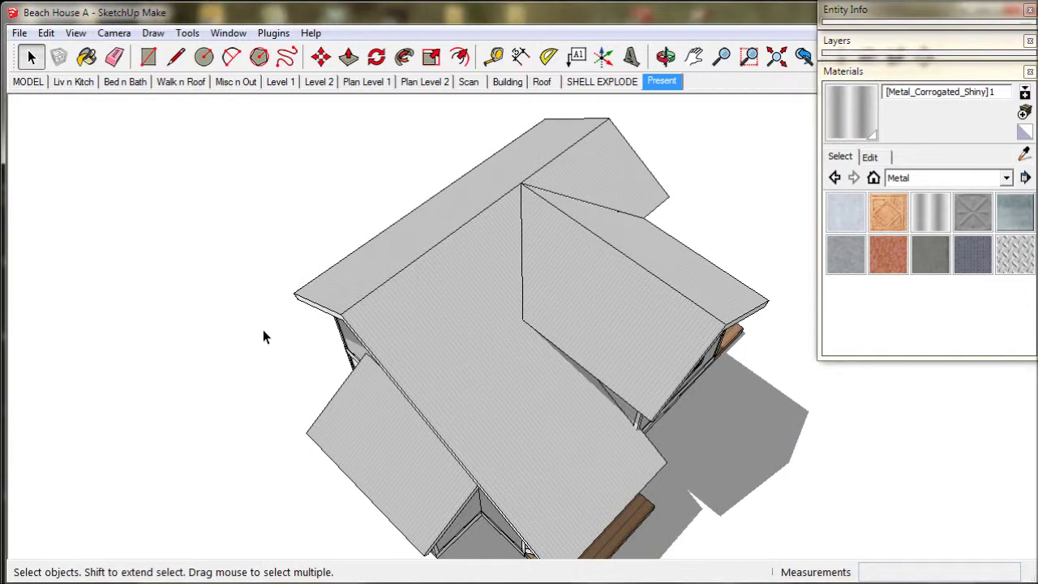
Step: Inspect the metal roofs from eye level, restore the Present scene and collapse the Materials palette
key("o")
left_click_drag(519, 498, 484, 200)
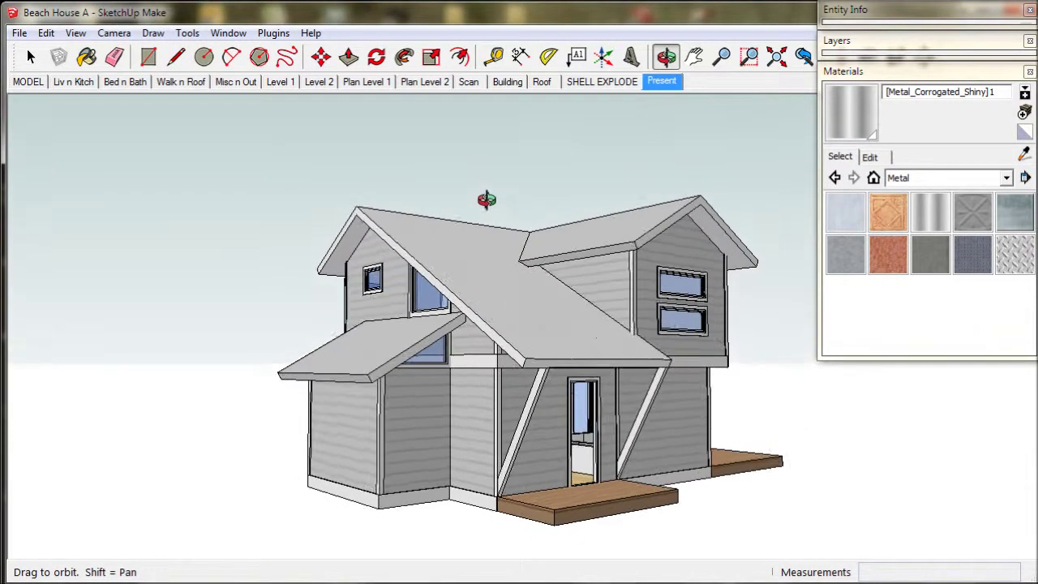
key("space")
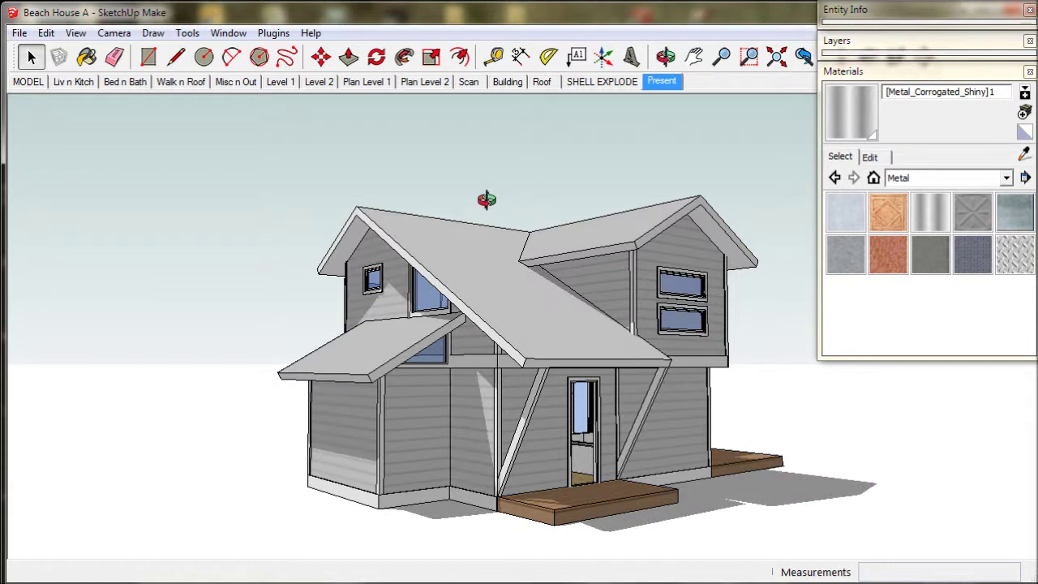
left_click(663, 87)
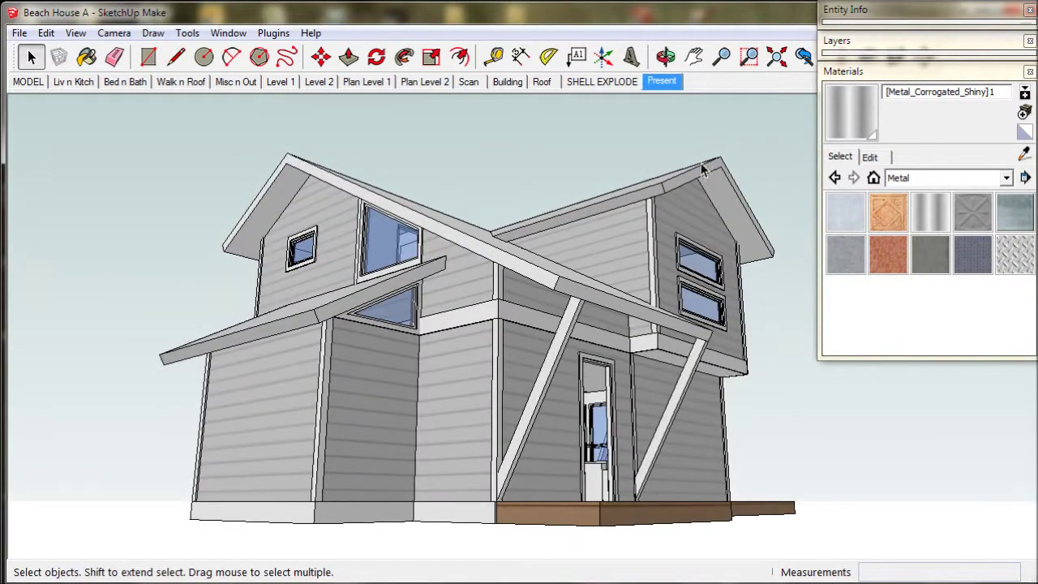
left_click(884, 73)
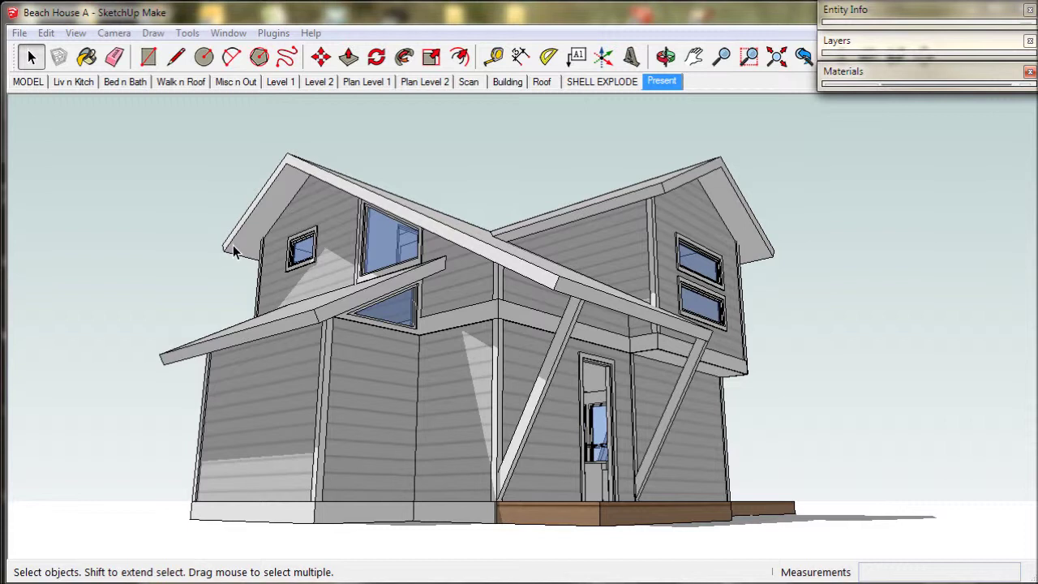
Step: Display the Shadows toolbar through the toolbar settings
left_click(75, 33)
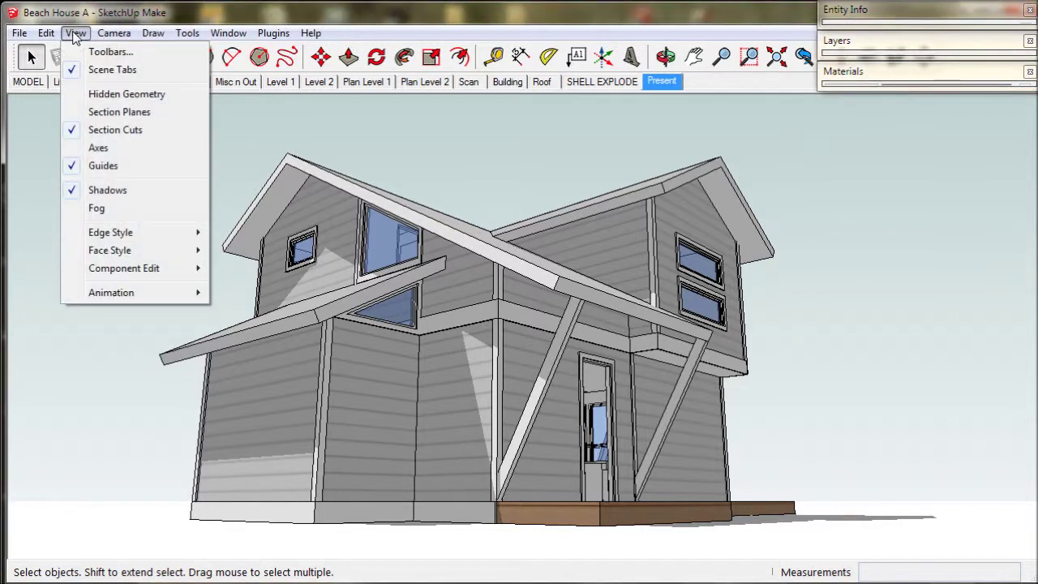
left_click(112, 52)
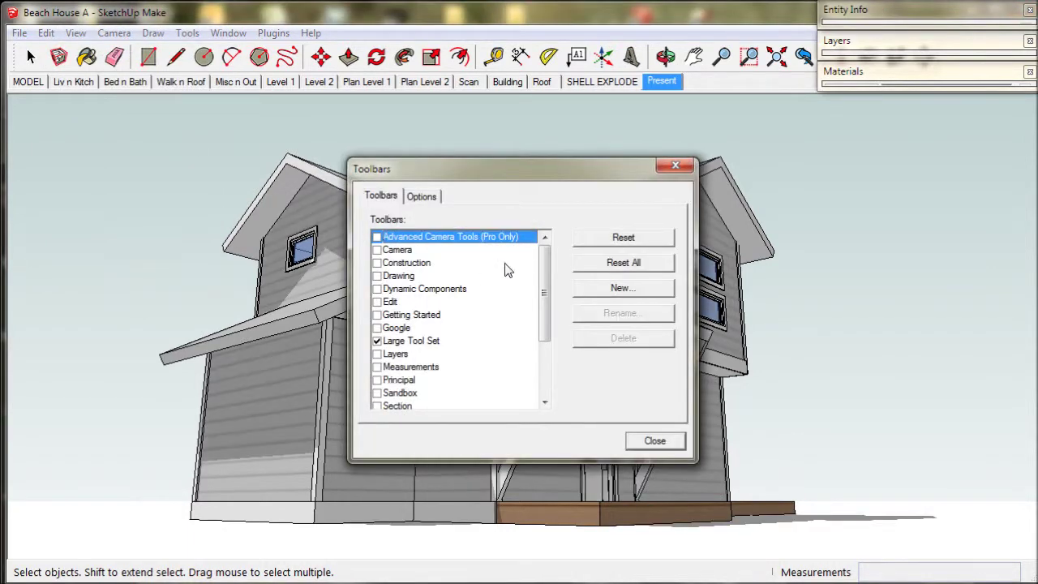
left_click_drag(547, 248, 549, 292)
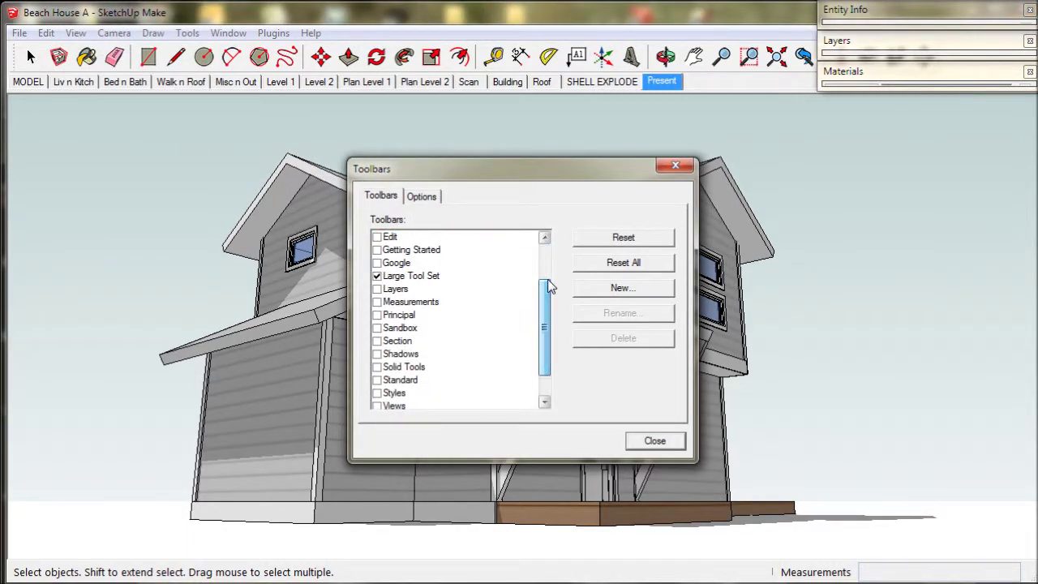
left_click(376, 355)
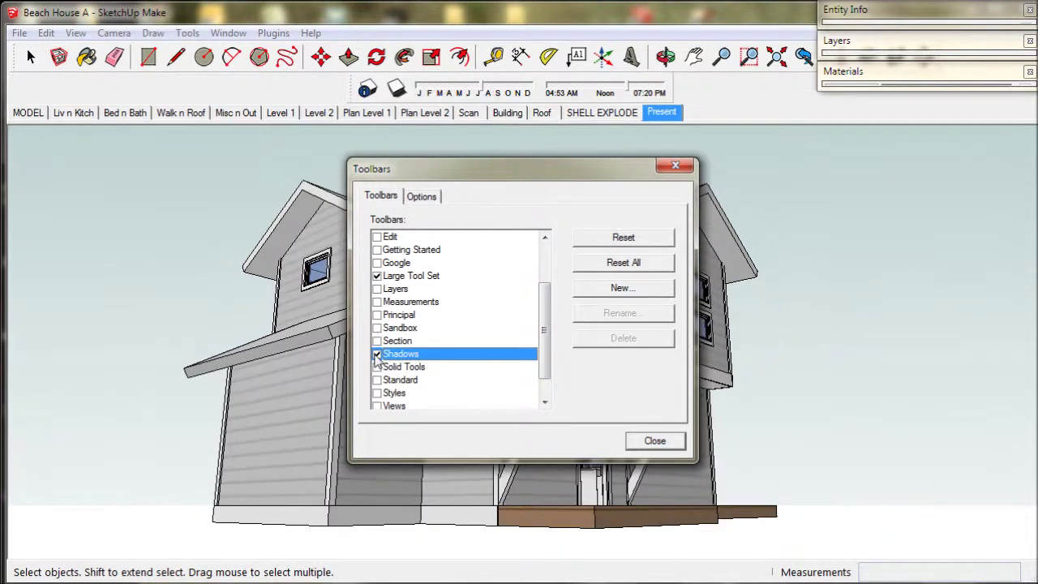
left_click(654, 441)
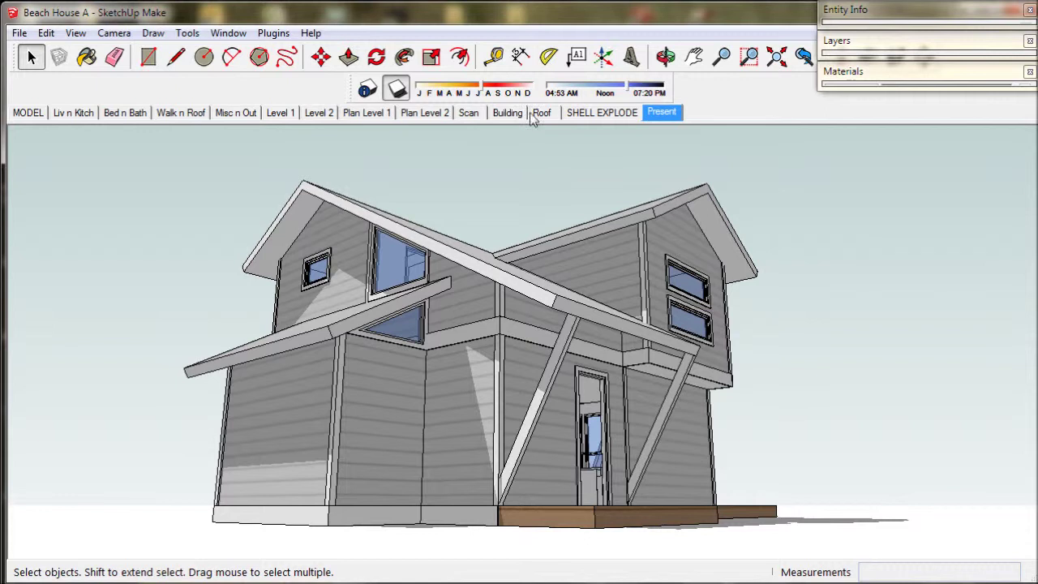
Step: Set the shadow date to around late September, try a morning sun, and set the shadow time to the afternoon
left_click_drag(483, 93, 504, 89)
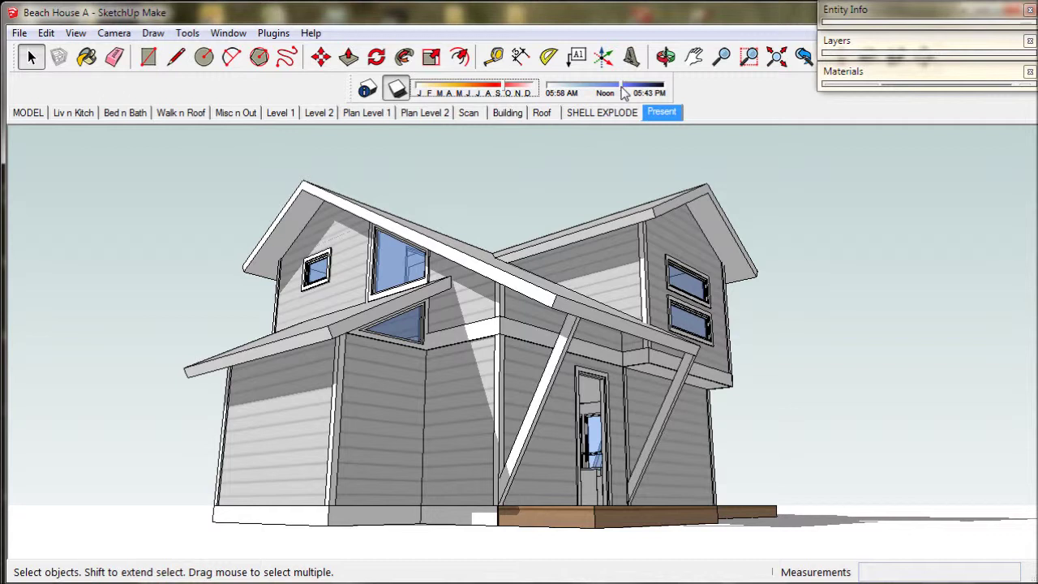
left_click_drag(622, 93, 587, 93)
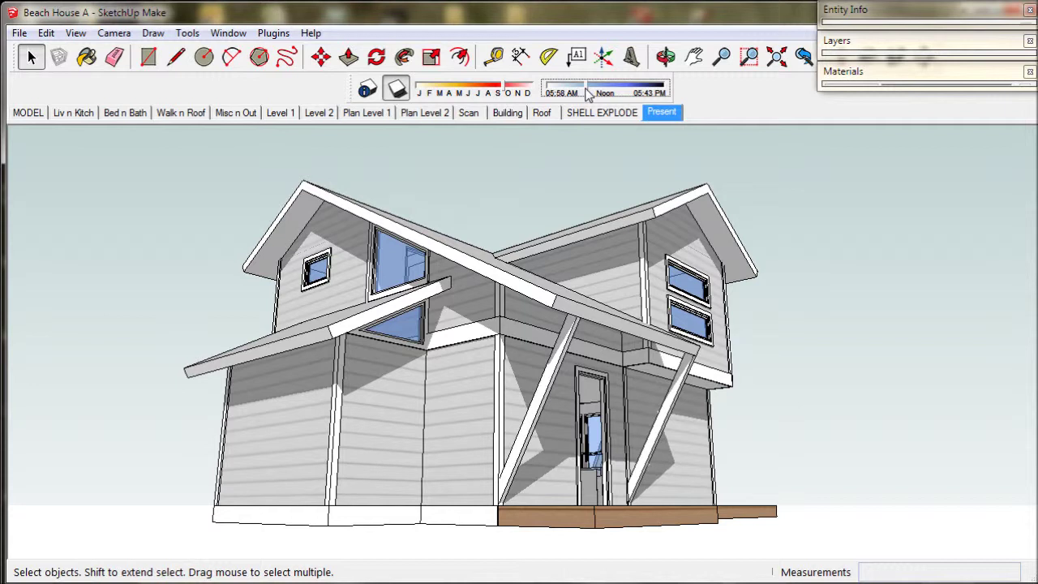
left_click_drag(587, 94, 643, 93)
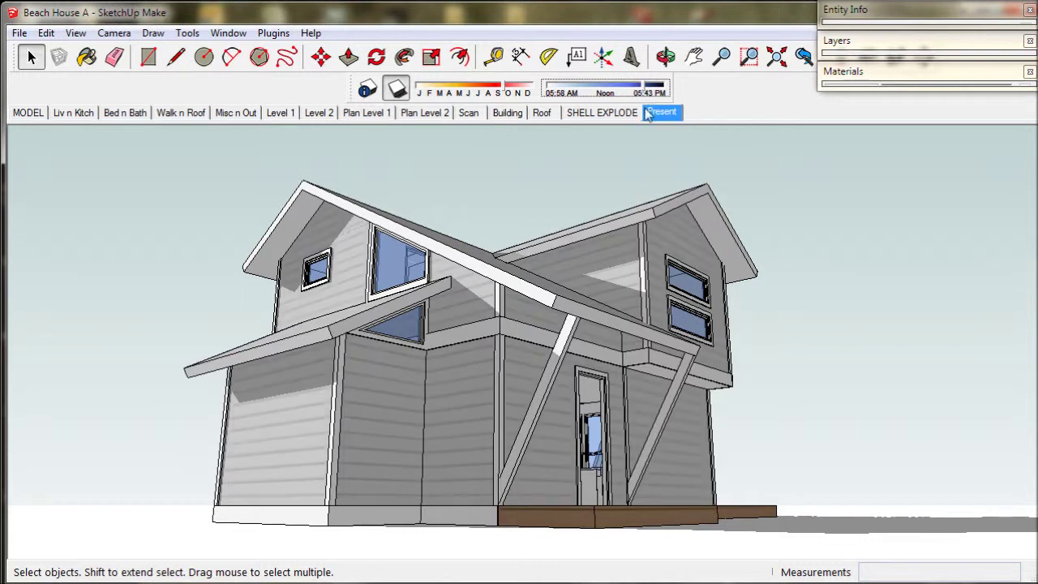
Step: Set the shadow time to late morning, shortly before noon, so the sun lights the front of the house
left_click_drag(644, 93, 596, 90)
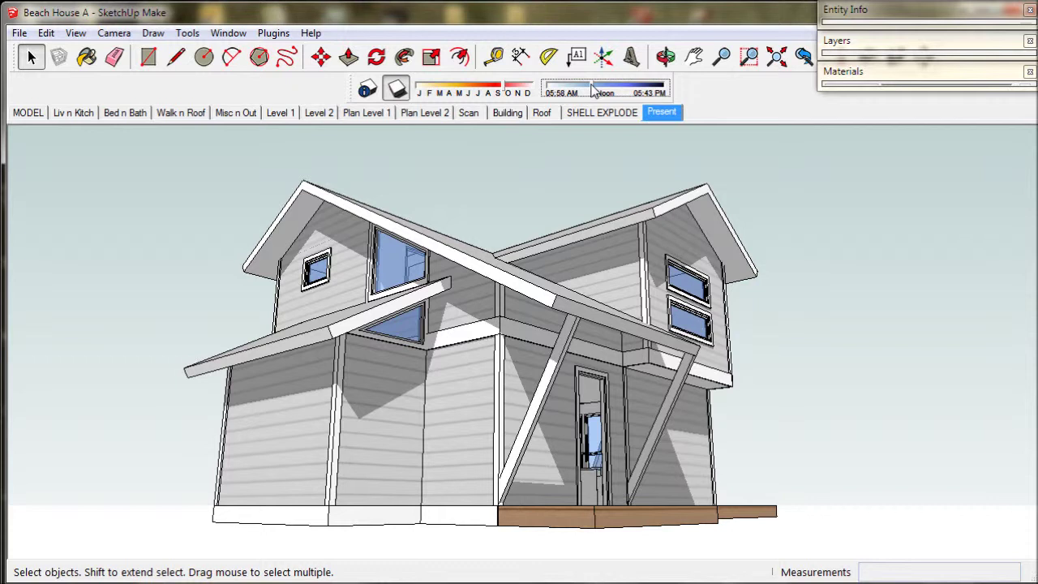
left_click(21, 36)
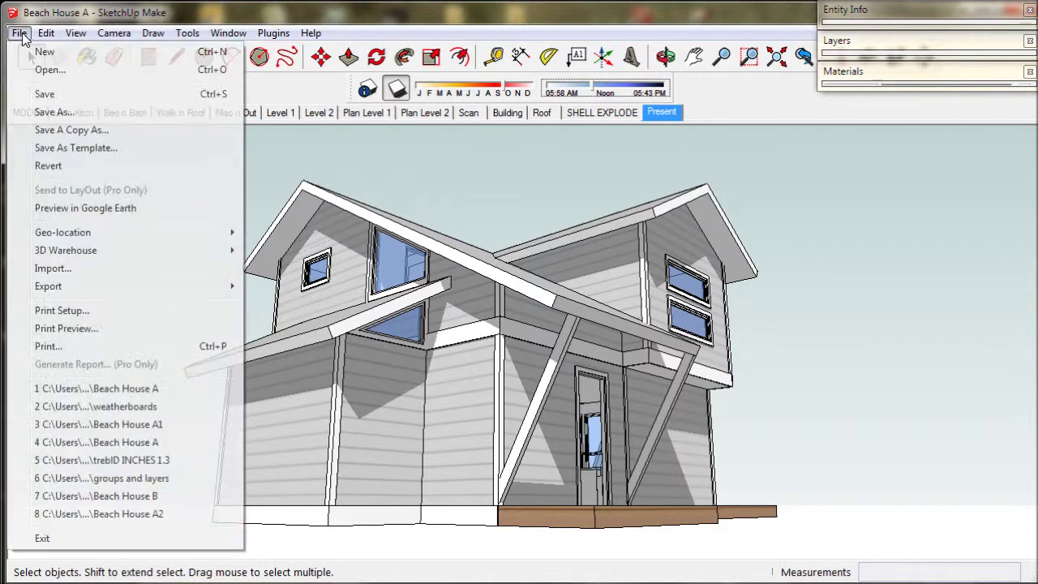
left_click(21, 36)
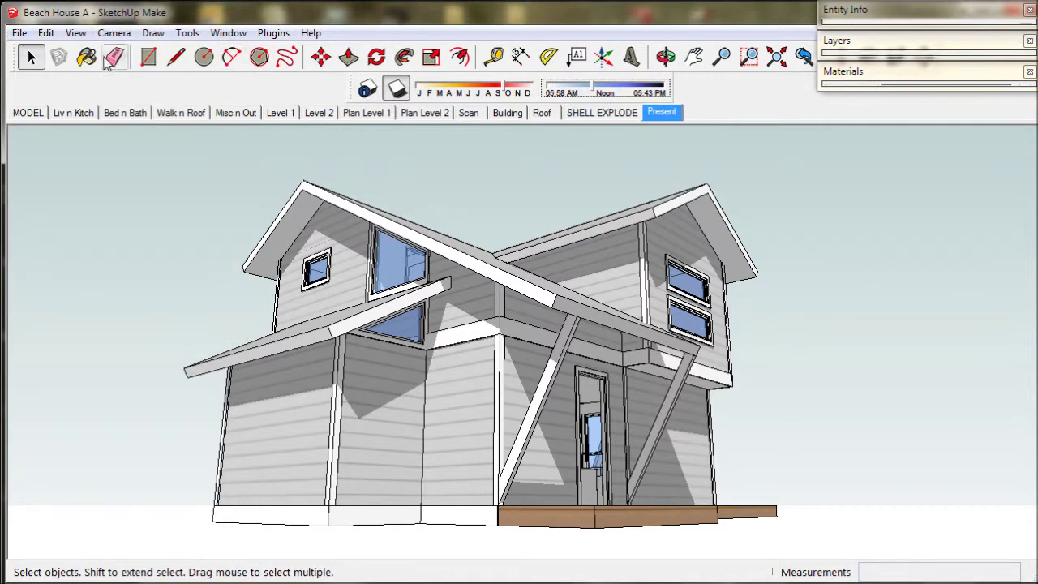
Step: Hide the Shadows toolbar through the toolbar settings and close the settings dialog
left_click(83, 34)
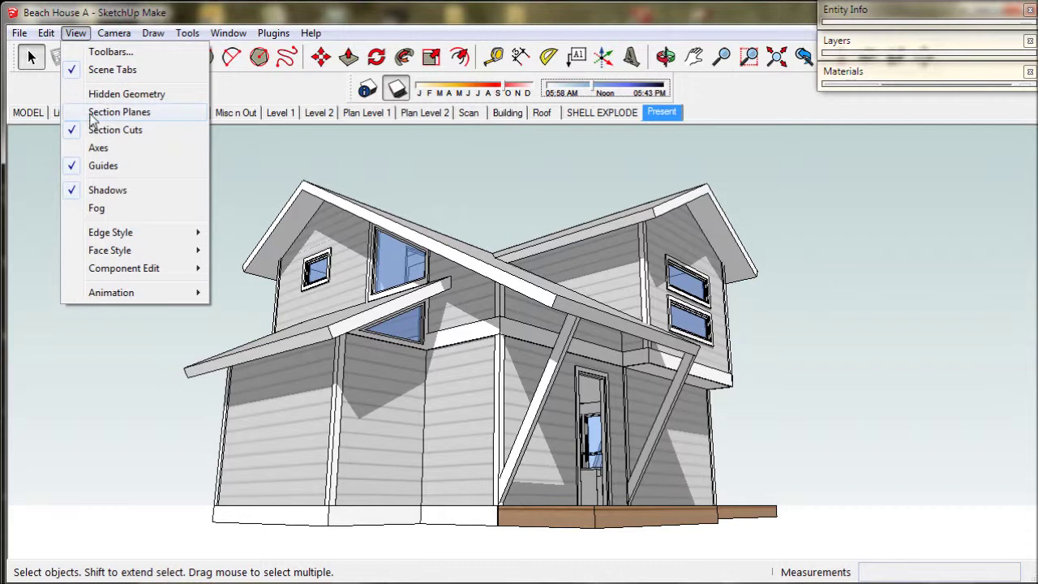
left_click(99, 51)
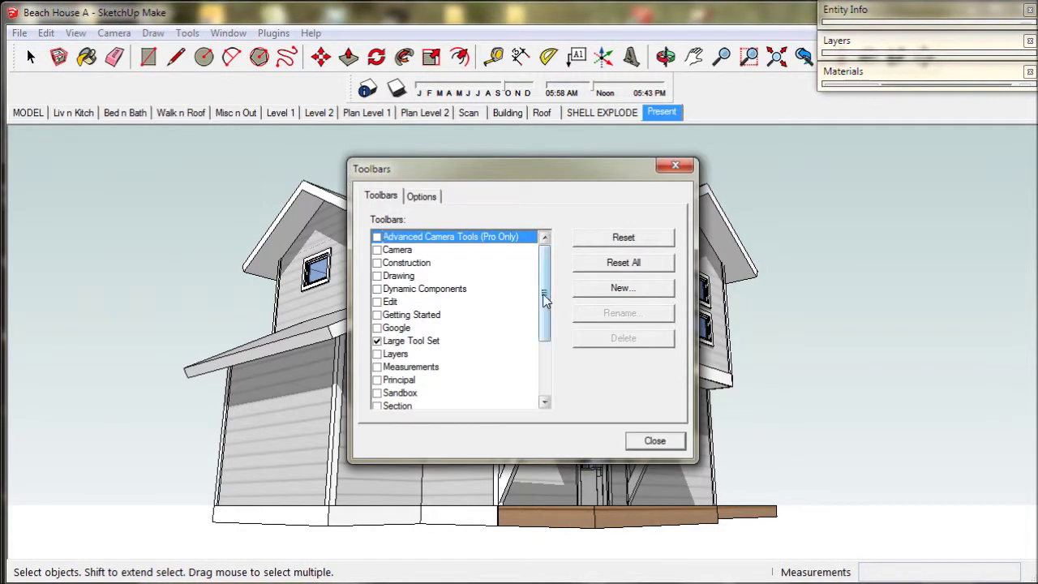
left_click_drag(544, 269, 512, 335)
left_click(377, 340)
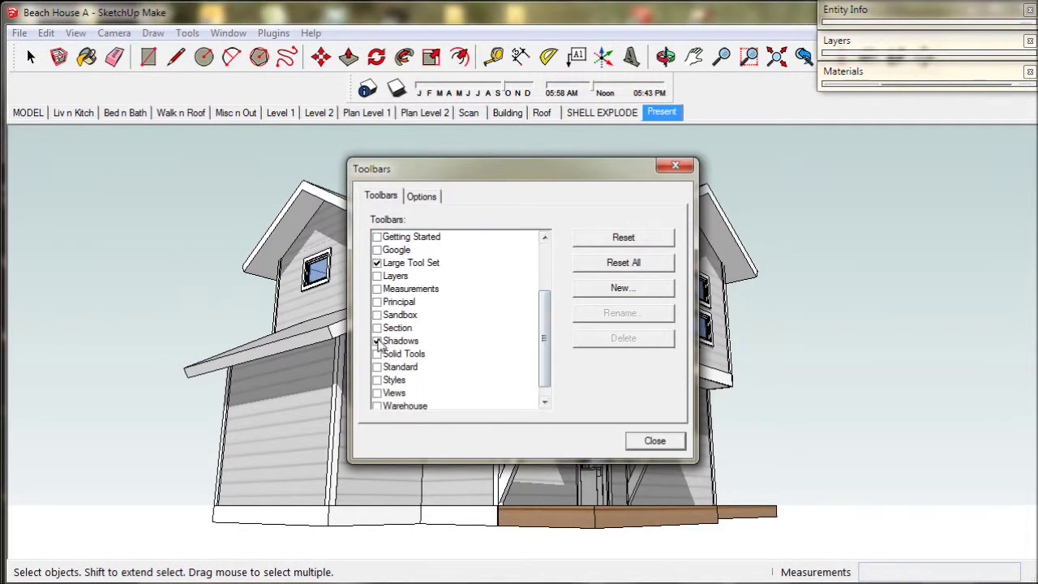
left_click(655, 440)
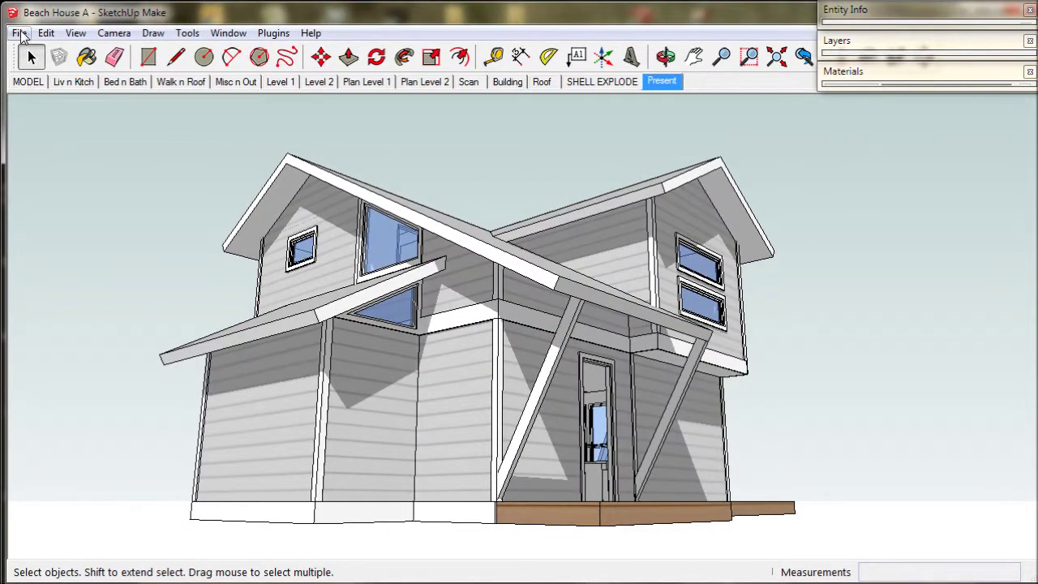
Step: Save the Beach House A model
left_click(19, 33)
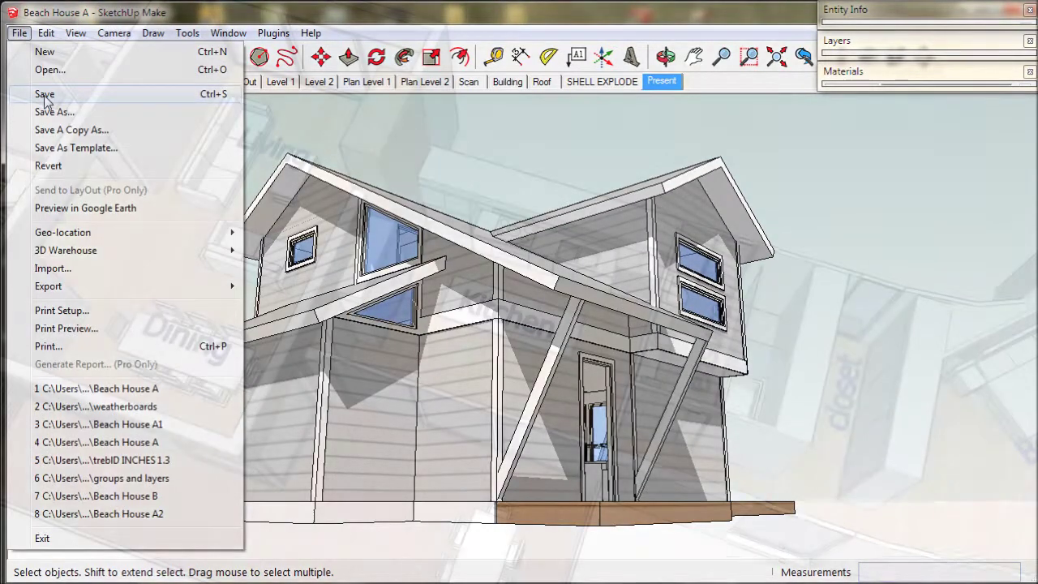